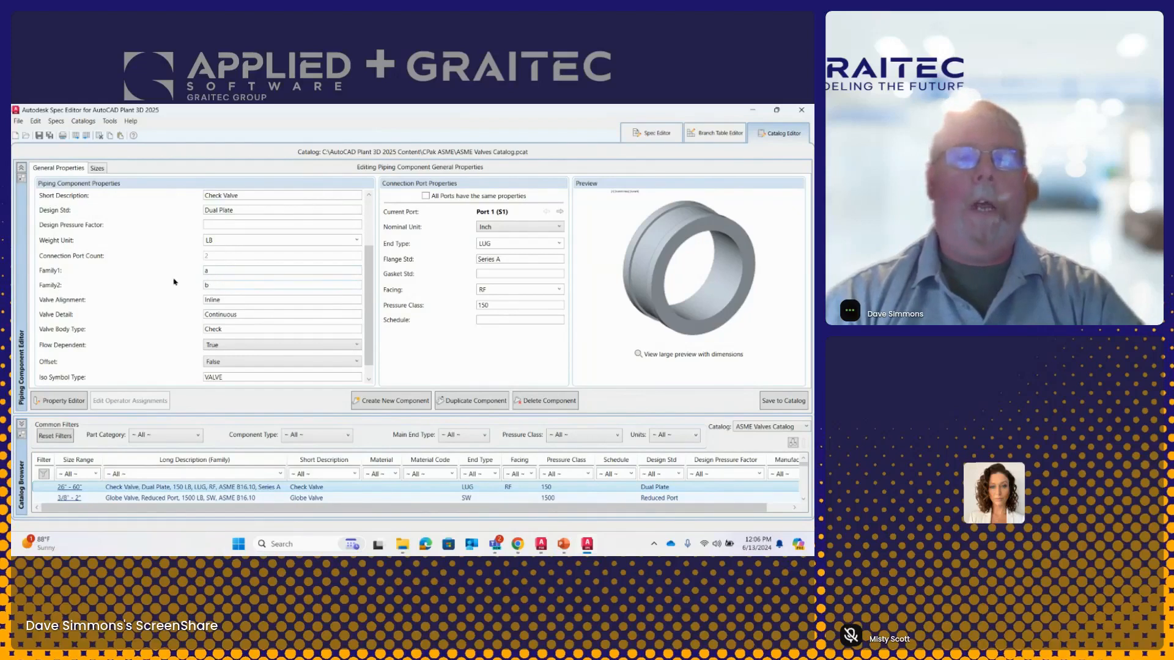
# Step: Examine the size-specific properties of the 150 LB dual plate check valve and the 300 LB Series B ball valve, including Size1, Size2 and Item Code
pyautogui.moveTo(169, 415); pyautogui.dragTo(171, 365)
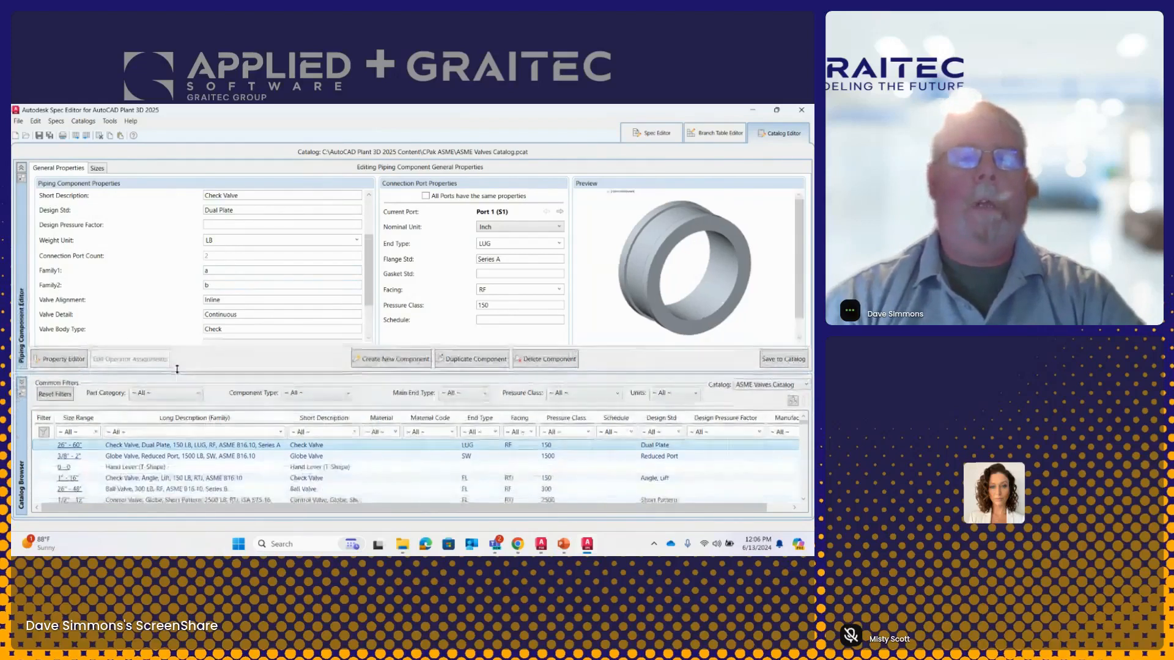
pyautogui.click(97, 169)
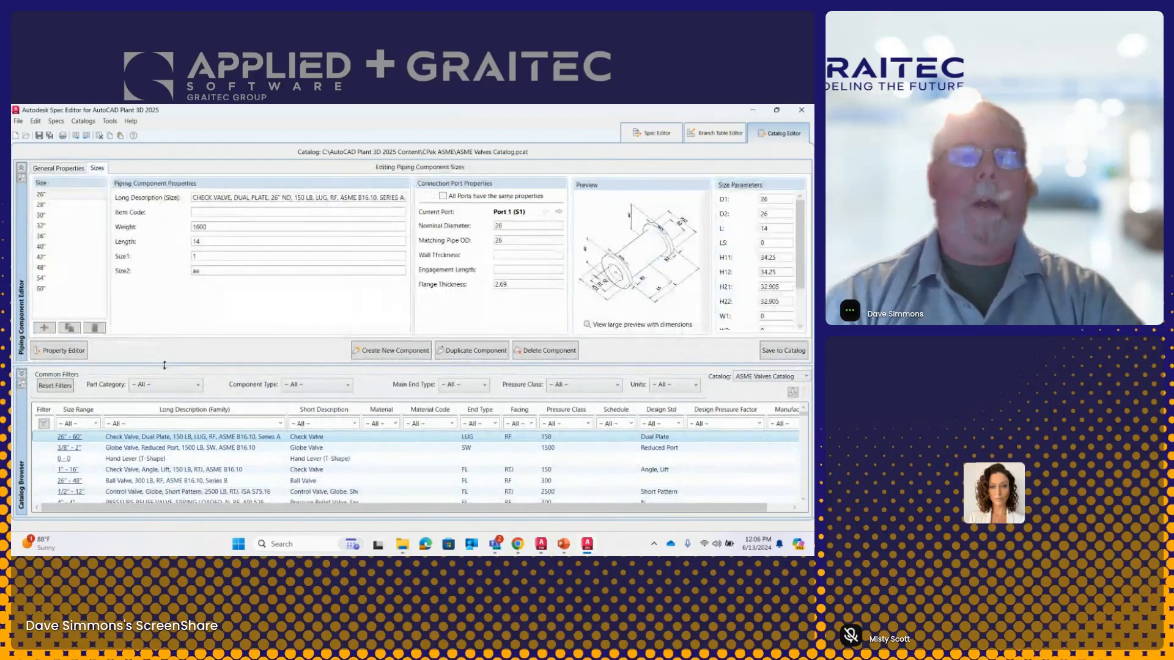
pyautogui.click(145, 482)
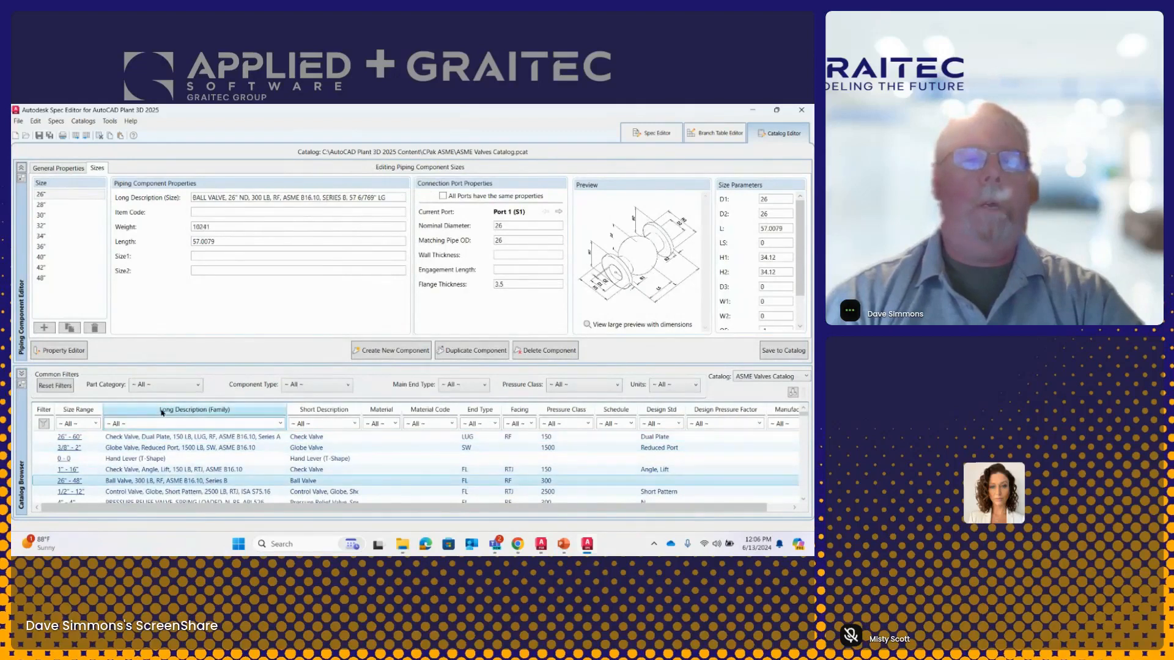
pyautogui.click(172, 438)
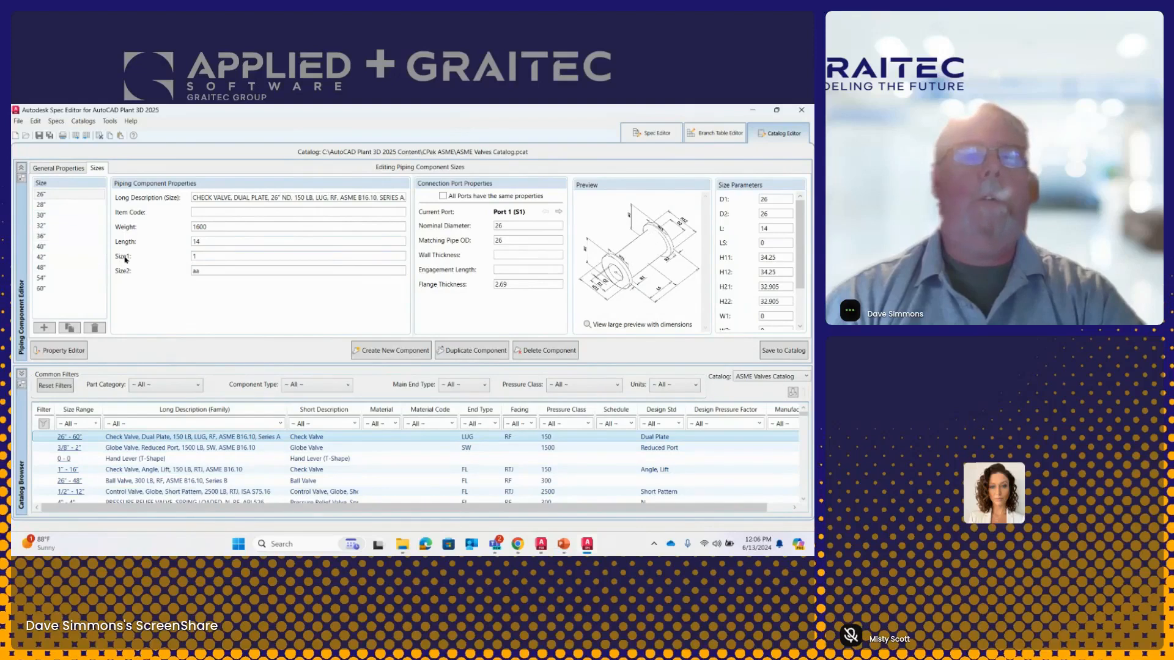
pyautogui.moveTo(215, 270); pyautogui.dragTo(168, 269)
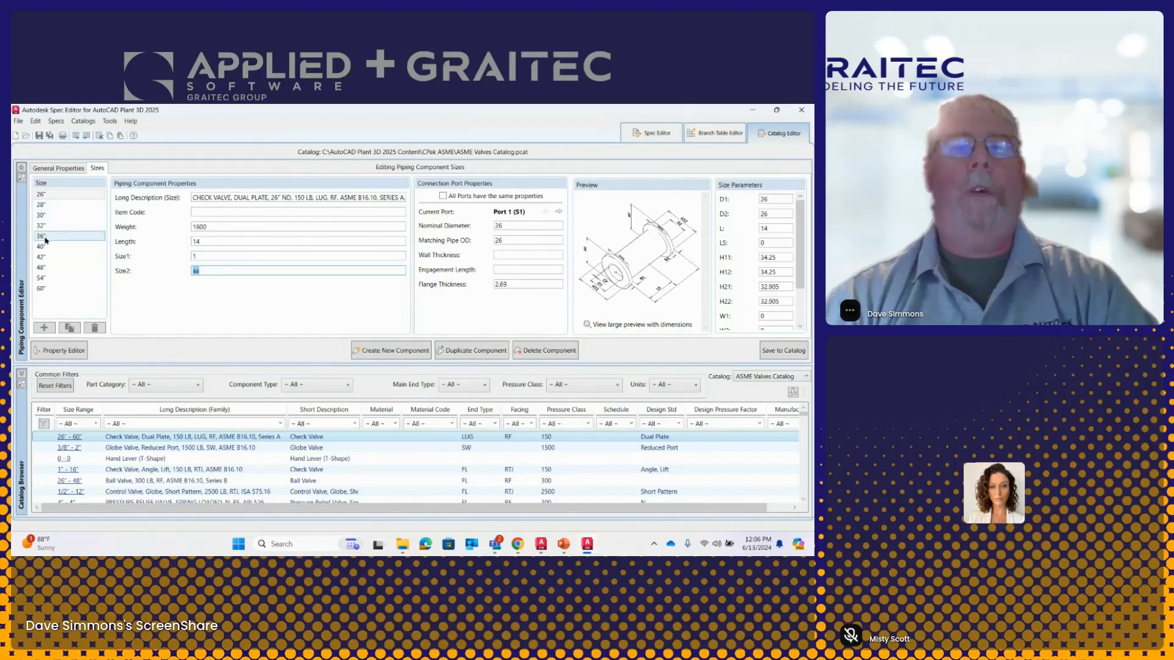
pyautogui.click(196, 269)
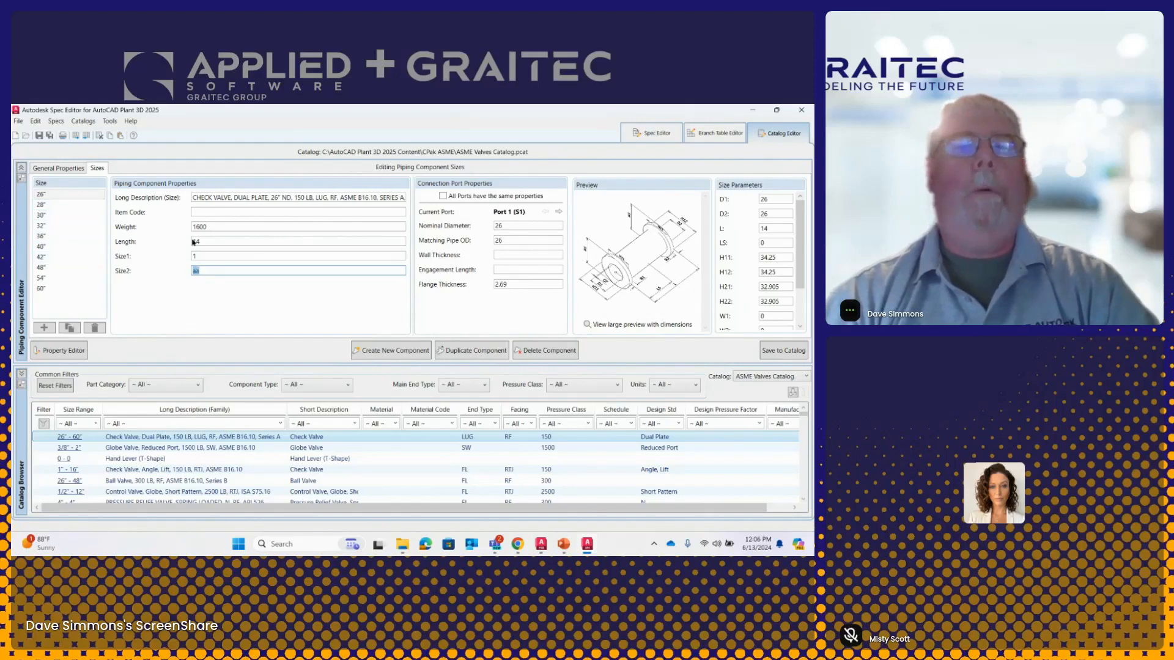
pyautogui.click(198, 210)
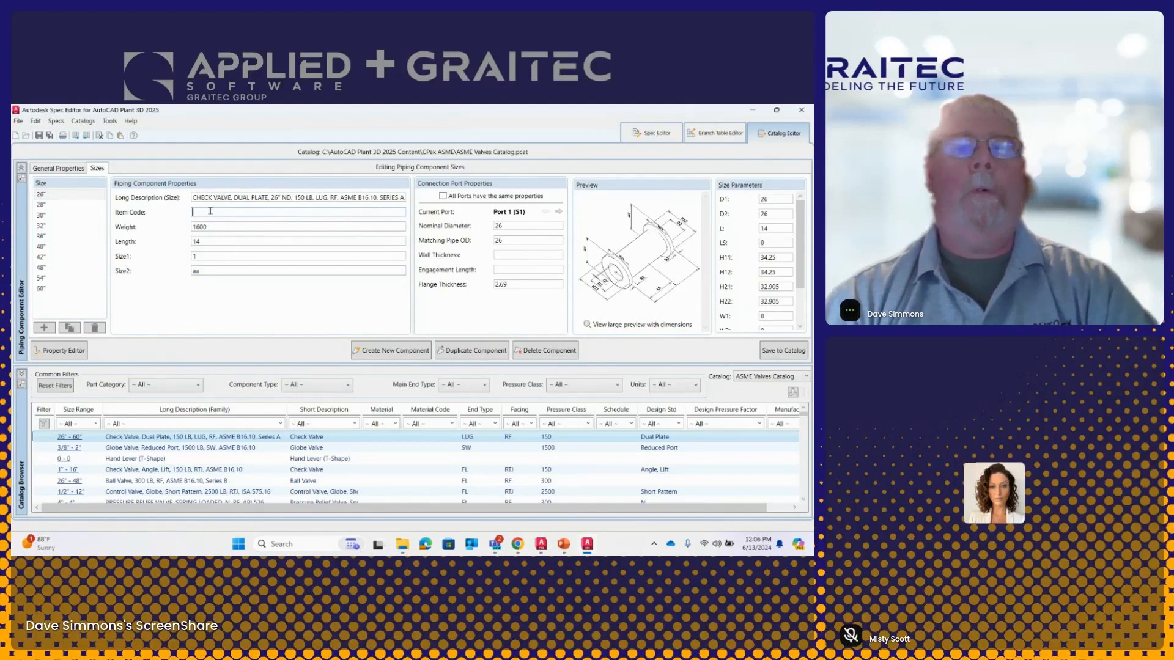
pyautogui.click(71, 169)
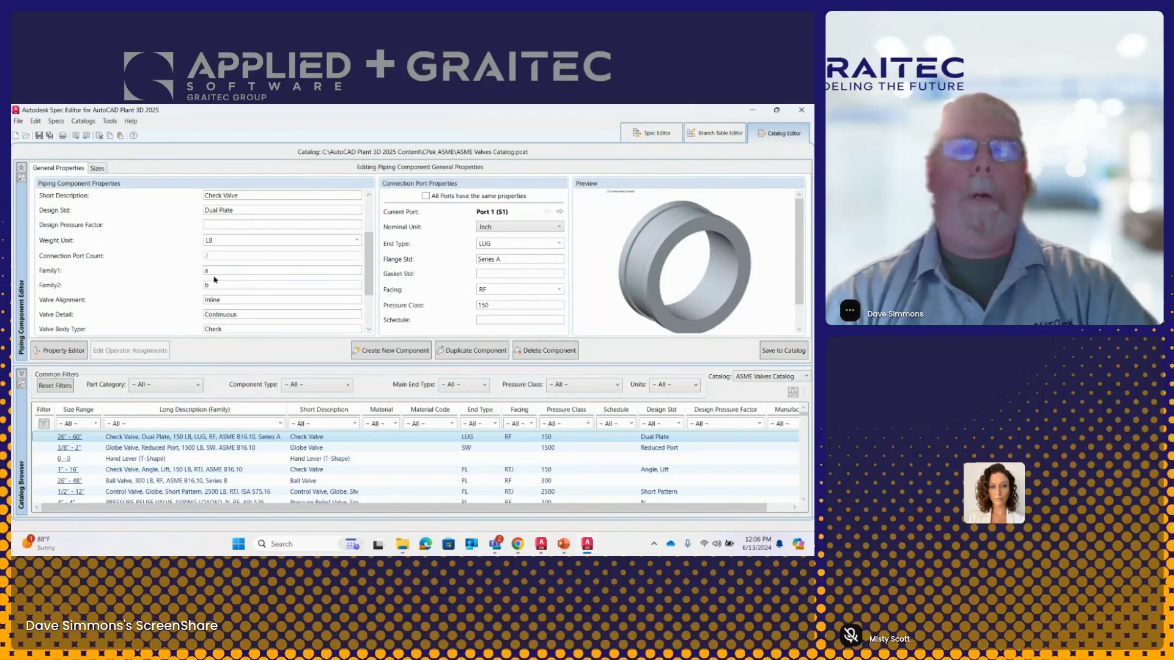
# Step: Switch to the CS300 spec sheet, show the Family1 and Family2 columns for its parts, and widen both columns
pyautogui.click(648, 136)
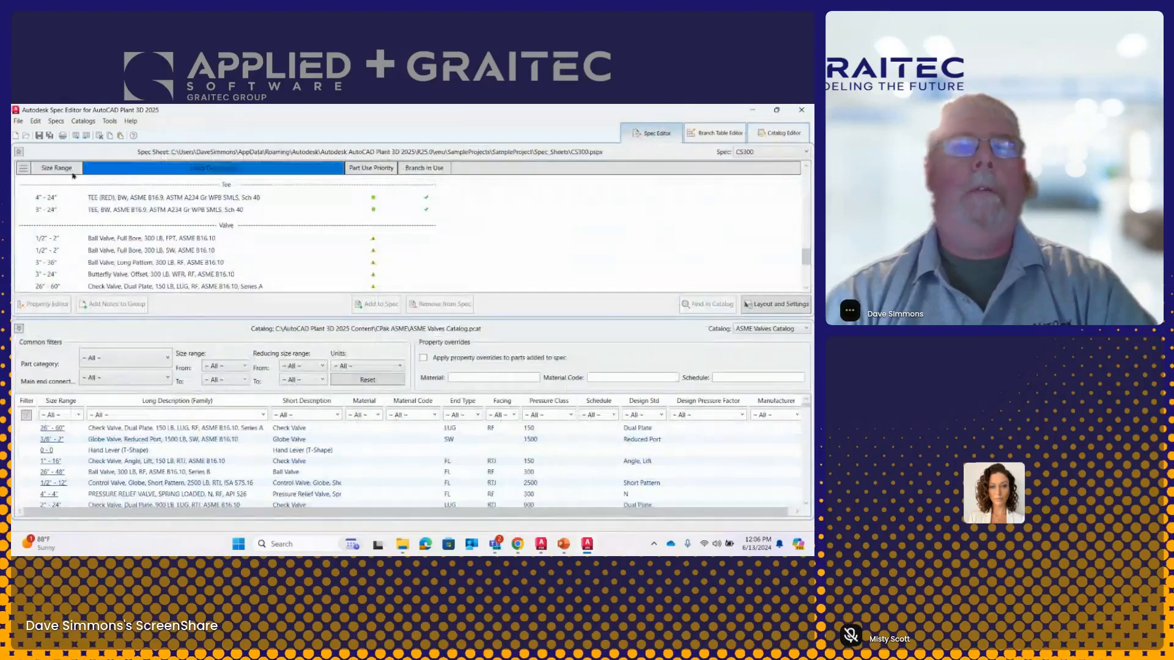
pyautogui.scroll(-3, 337, 272)
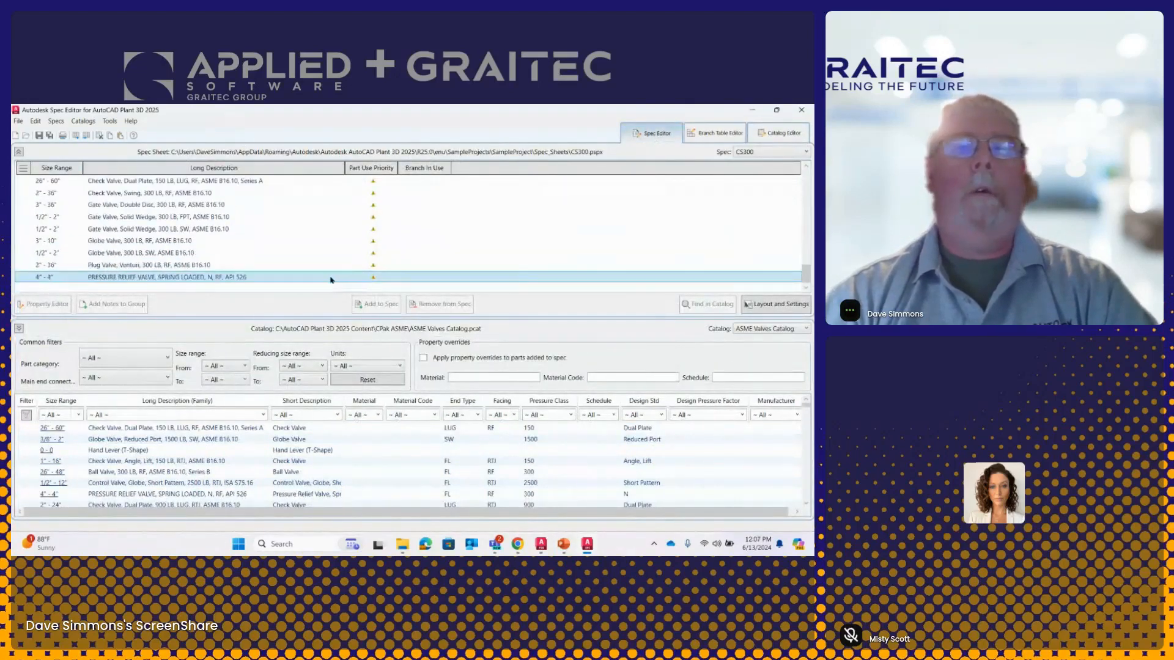
pyautogui.scroll(2, 178, 223)
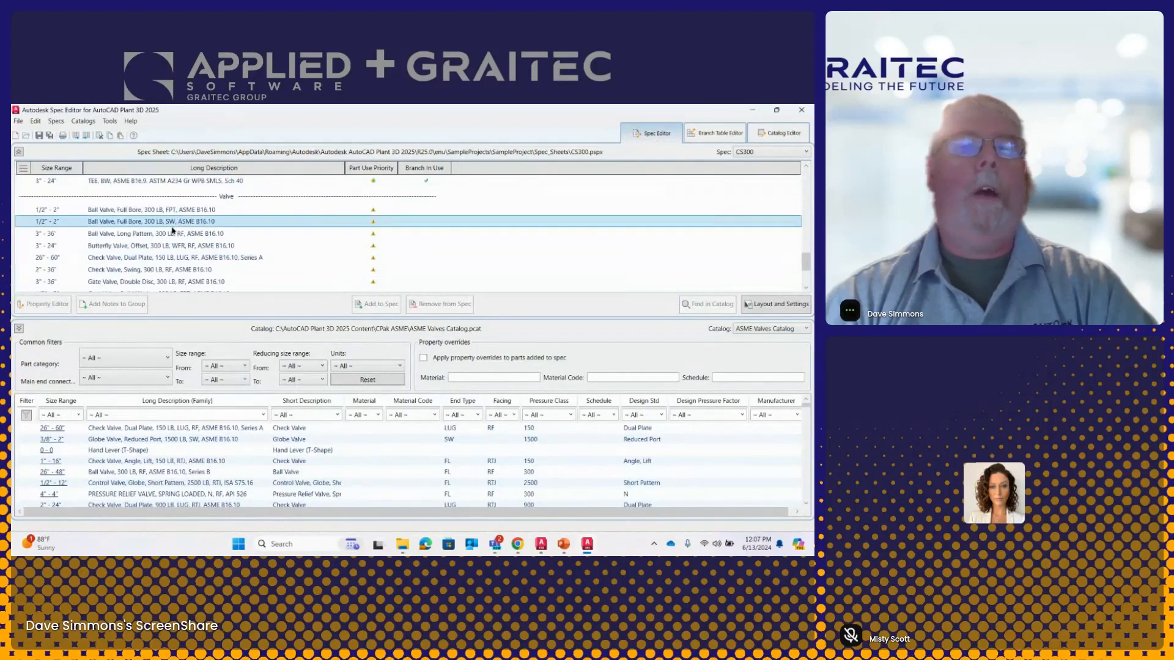
pyautogui.click(159, 235)
pyautogui.click(24, 167)
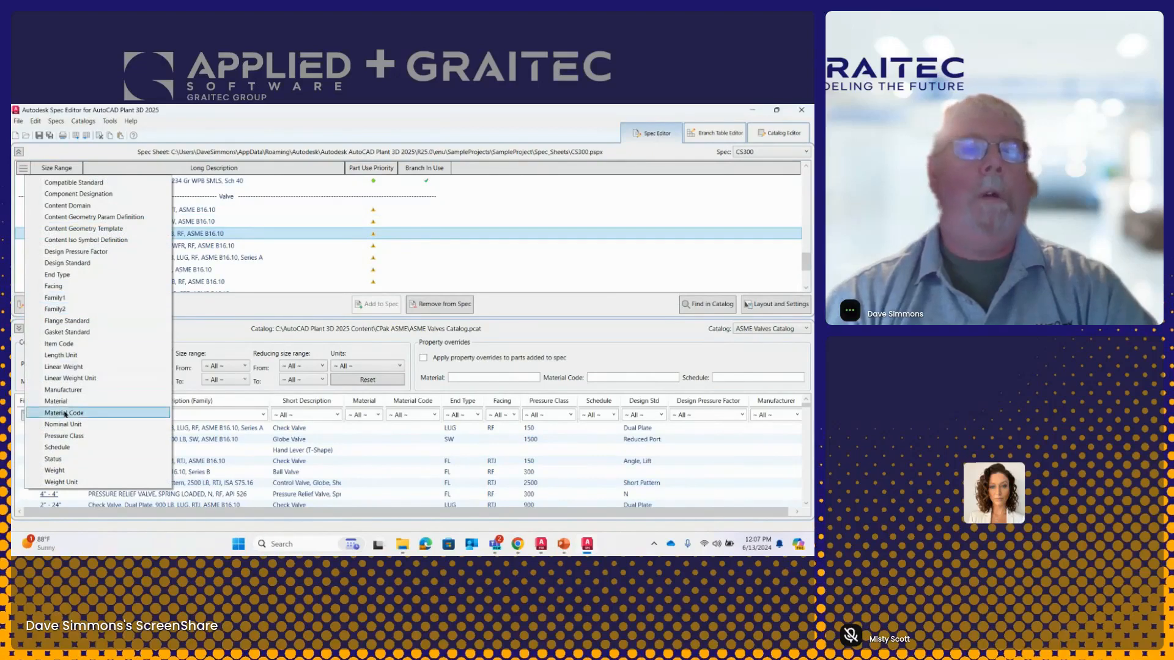
pyautogui.click(41, 298)
pyautogui.click(41, 309)
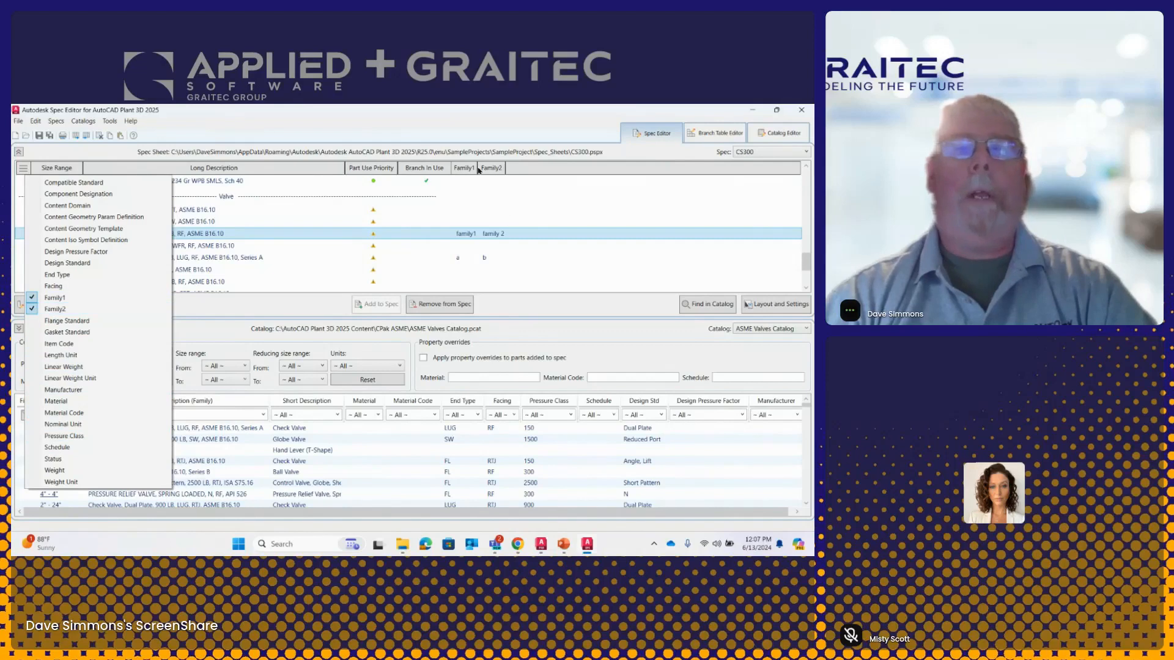
pyautogui.moveTo(478, 170); pyautogui.dragTo(537, 171)
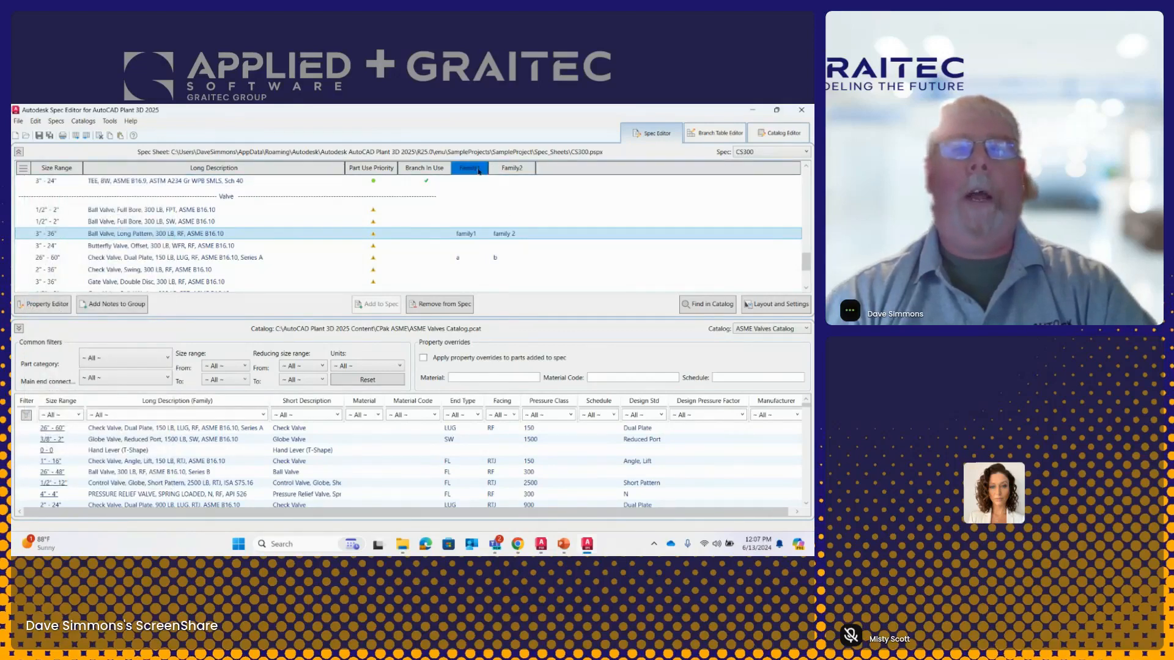
pyautogui.moveTo(451, 170); pyautogui.dragTo(464, 171)
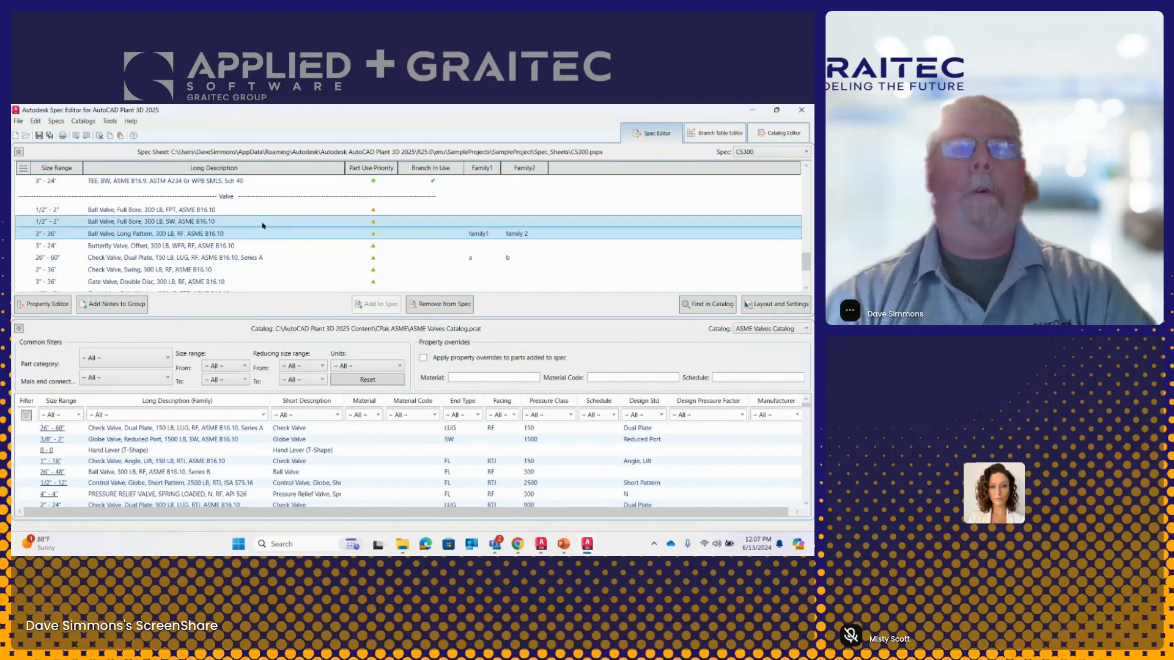
# Step: Review the family and size property values of the long pattern 300 LB RF ball valve in the Spec Property Editor
pyautogui.doubleClick(166, 234)
pyautogui.moveTo(118, 344); pyautogui.dragTo(257, 354)
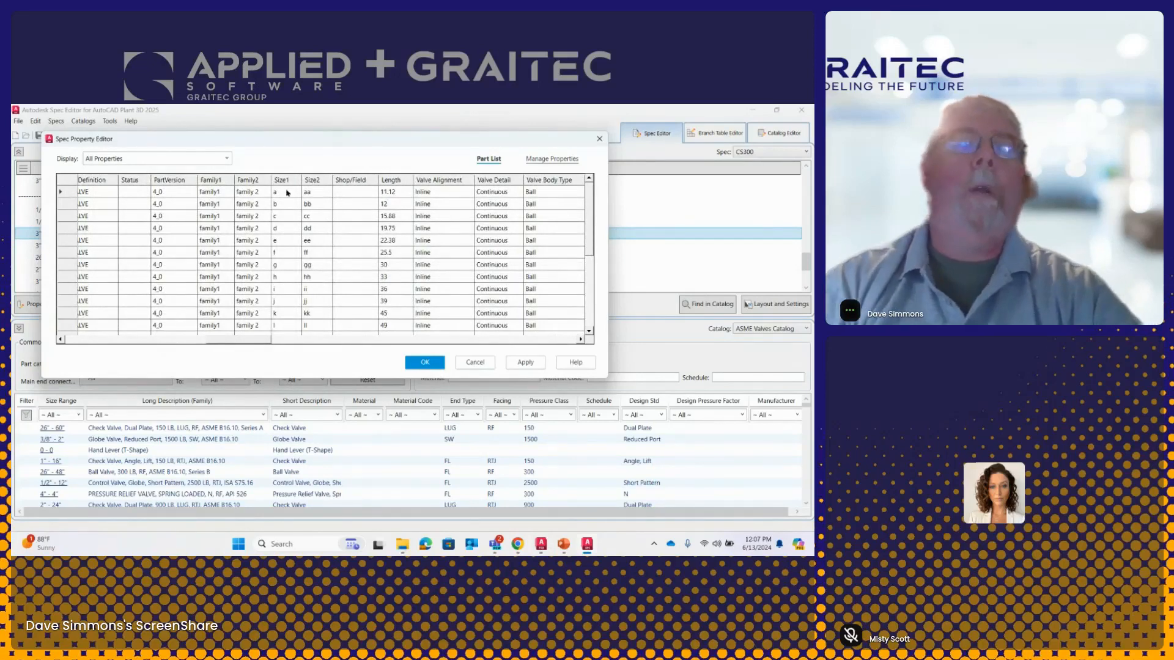
pyautogui.moveTo(264, 142); pyautogui.dragTo(298, 139)
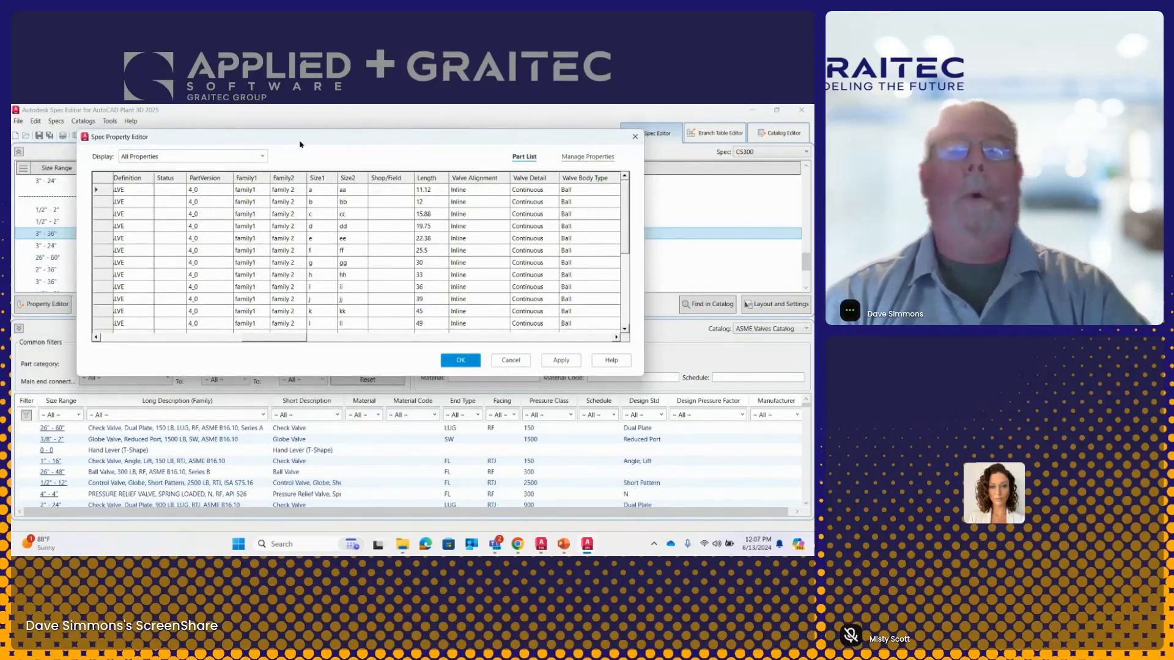
pyautogui.click(510, 360)
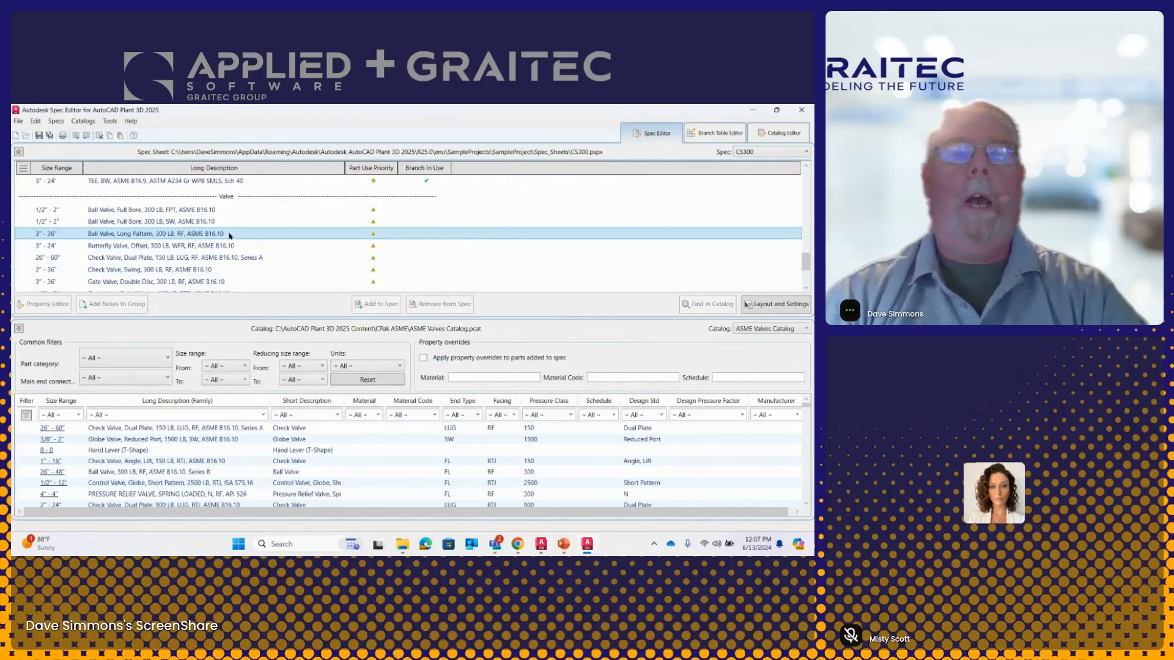
# Step: Display the Family1 and Family2 columns in the CS300 spec sheet again
pyautogui.click(29, 223)
pyautogui.click(28, 232)
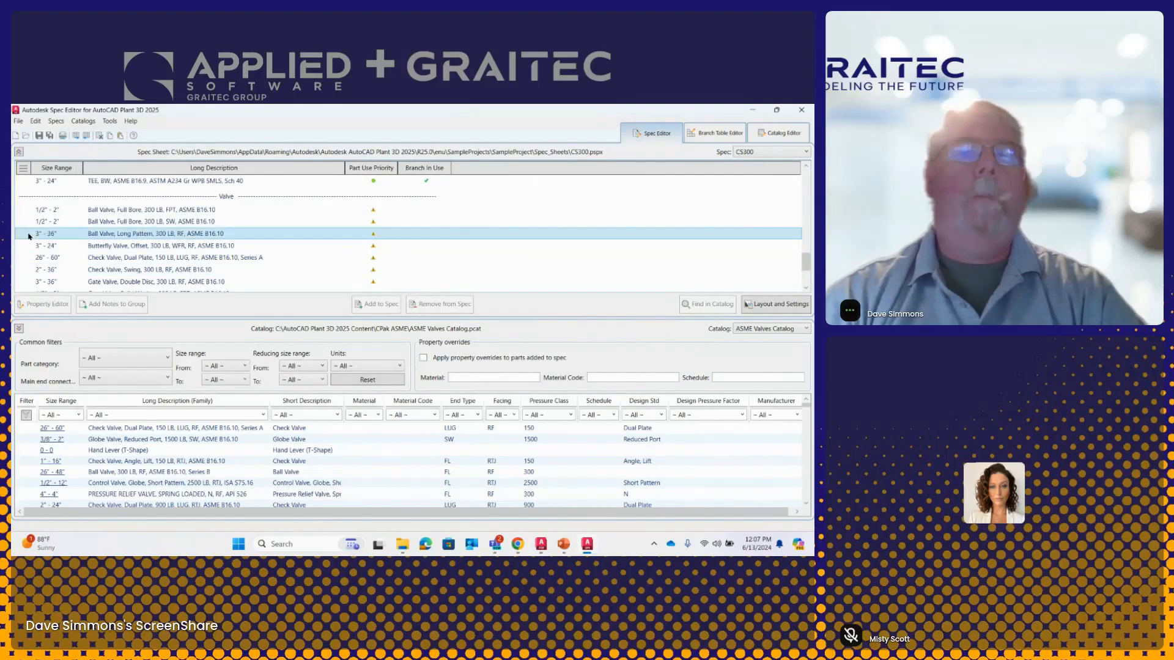
pyautogui.click(22, 169)
pyautogui.click(32, 298)
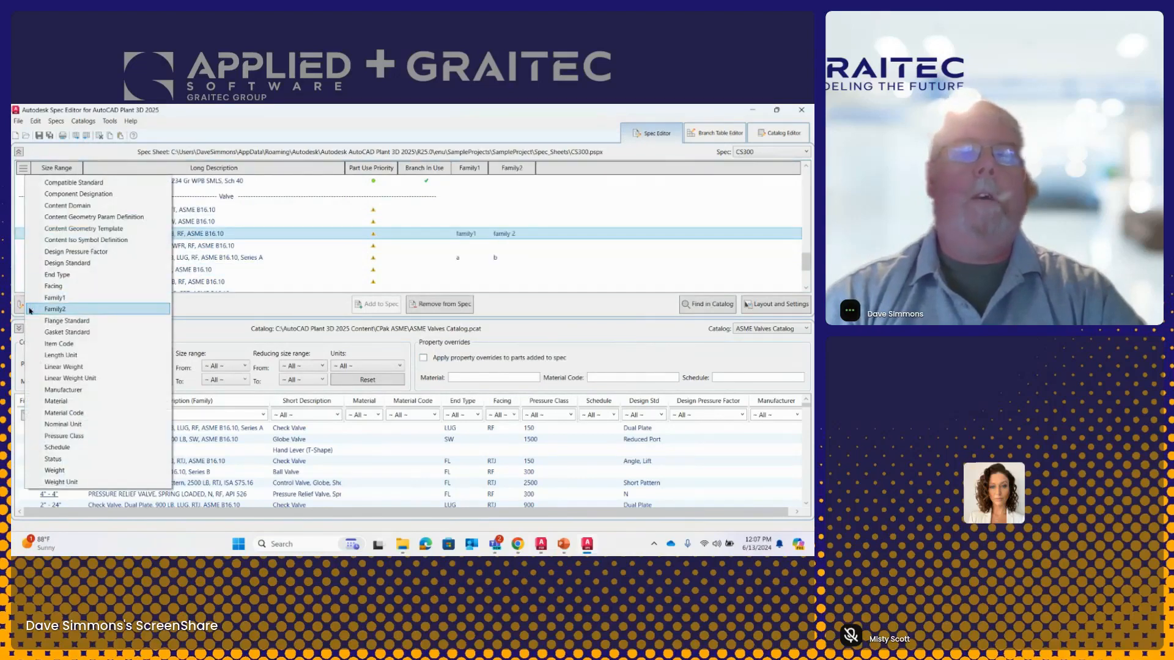
pyautogui.click(29, 310)
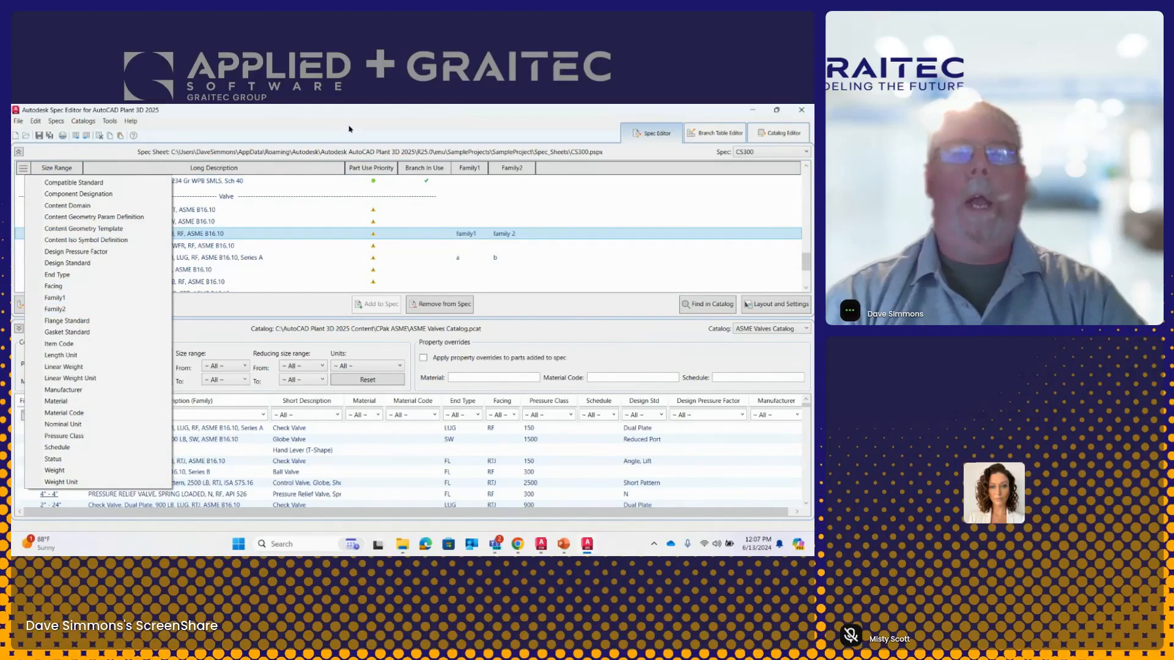
pyautogui.click(338, 137)
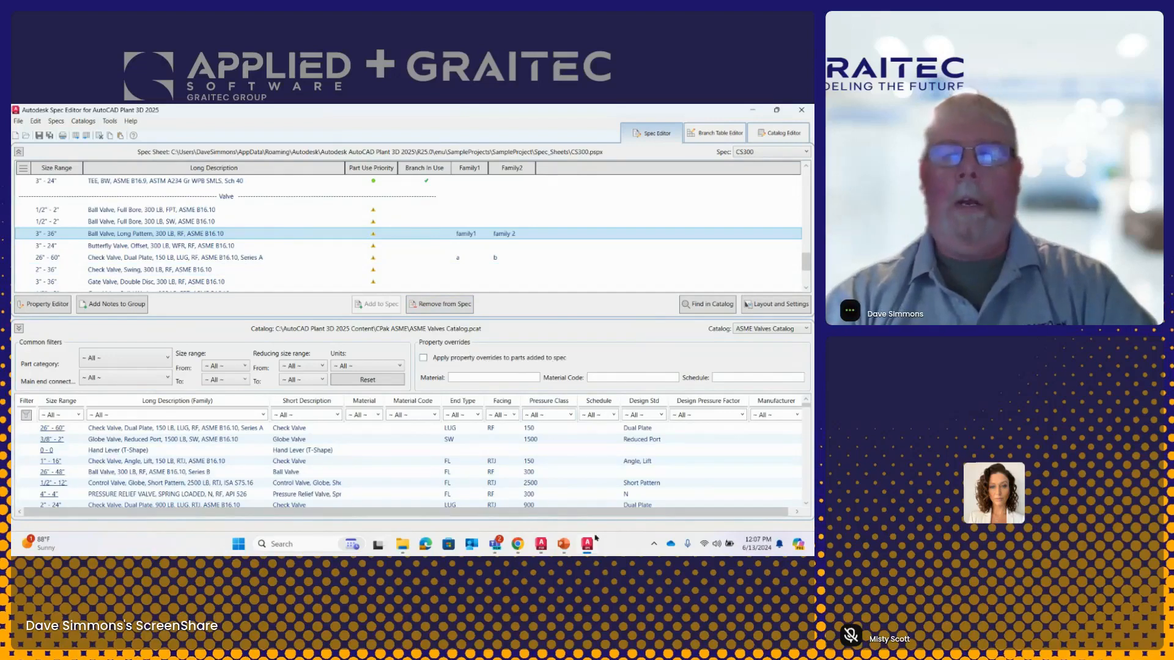
# Step: Switch to AutoCAD Plant 3D and bring up drawing 1-PE-001 with its spec viewer
pyautogui.moveTo(589, 547)
pyautogui.hotkey('alt', 'Tab')
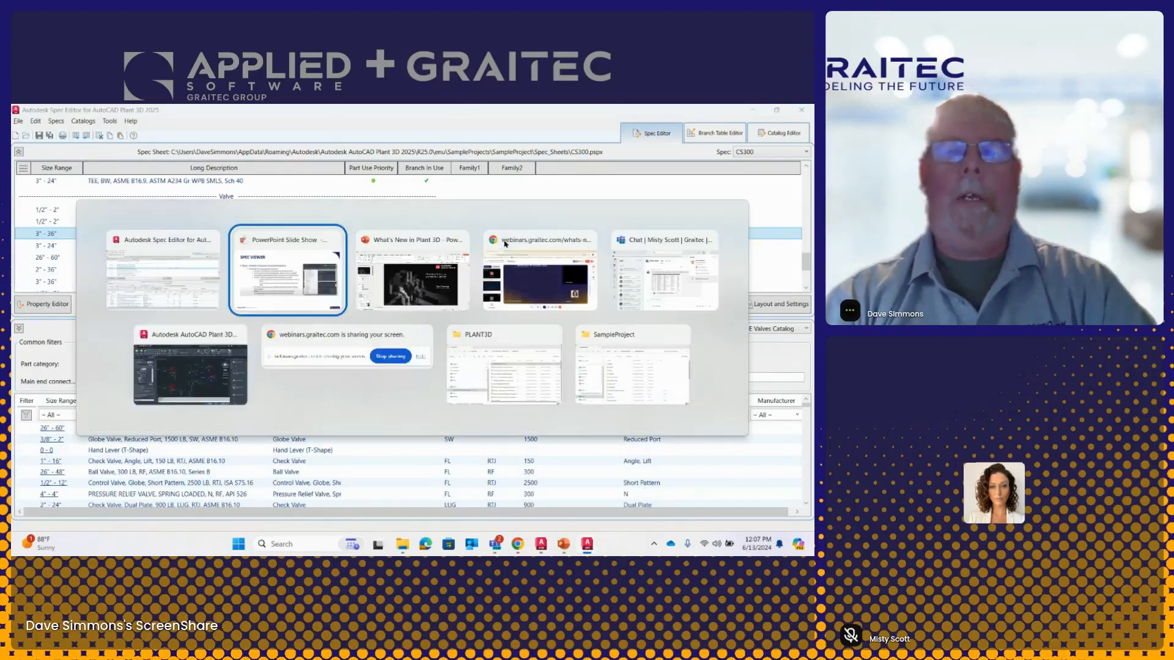
pyautogui.hotkey('alt', 'Tab')
pyautogui.hotkey('alt', 'Tab')
pyautogui.hotkey('alt', 'Tab')
pyautogui.hotkey('alt', 'Tab')
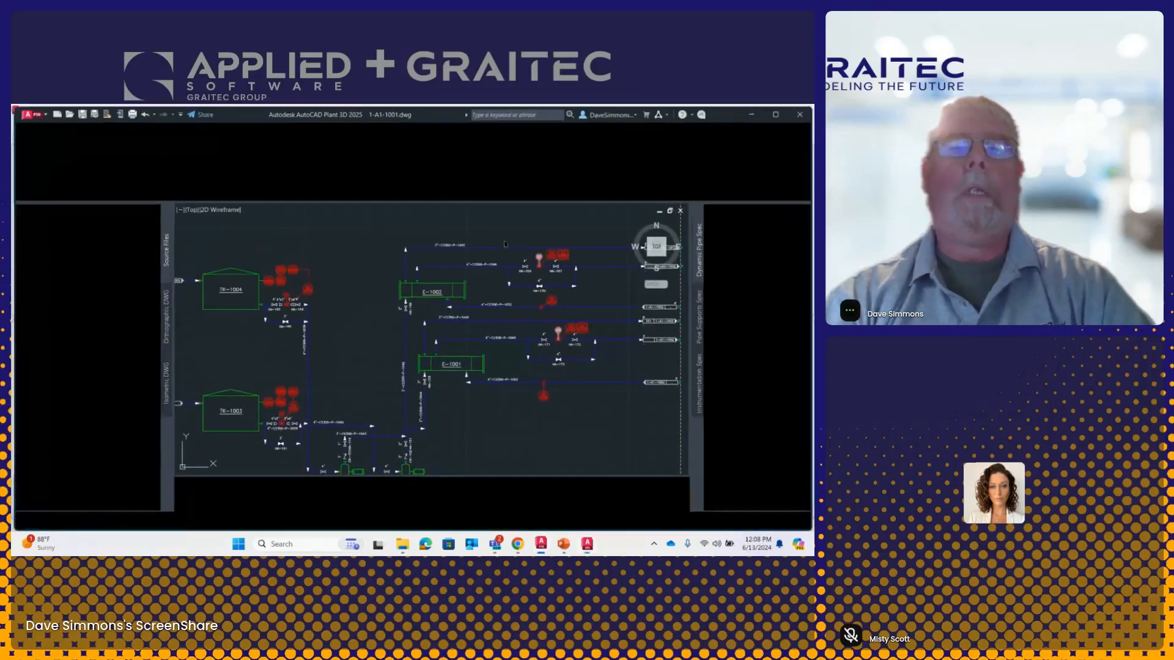
pyautogui.click(78, 193)
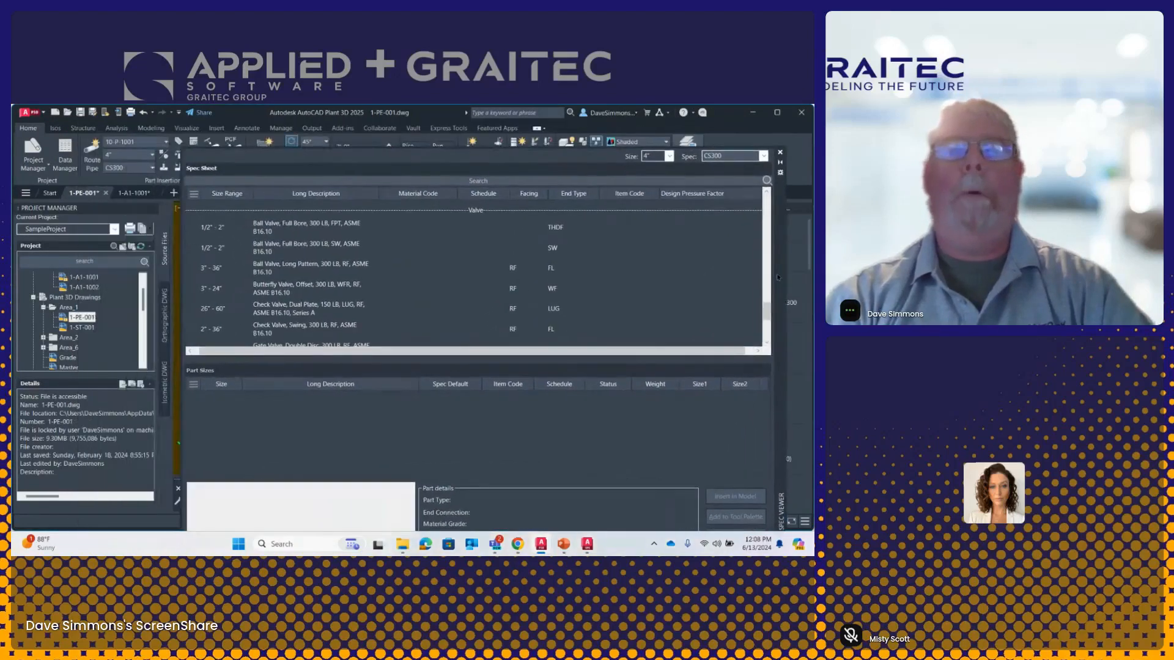
# Step: Examine which property columns can be displayed in the spec viewer's CS300 spec sheet
pyautogui.scroll(12, 658, 267)
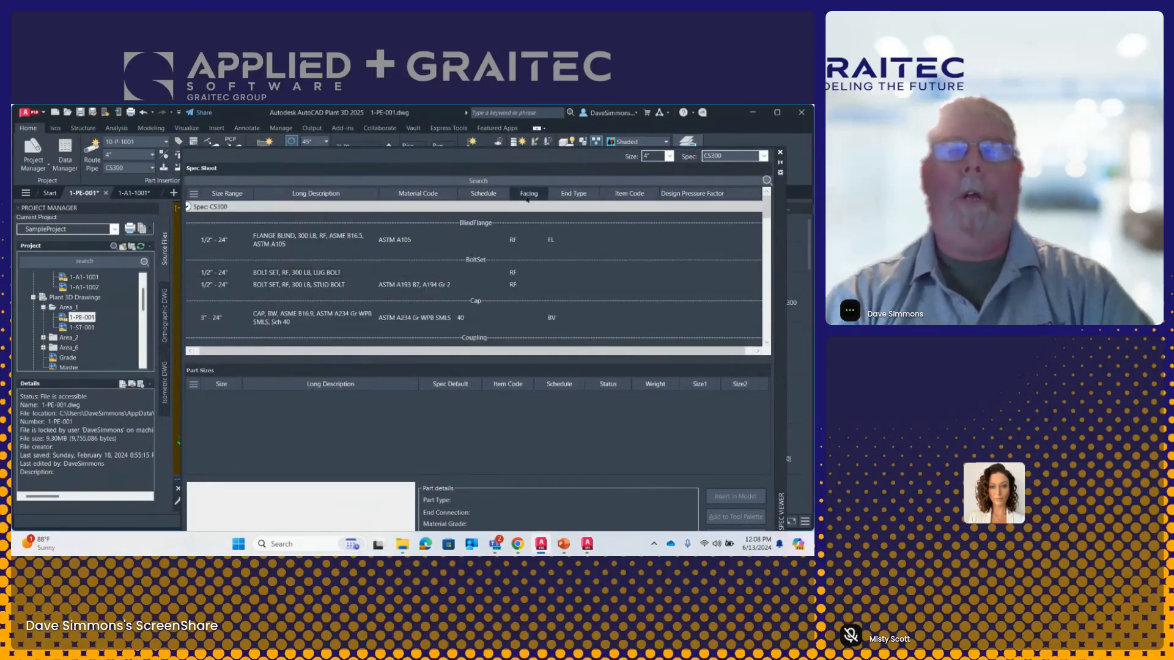
pyautogui.click(194, 194)
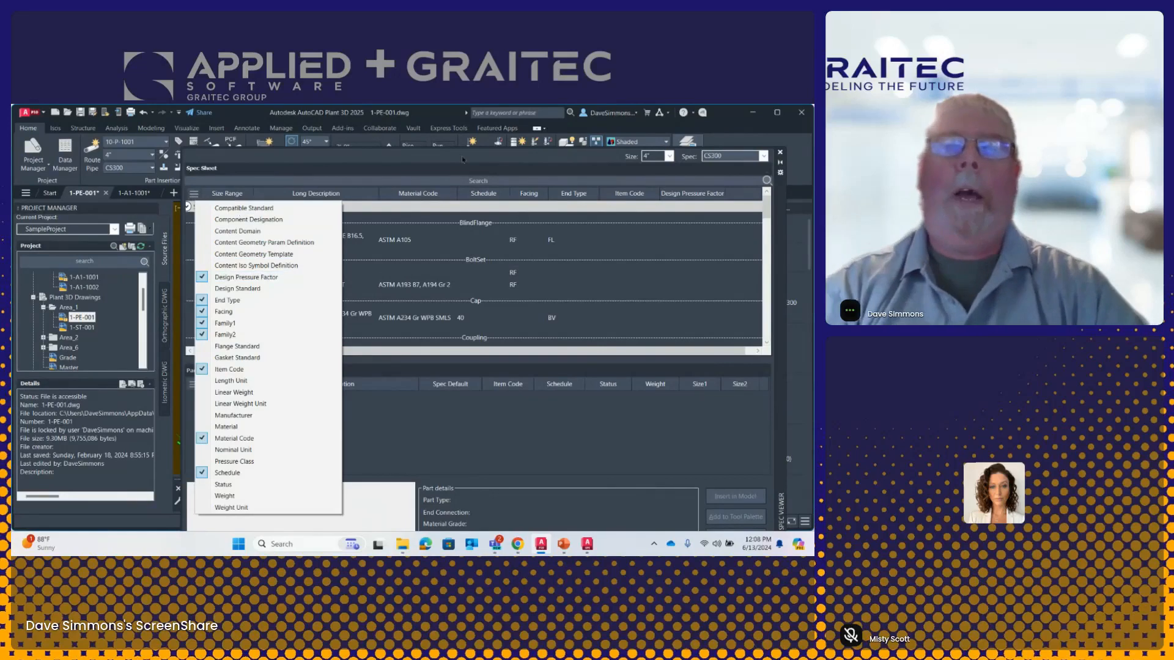
pyautogui.click(498, 208)
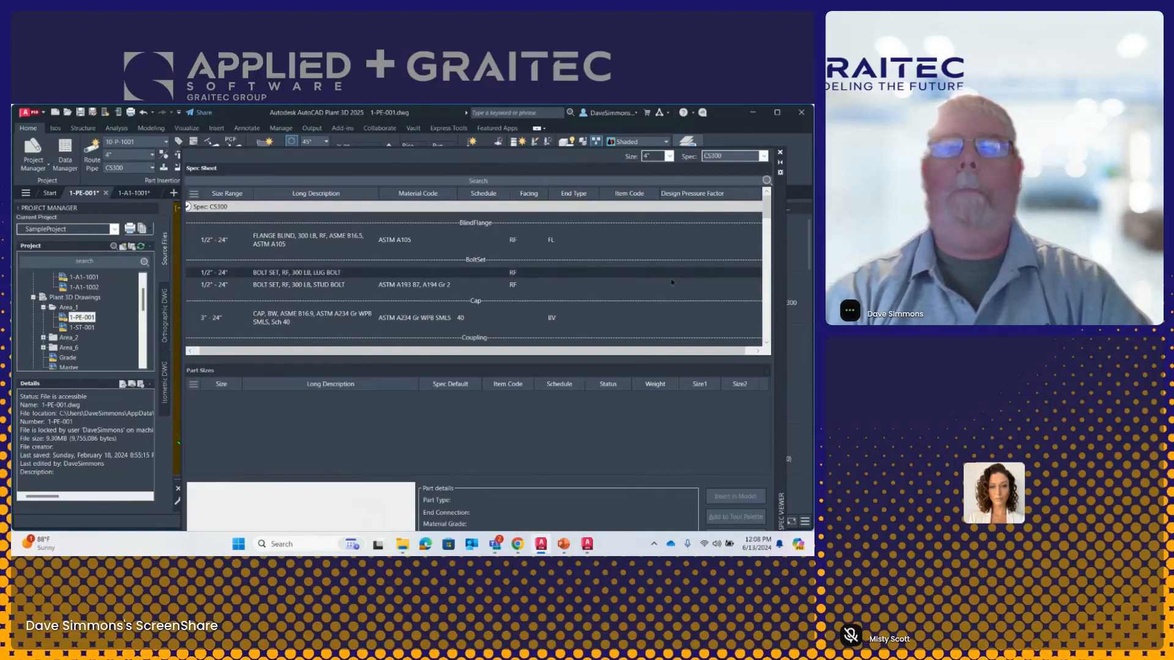
pyautogui.click(194, 193)
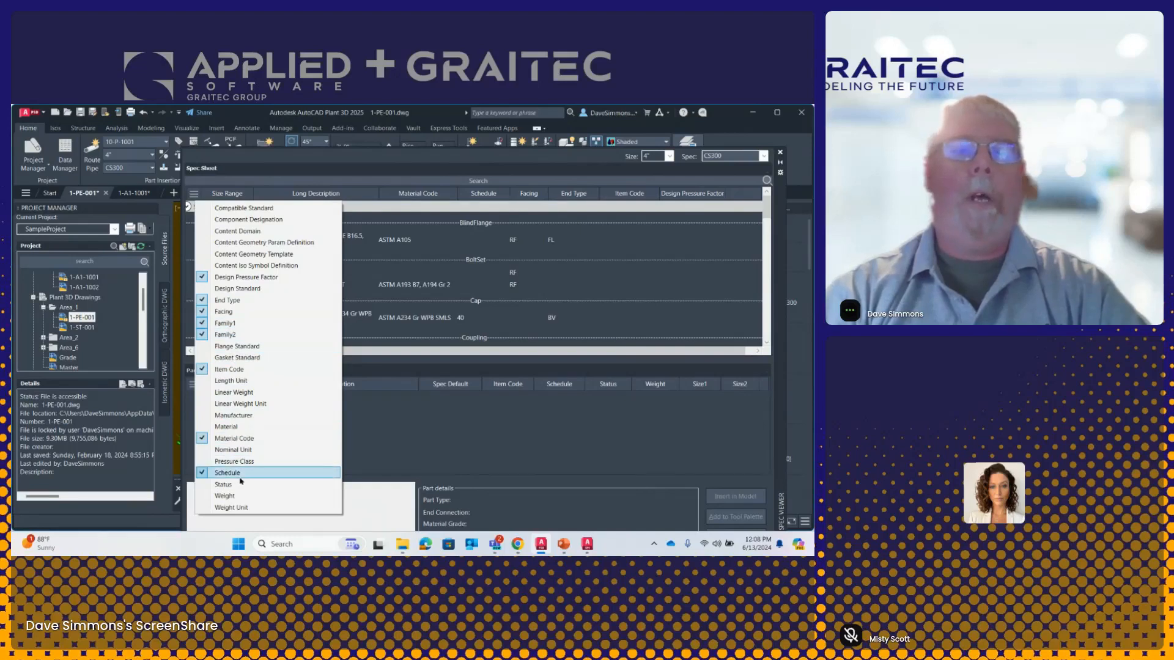
pyautogui.click(640, 272)
# Step: Select the 3" - 36" long pattern 300 LB RF ball valve in the spec sheet's Valve section
pyautogui.scroll(-10, 640, 263)
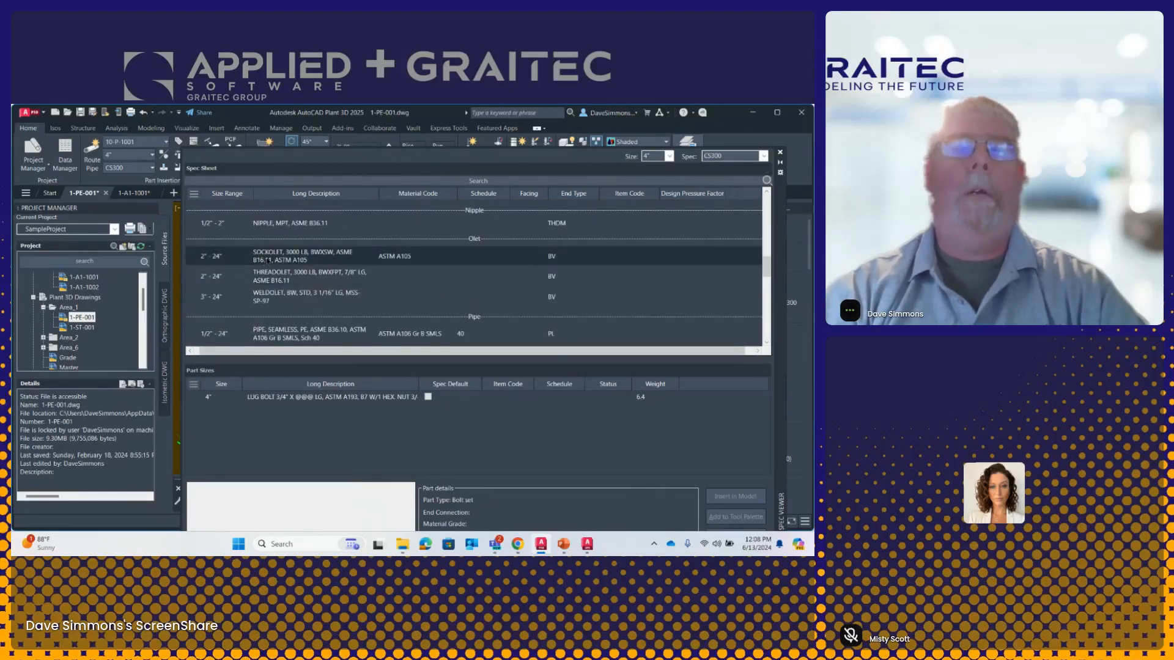
pyautogui.scroll(-5, 293, 281)
pyautogui.scroll(-5, 292, 291)
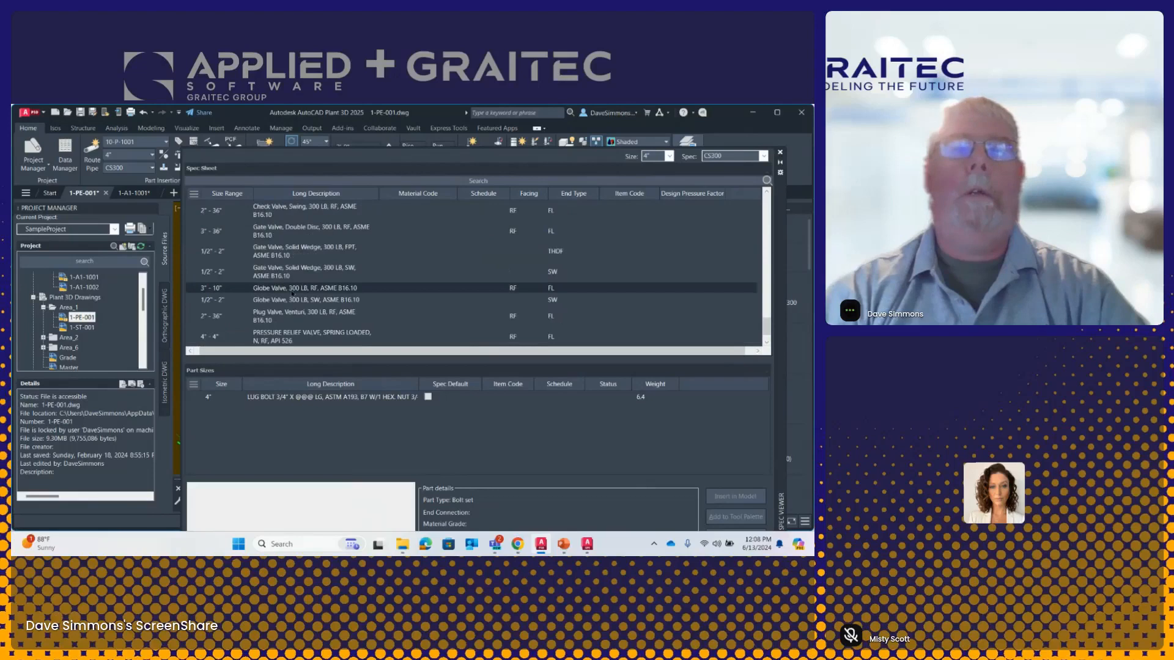
pyautogui.click(203, 208)
pyautogui.scroll(1, 203, 207)
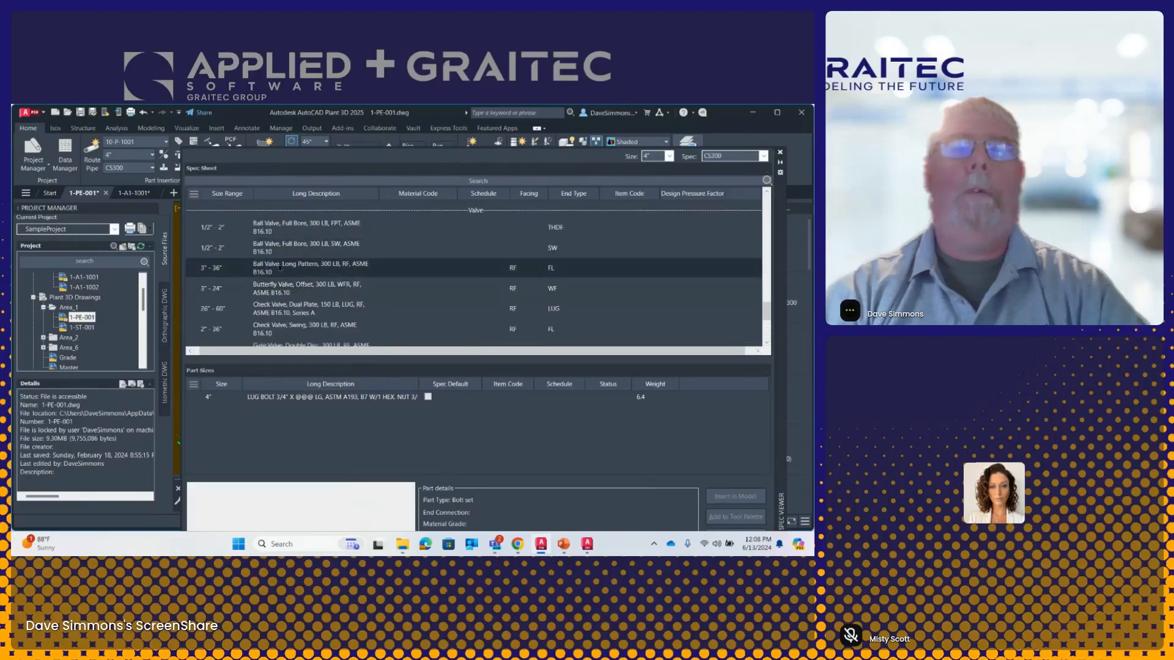
# Step: Hide the Item Code and Material Code columns in the spec viewer's sheet and display Family2 and Family1
pyautogui.click(194, 194)
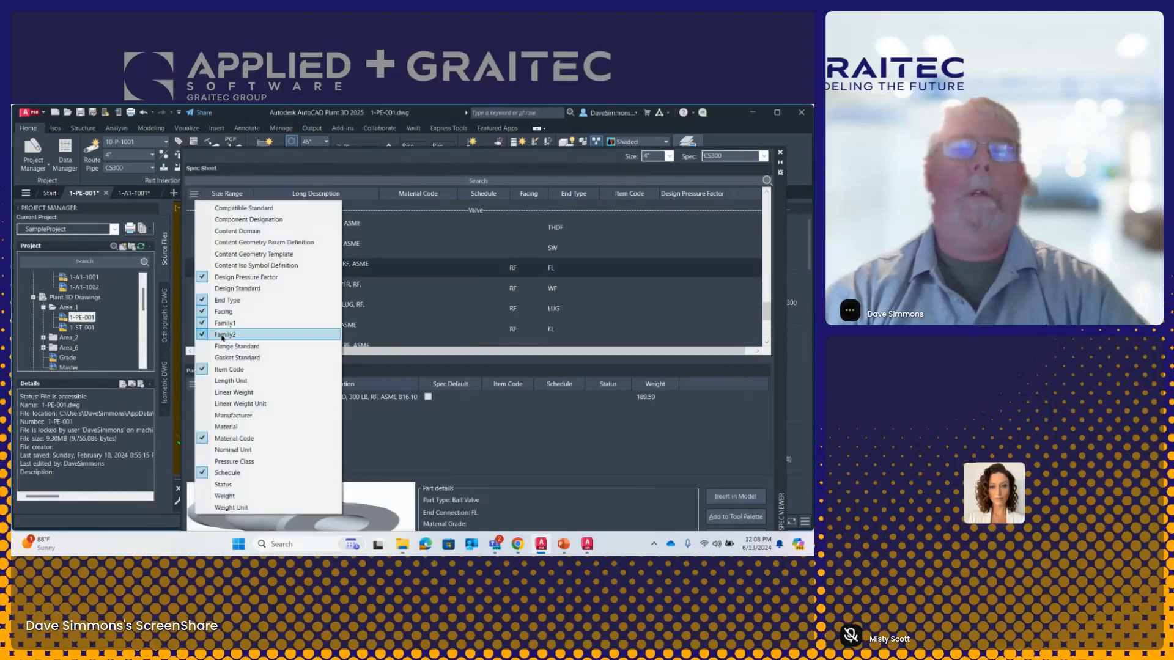
pyautogui.click(203, 370)
pyautogui.click(204, 439)
pyautogui.click(203, 334)
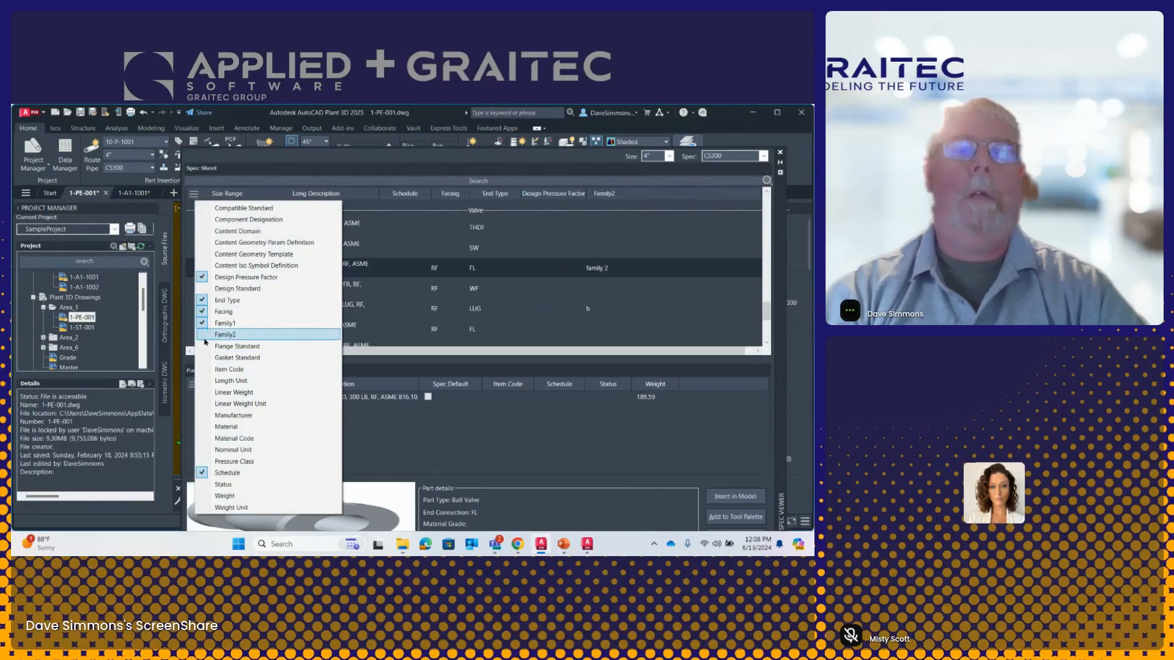
pyautogui.click(203, 322)
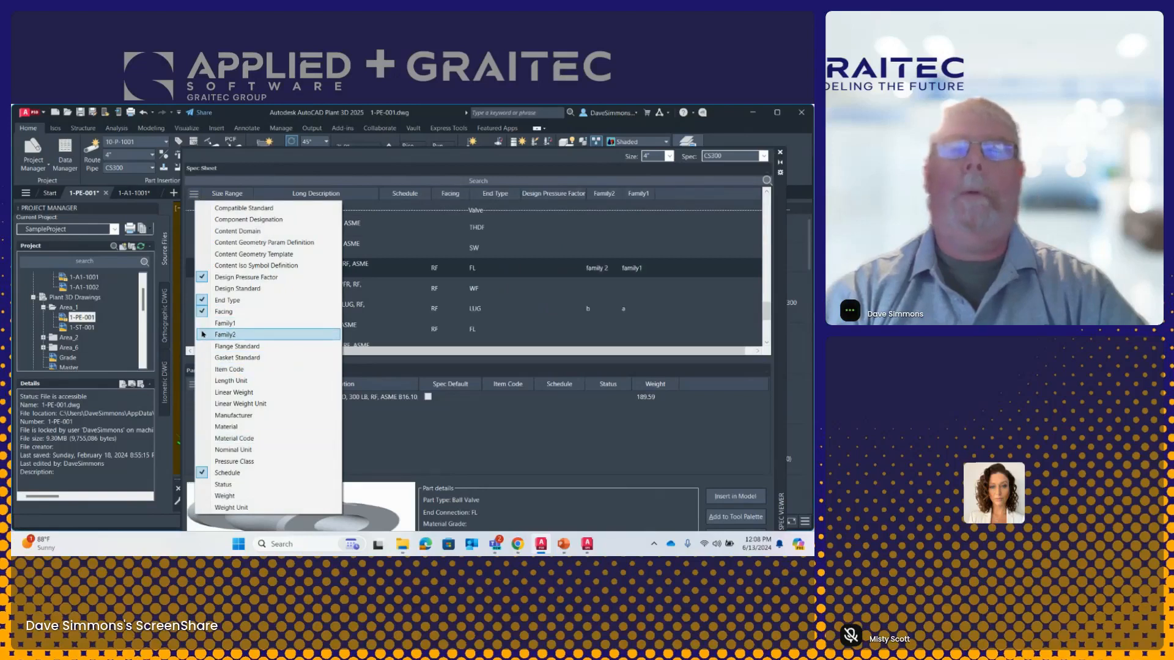
# Step: Hide the Family2 and Family1 columns in the spec viewer's spec sheet
pyautogui.click(204, 334)
pyautogui.click(203, 323)
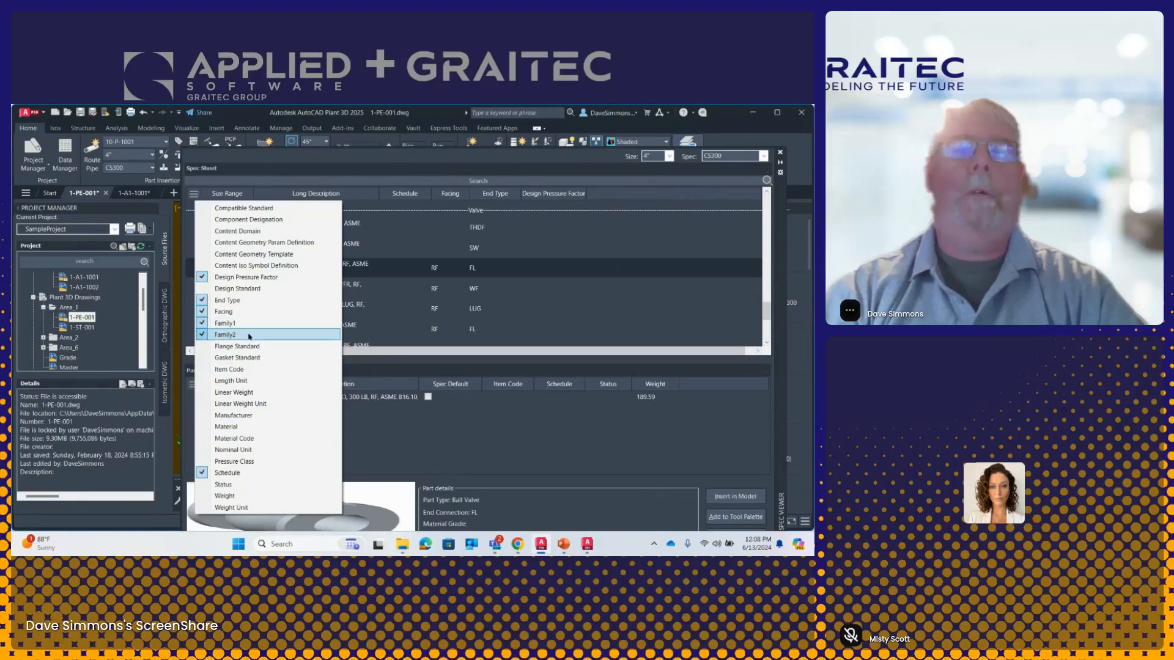
pyautogui.click(723, 141)
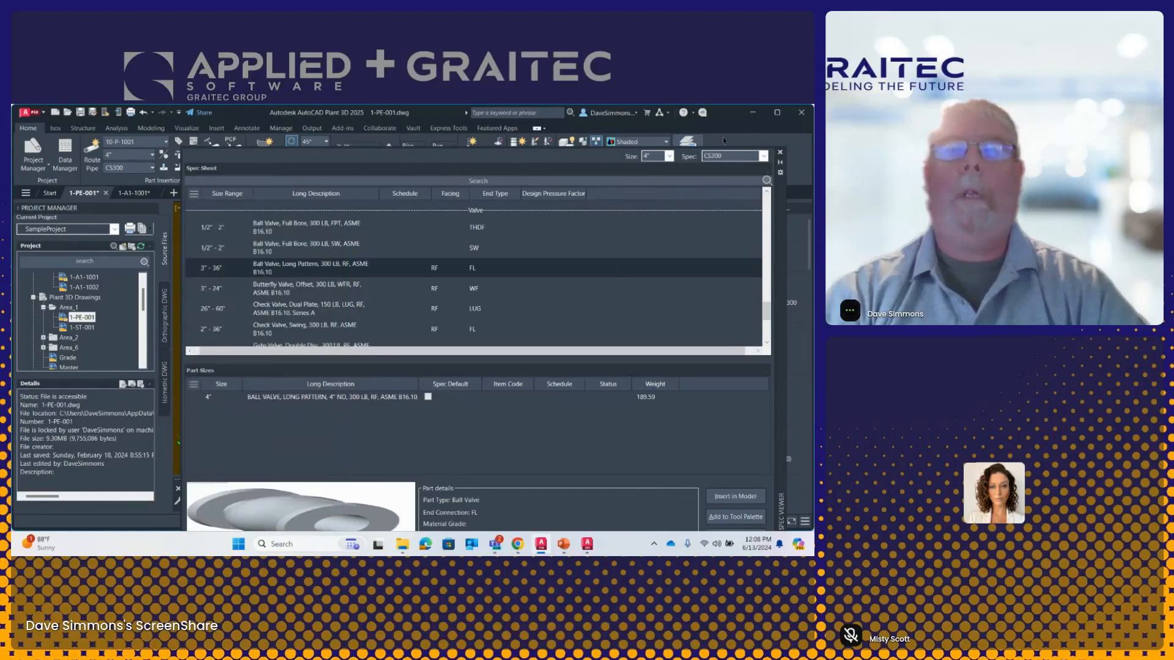
# Step: Display the Size1 and Size2 columns in the Part Sizes table and adjust the Weight column's width
pyautogui.click(193, 384)
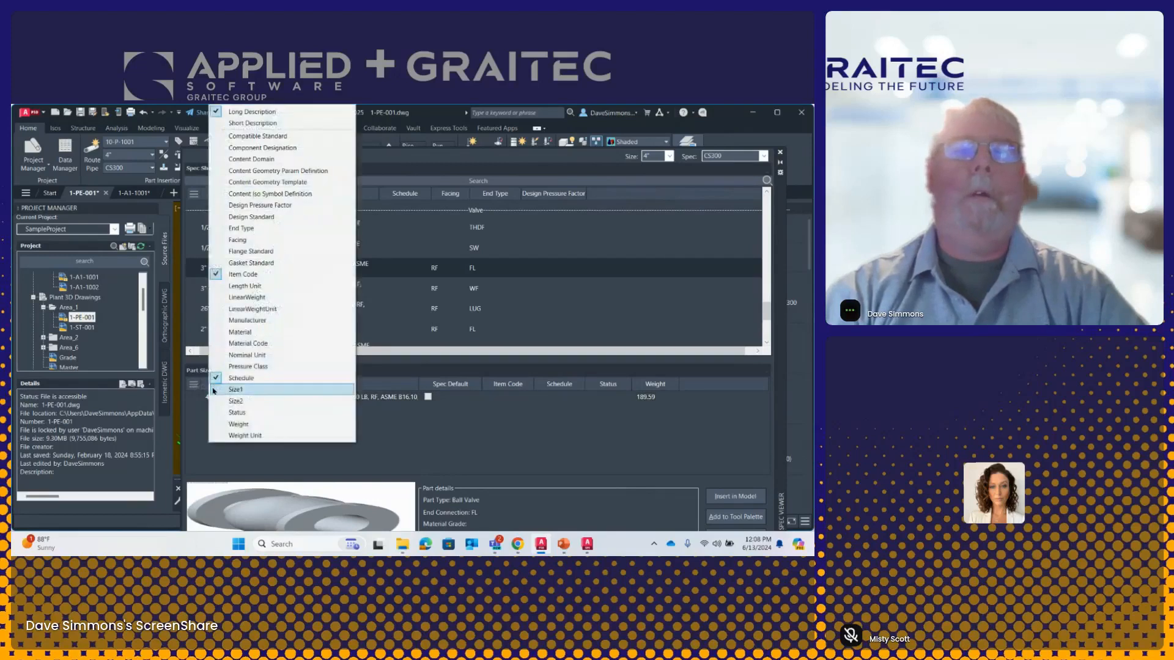
pyautogui.click(213, 390)
pyautogui.click(216, 401)
pyautogui.click(601, 187)
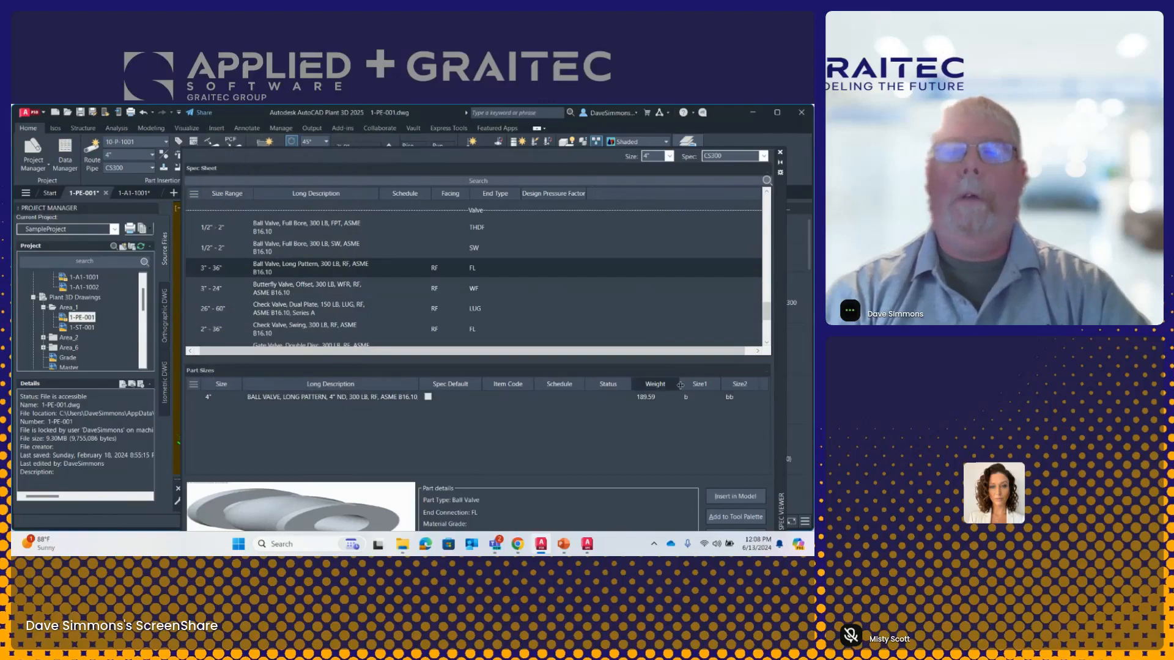
pyautogui.moveTo(680, 385); pyautogui.dragTo(688, 384)
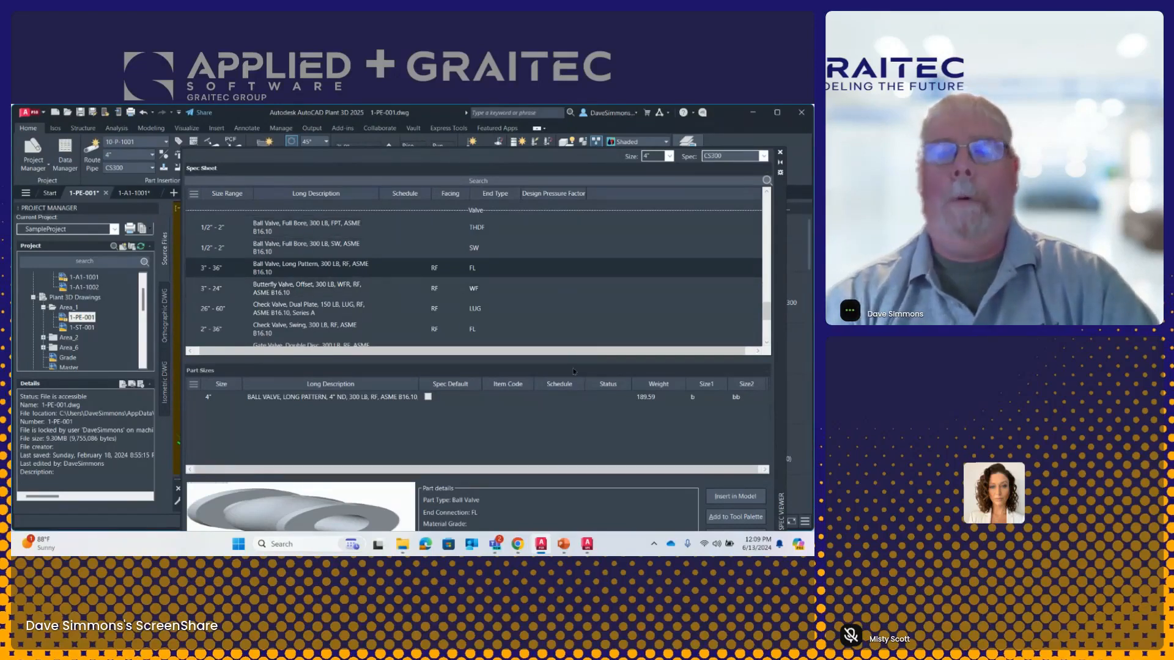
# Step: Switch to the PowerPoint slide show and advance from the Spec Viewer slide to the Pipe Supports slide
pyautogui.moveTo(565, 543)
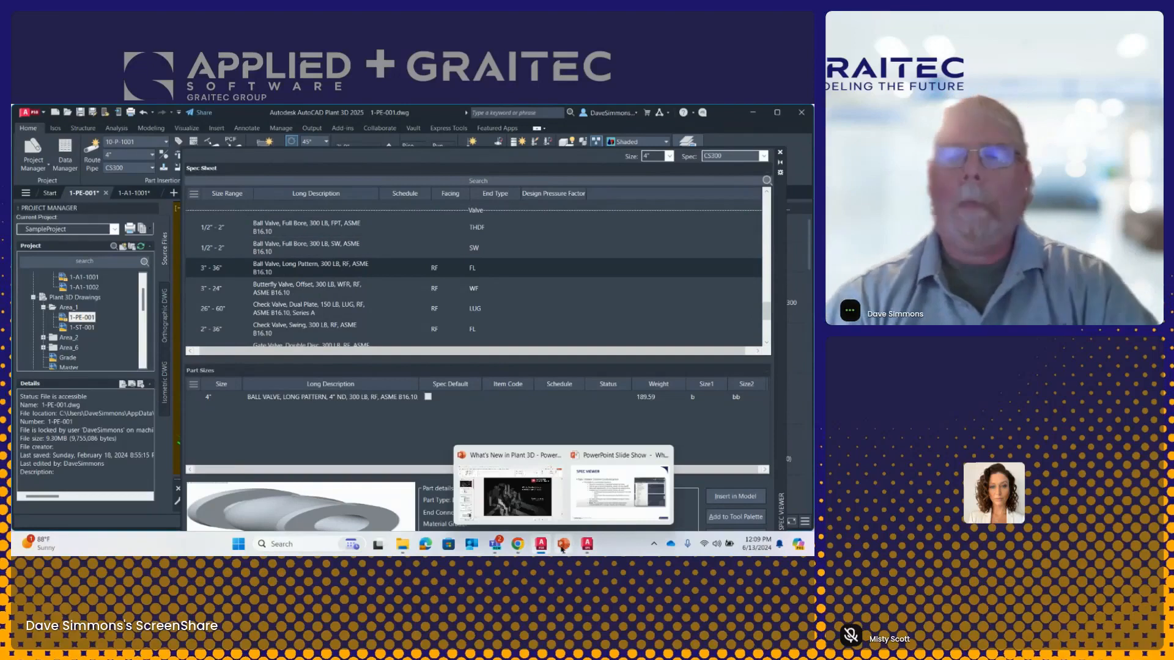
pyautogui.click(603, 511)
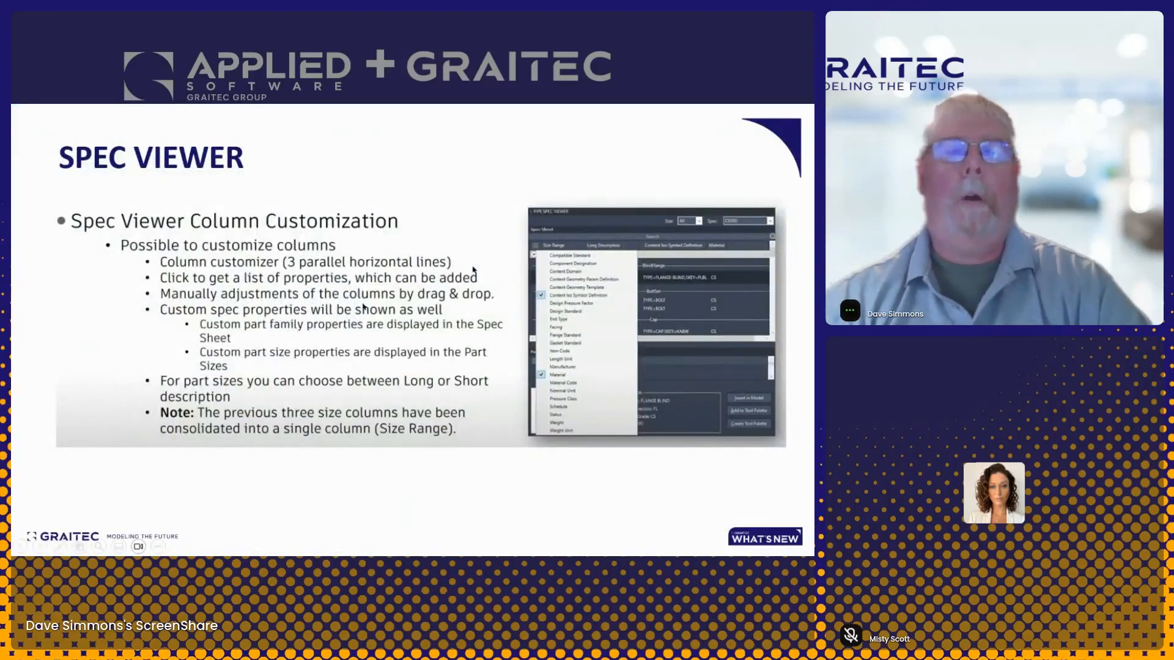
pyautogui.press('Right')
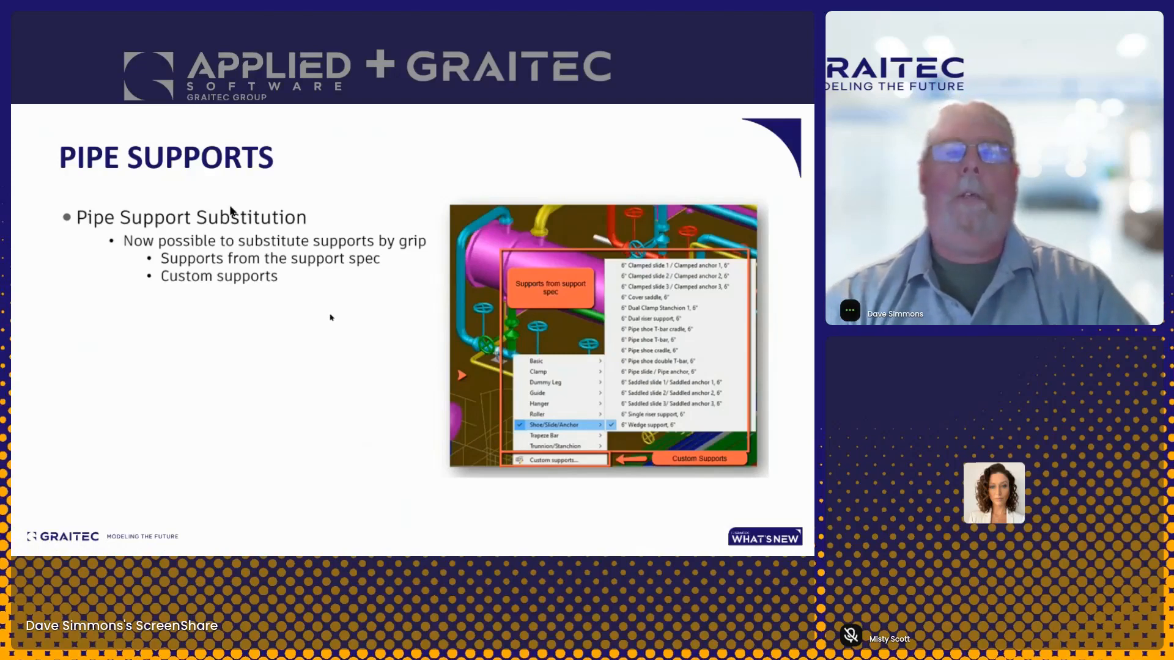
# Step: Switch back to AutoCAD Plant 3D, close the spec viewer and bring the separate pipe run with the valve into close view
pyautogui.hotkey('alt', 'Tab')
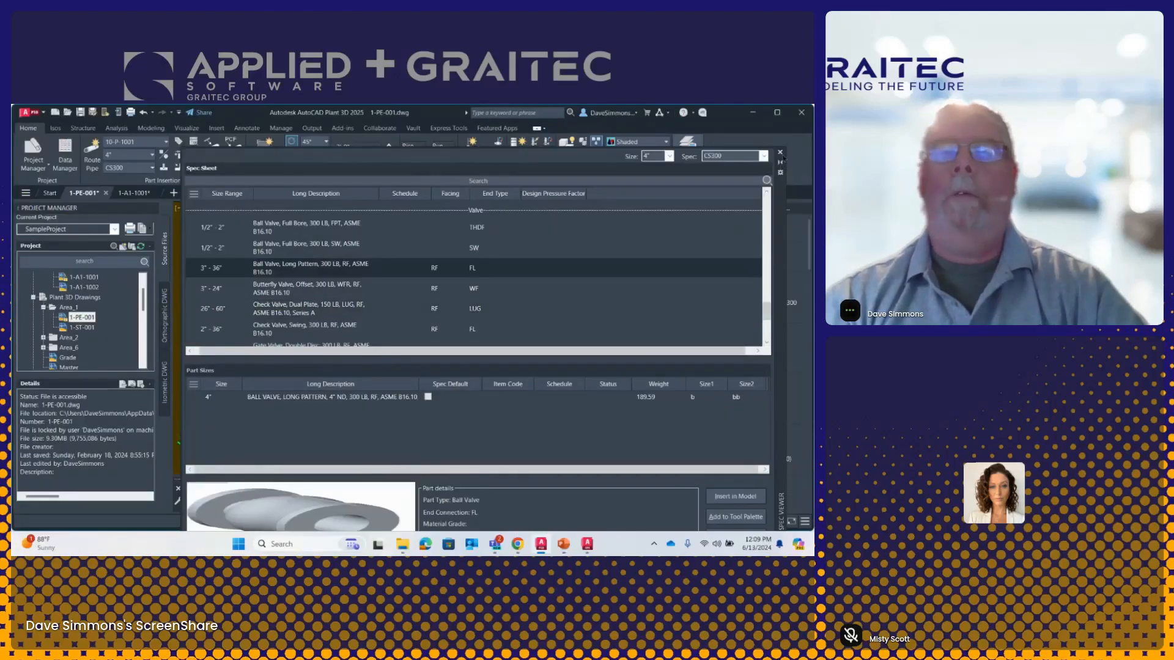
pyautogui.click(780, 152)
pyautogui.scroll(-10, 404, 286)
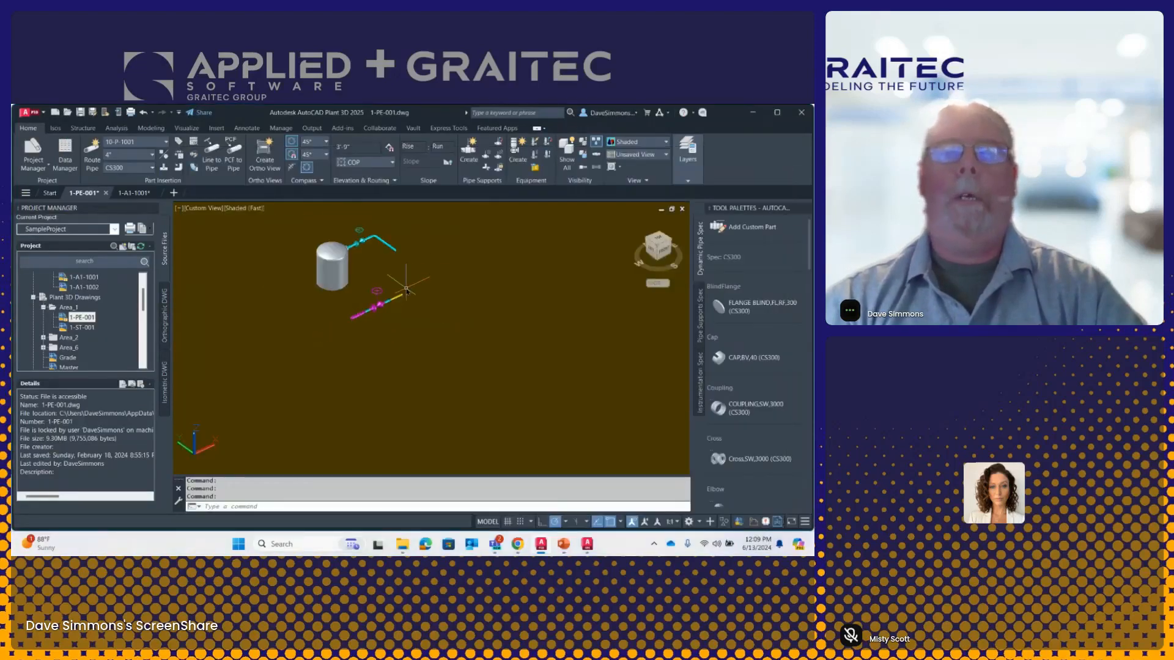
pyautogui.moveTo(440, 288); pyautogui.dragTo(516, 398, button='middle')
pyautogui.scroll(4, 328, 280)
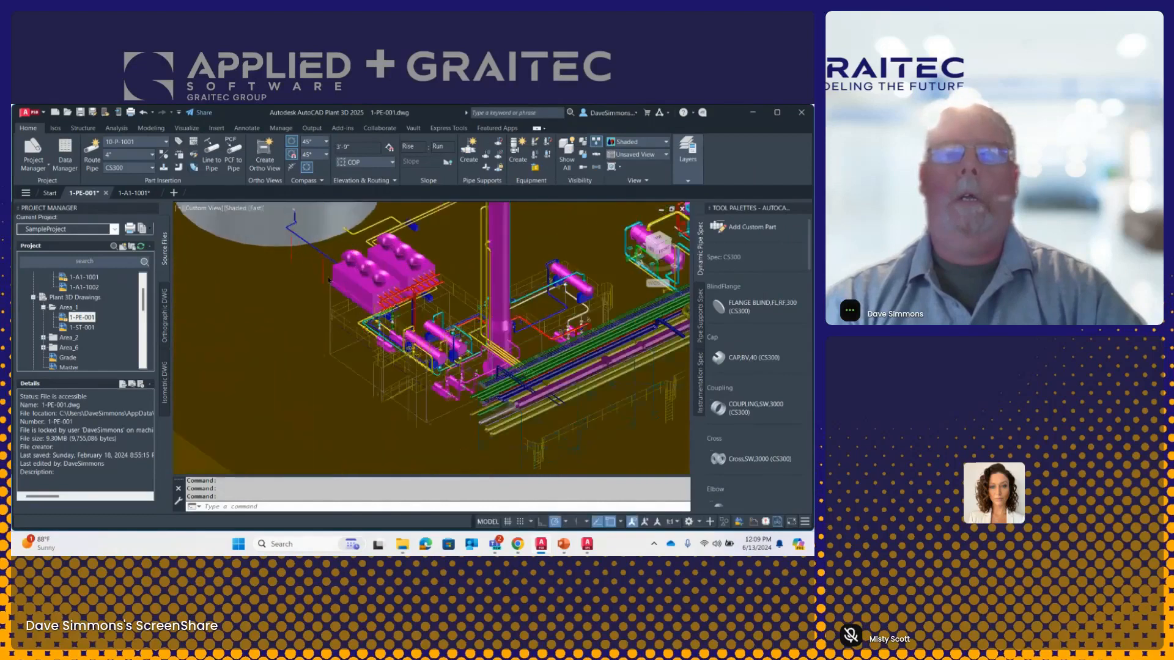
pyautogui.scroll(5, 329, 280)
pyautogui.scroll(-8, 331, 340)
pyautogui.scroll(-7, 470, 376)
pyautogui.moveTo(518, 390); pyautogui.dragTo(506, 366, button='middle')
pyautogui.scroll(10, 467, 335)
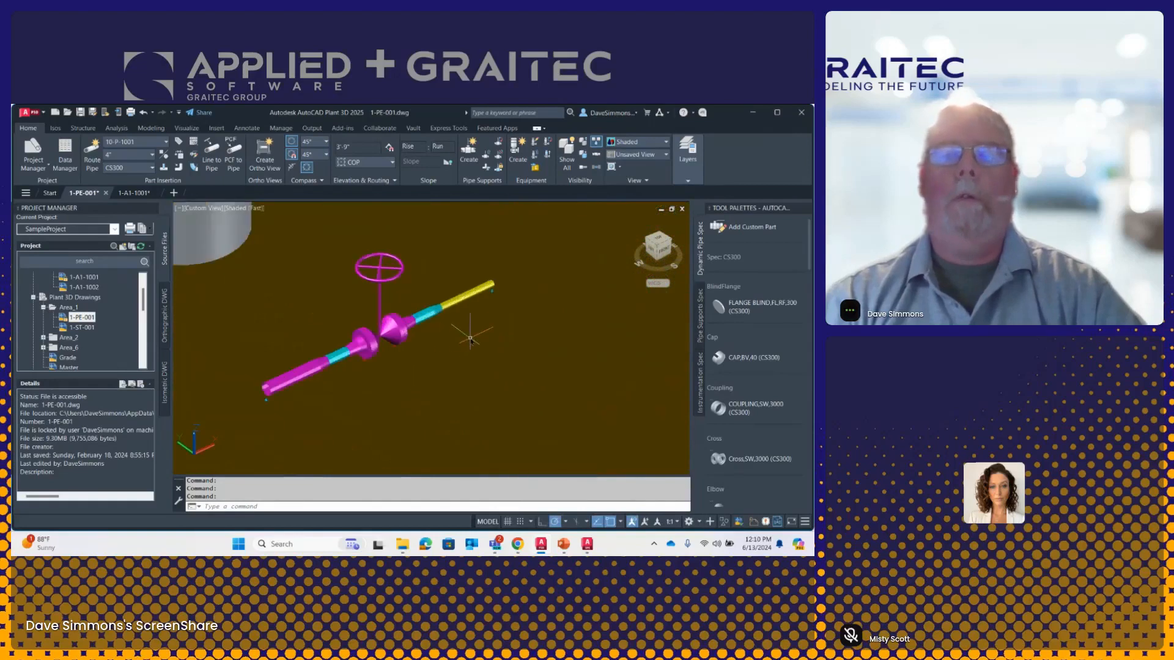
# Step: Place a Beam Bolted Hanger from the pipe supports spec on the yellow pipe
pyautogui.click(700, 315)
pyautogui.click(756, 399)
pyautogui.click(461, 297)
pyautogui.press('Return')
pyautogui.press('Return')
pyautogui.press('Return')
pyautogui.press('Return')
pyautogui.press('Return')
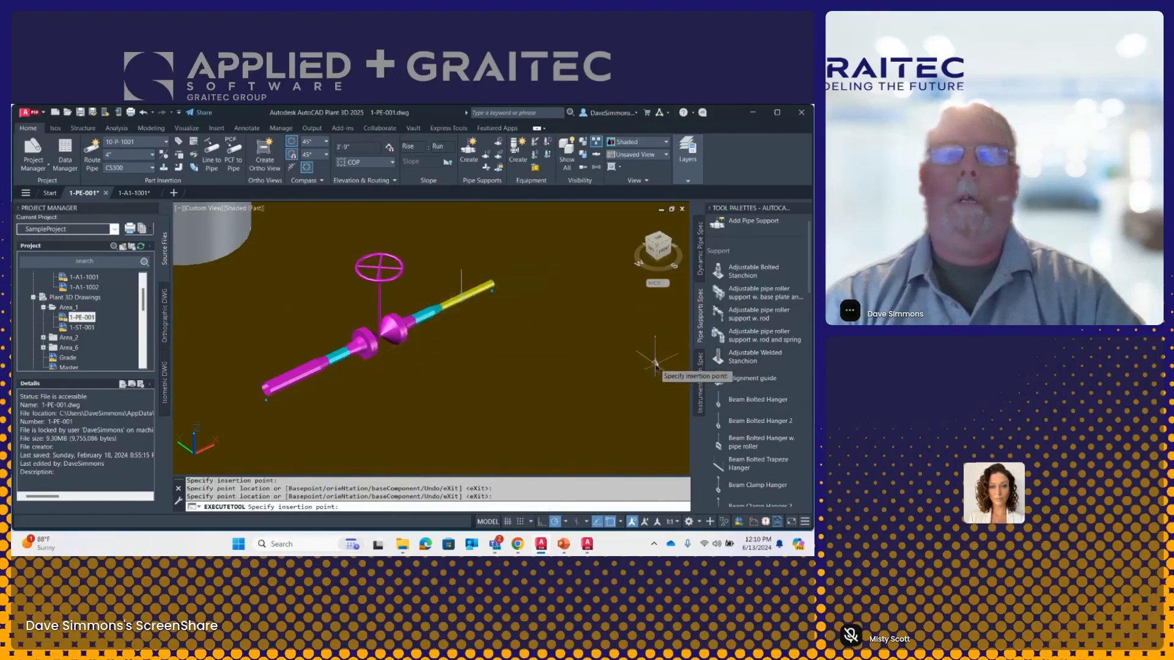
pyautogui.press('Escape')
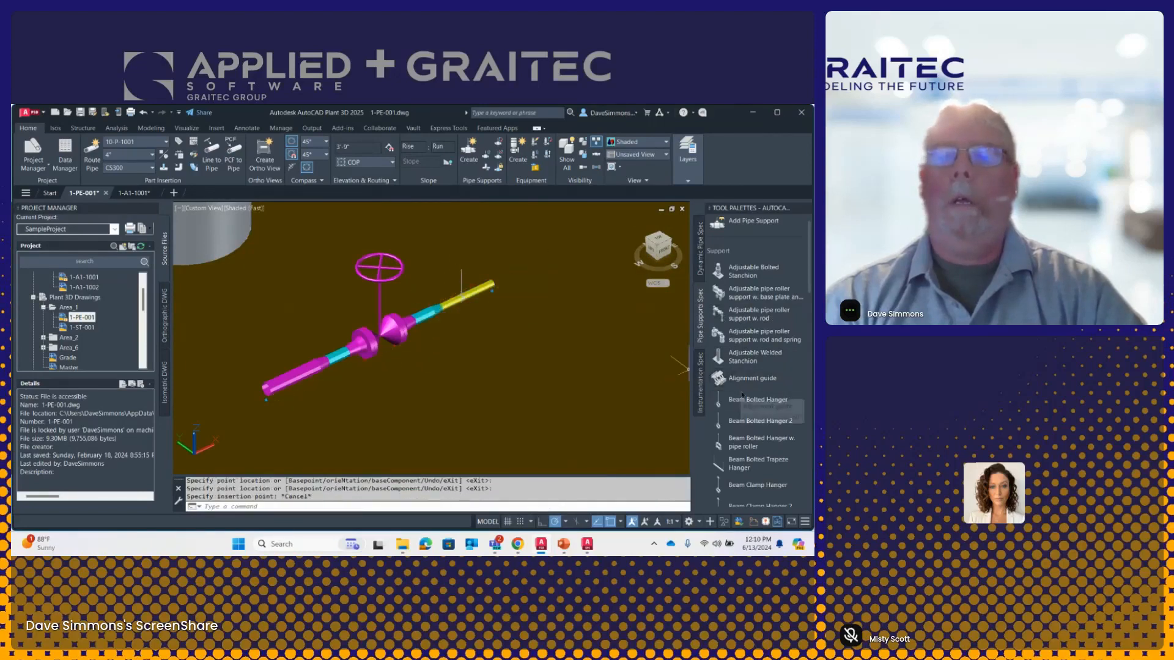
# Step: Place a Beam Bolted Hanger w. pipe roller on the magenta pipe at the other end of the run
pyautogui.click(739, 446)
pyautogui.click(294, 365)
pyautogui.press('Escape')
pyautogui.scroll(2, 299, 370)
# Step: Examine the support categories and custom supports offered as substitutes for the hanger on the magenta pipe, without choosing any
pyautogui.click(302, 373)
pyautogui.scroll(3, 308, 385)
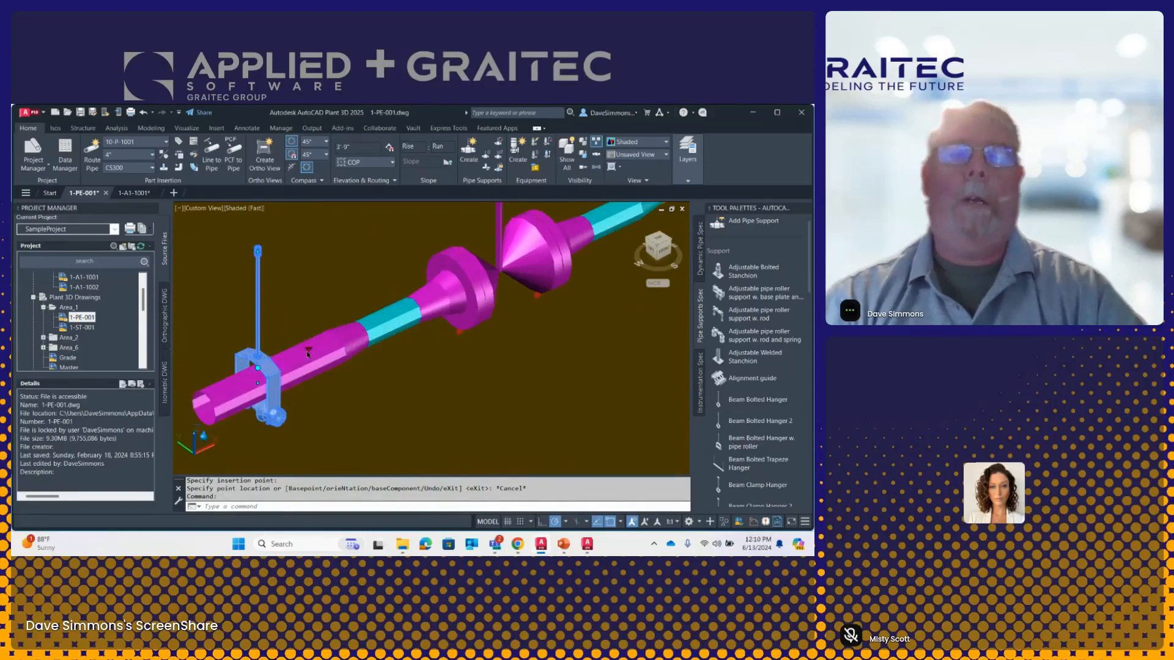
pyautogui.rightClick(308, 353)
pyautogui.moveTo(335, 369)
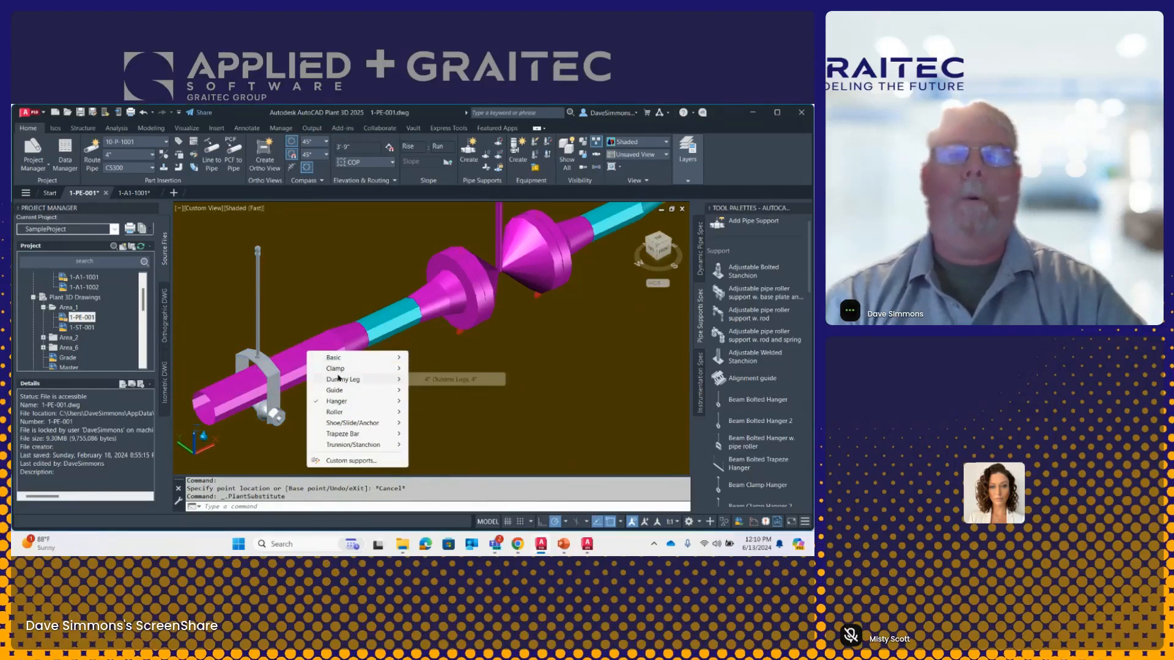
pyautogui.click(344, 461)
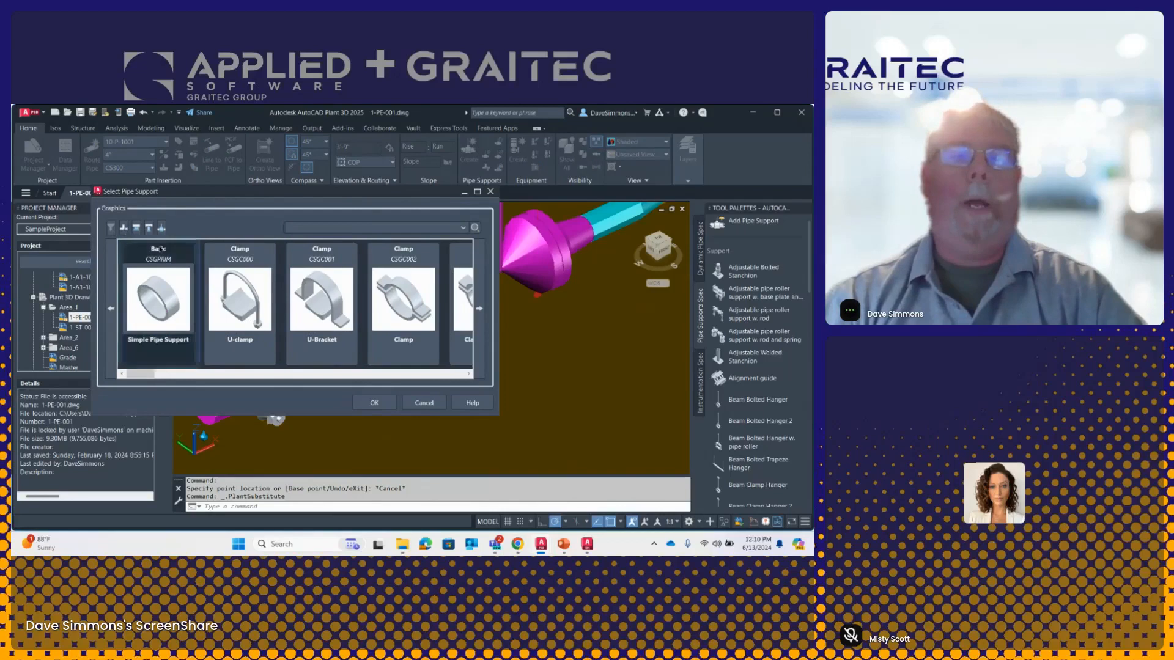
pyautogui.click(490, 192)
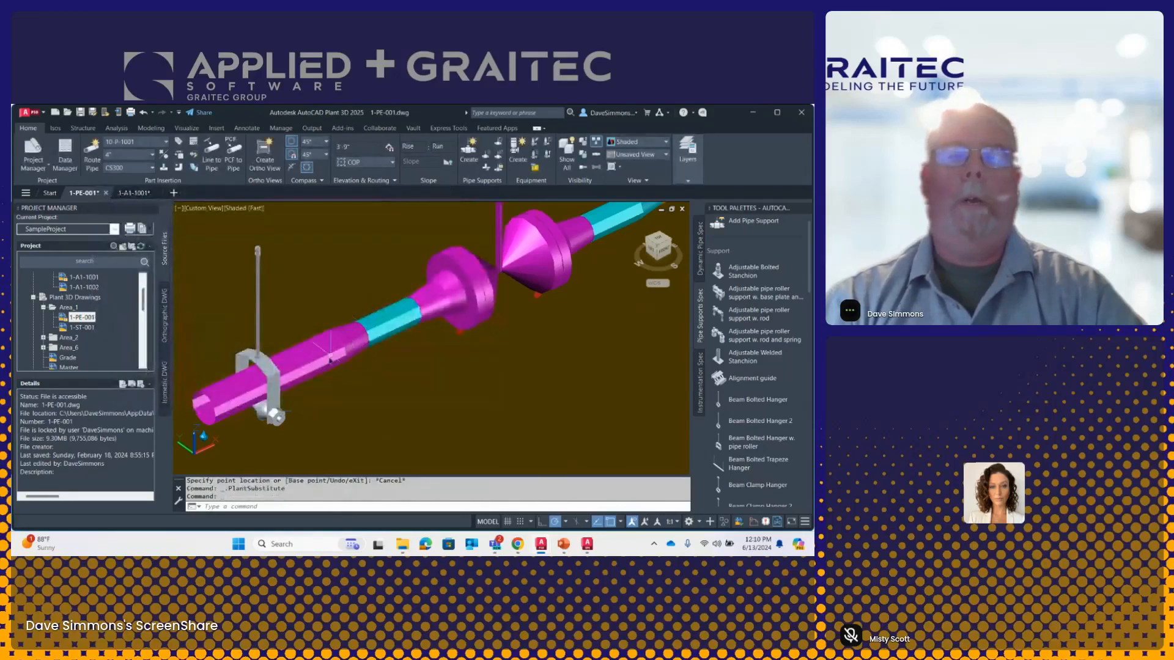
# Step: Substitute the hanger on the magenta pipe with the 4" Beam Clamp Hanger 2
pyautogui.click(309, 352)
pyautogui.click(309, 352)
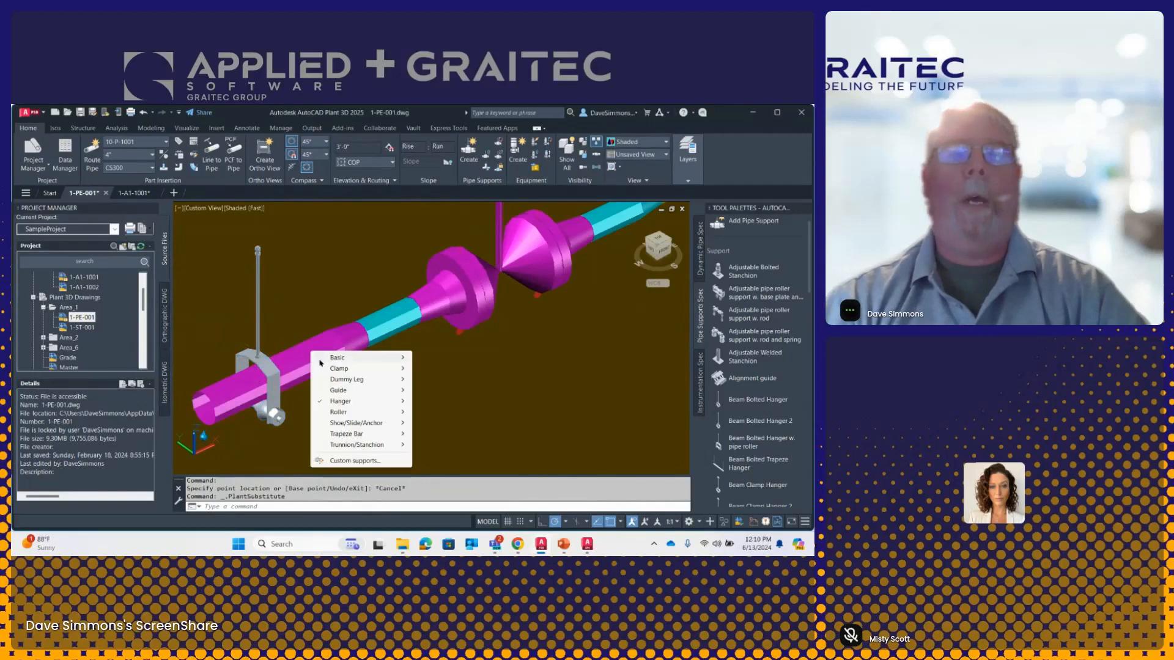
pyautogui.moveTo(344, 402)
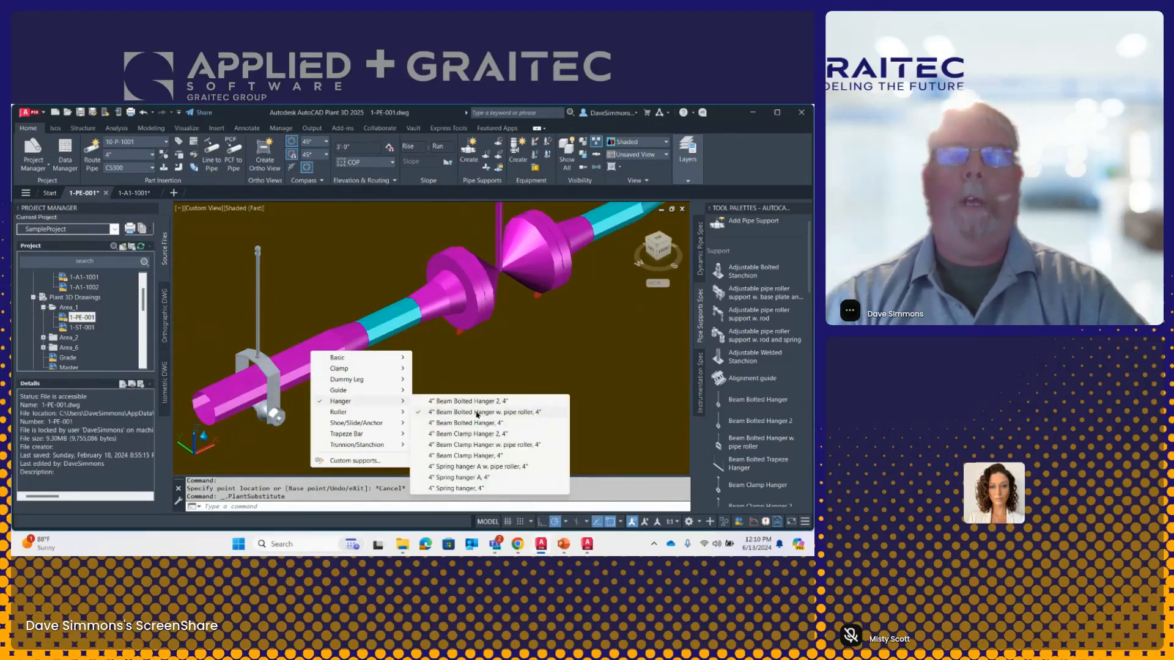
pyautogui.click(469, 434)
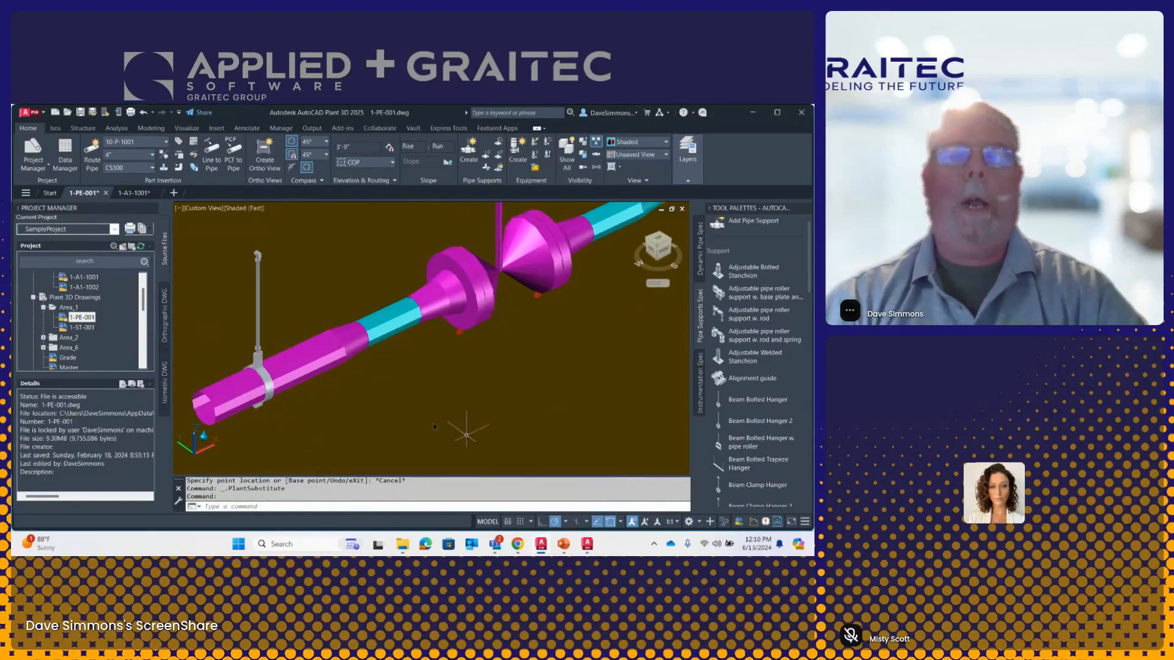
# Step: Substitute the clamp hanger on the magenta pipe with the first support in the Roller category
pyautogui.click(282, 340)
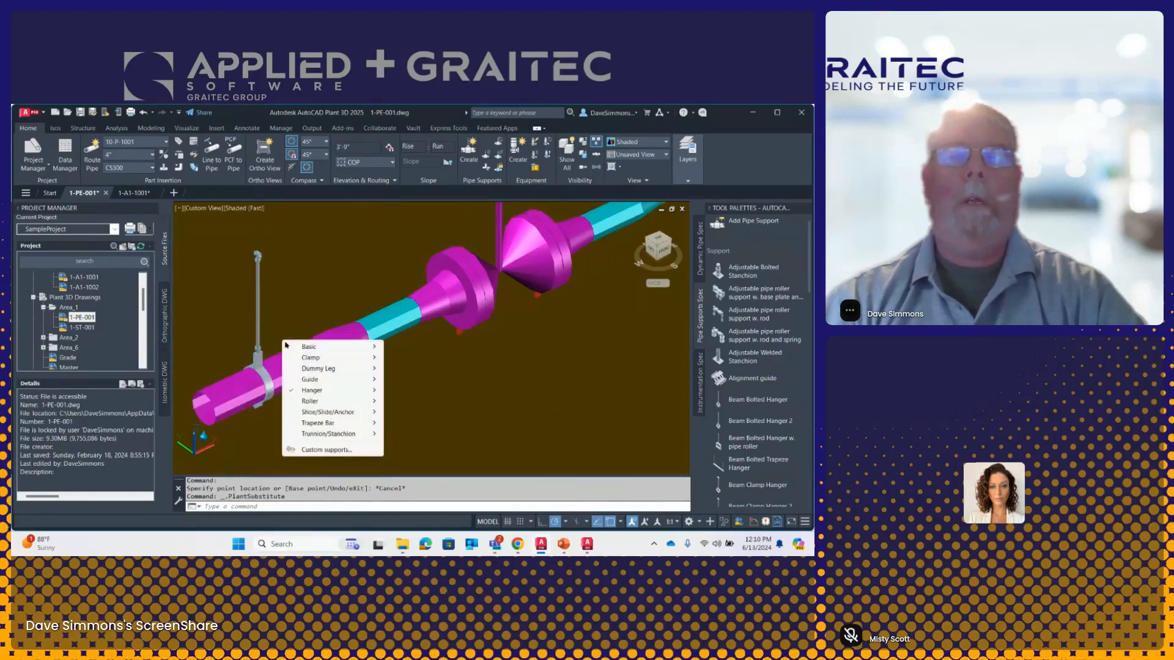
pyautogui.moveTo(348, 402)
pyautogui.click(424, 405)
# Step: Substitute the hanger on the yellow pipe with a support from the Guide category
pyautogui.scroll(-3, 306, 415)
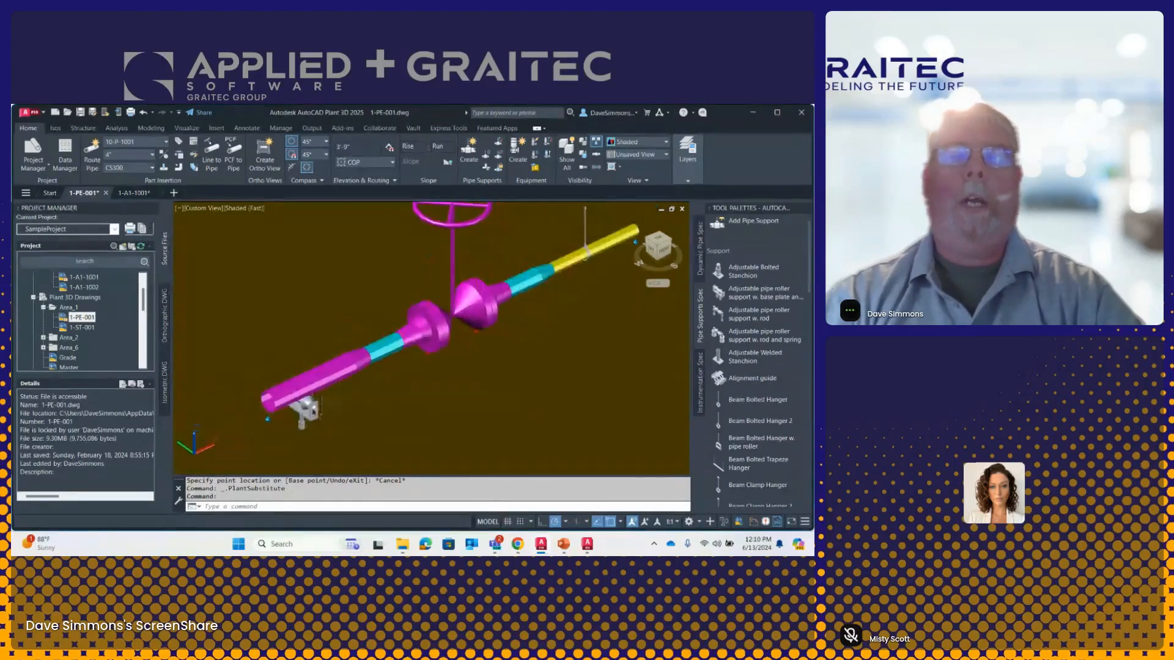
pyautogui.scroll(-3, 357, 409)
pyautogui.scroll(4, 459, 313)
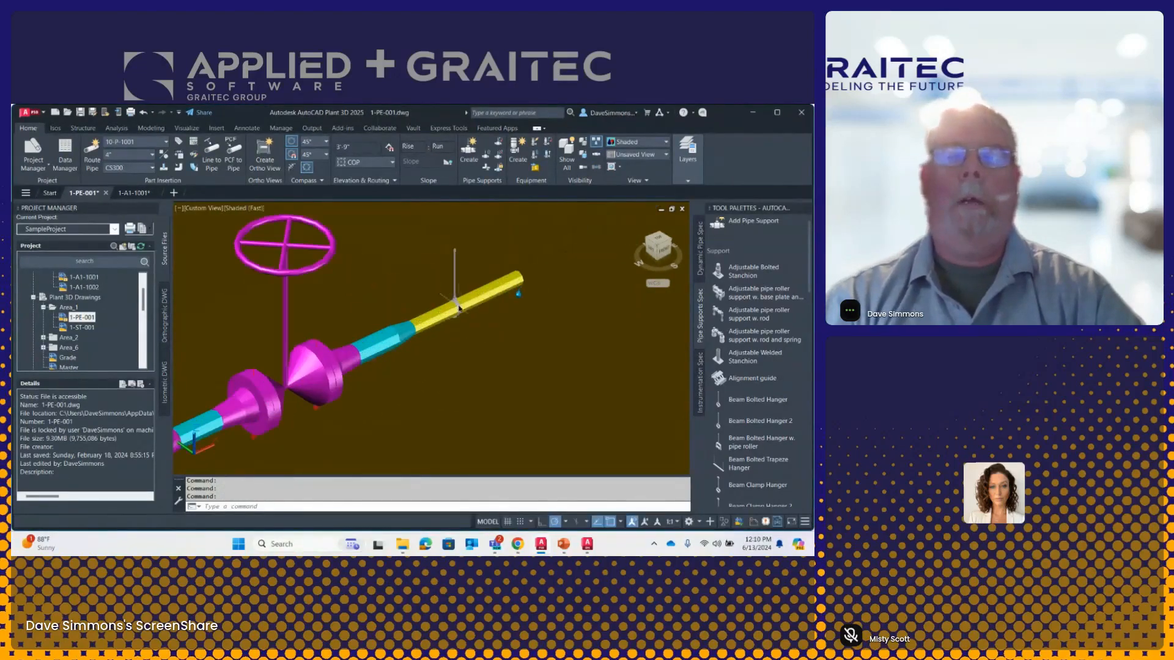
pyautogui.click(467, 291)
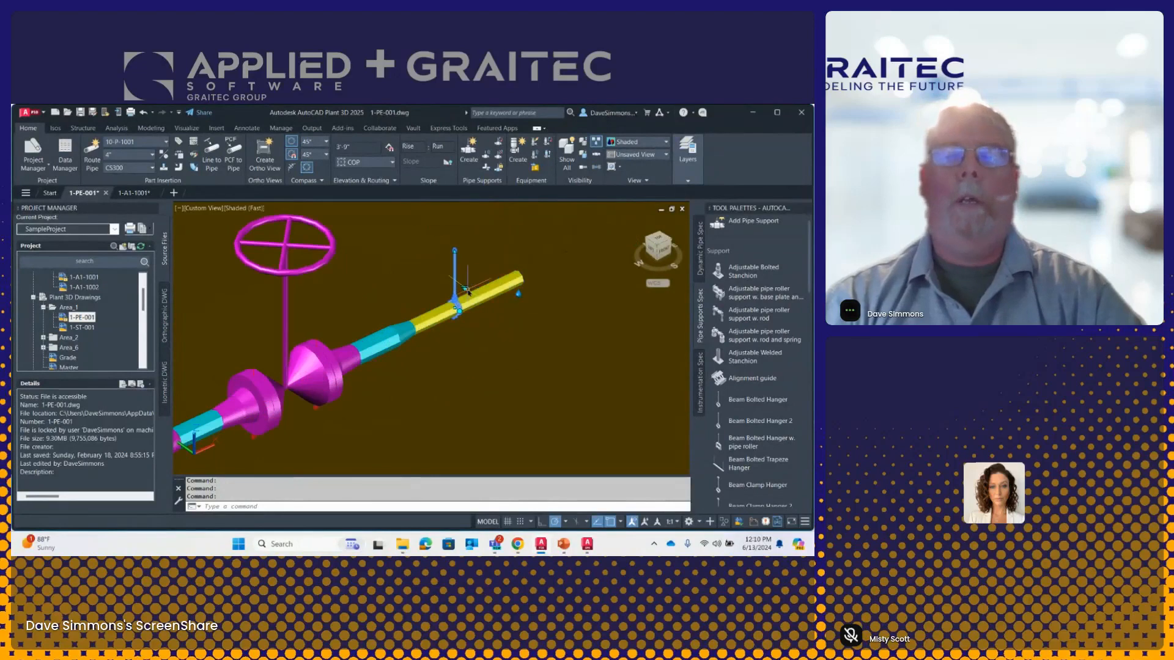
pyautogui.click(465, 288)
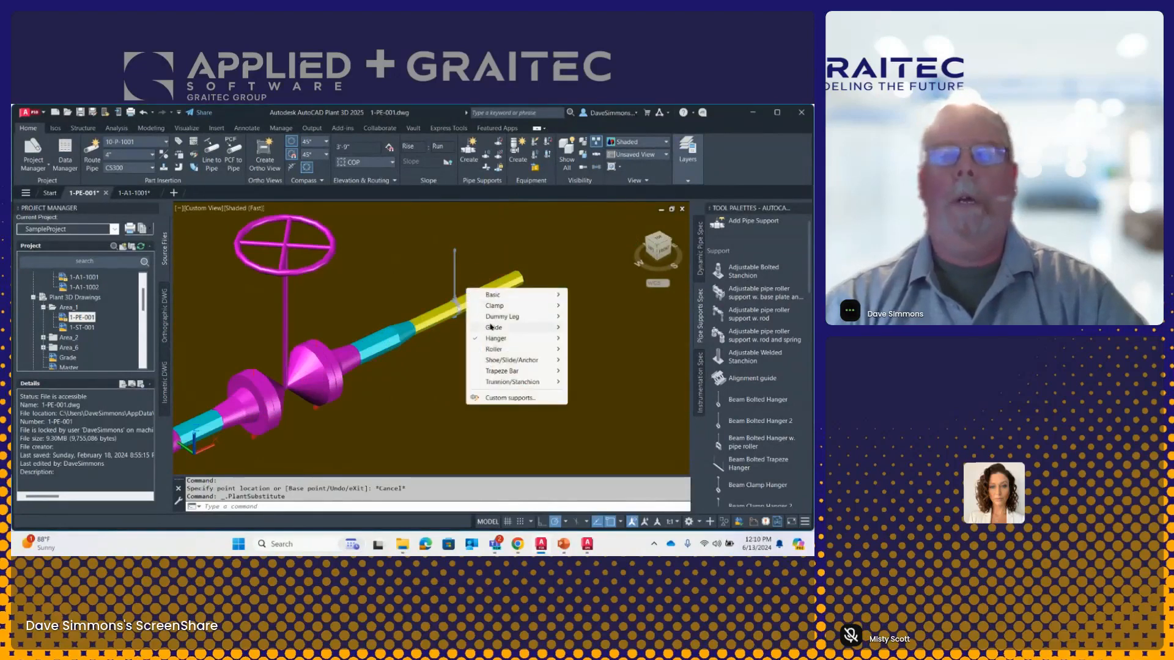
pyautogui.moveTo(492, 327)
pyautogui.click(603, 330)
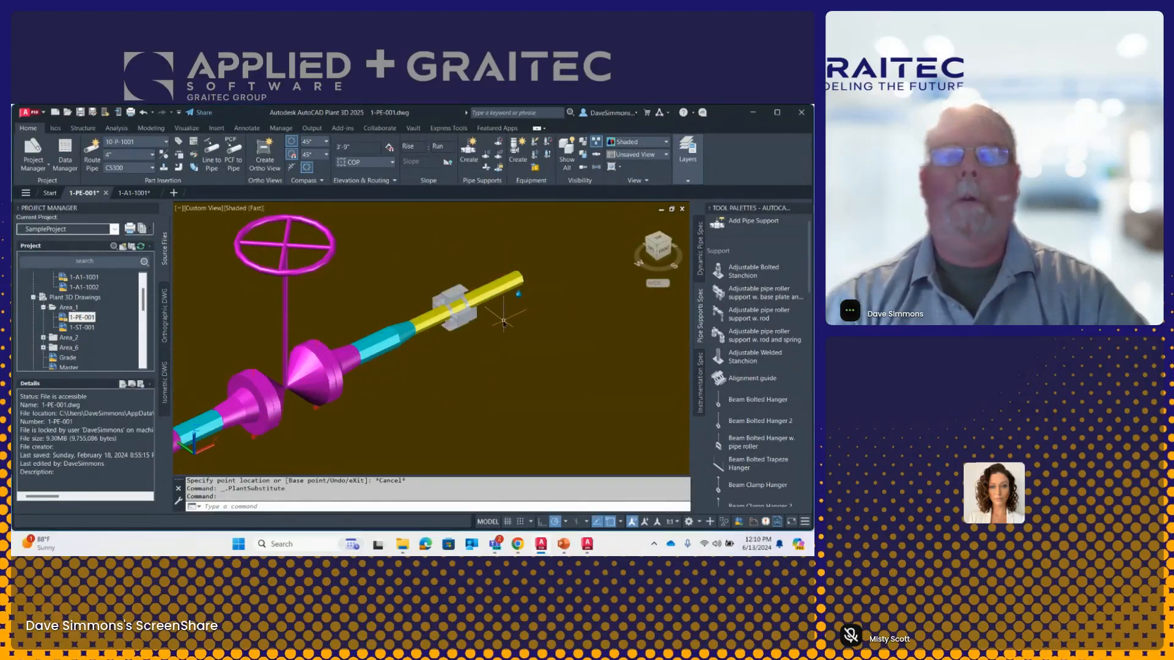
# Step: Substitute the guide on the yellow pipe with the 2" Simple Pipe Support from the Basic category
pyautogui.scroll(3, 486, 311)
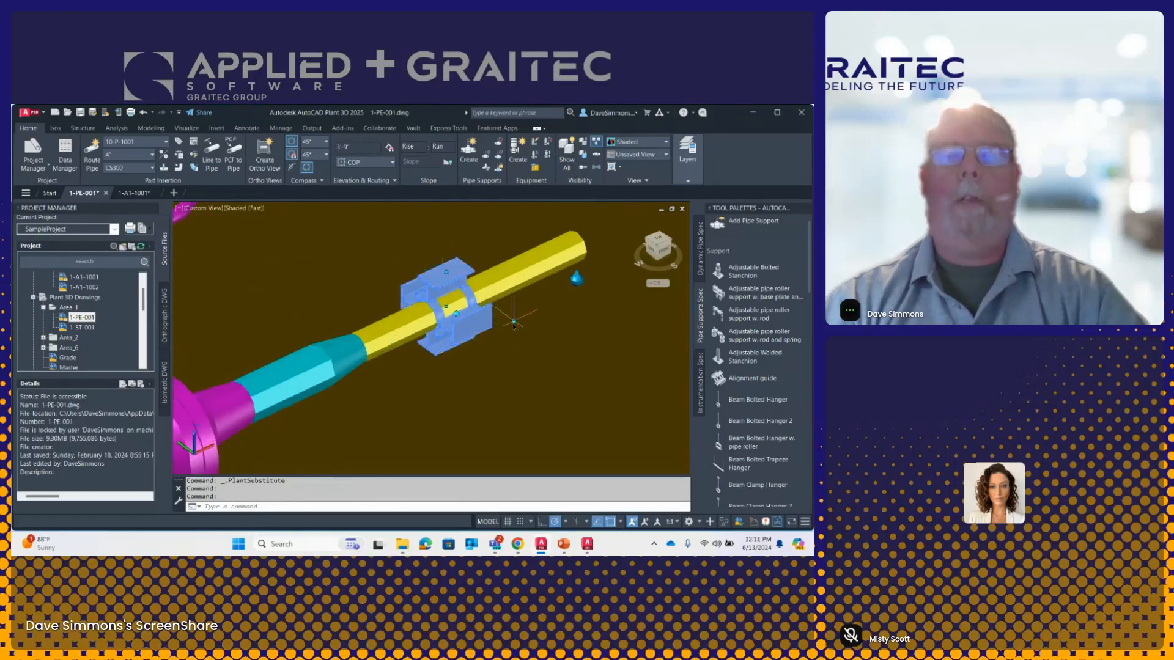
pyautogui.click(514, 320)
pyautogui.moveTo(549, 333)
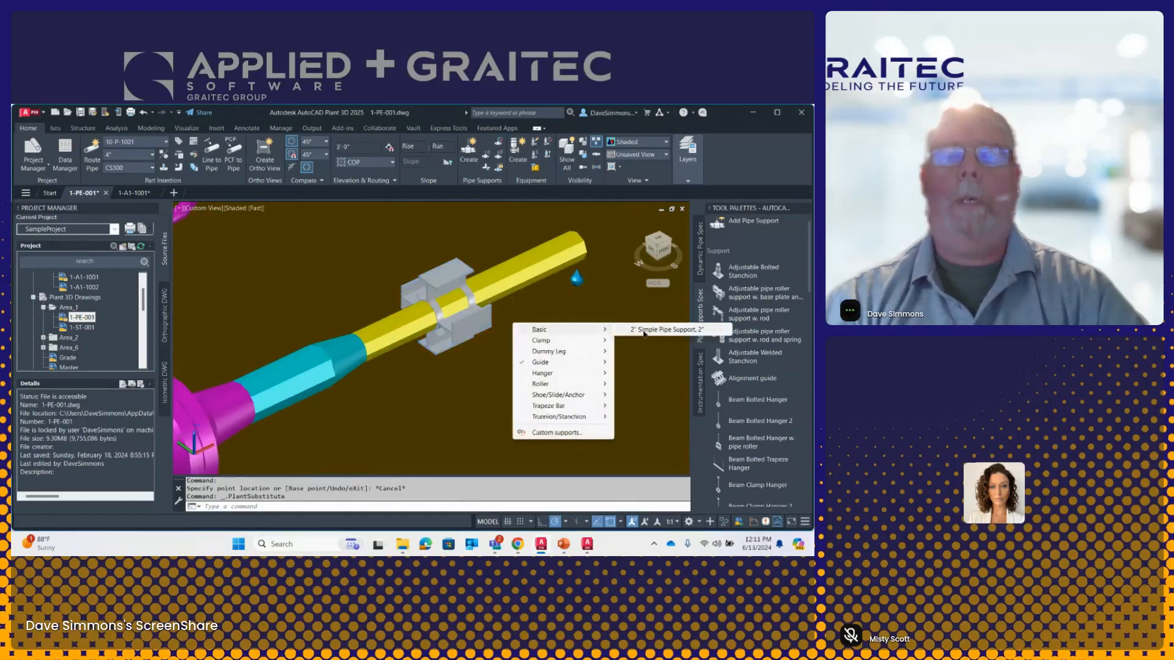
pyautogui.click(643, 330)
pyautogui.scroll(-3, 549, 429)
pyautogui.scroll(-2, 548, 430)
pyautogui.scroll(2, 569, 470)
# Step: Return to the PowerPoint slide show and advance to the Report Creator slide
pyautogui.moveTo(594, 546)
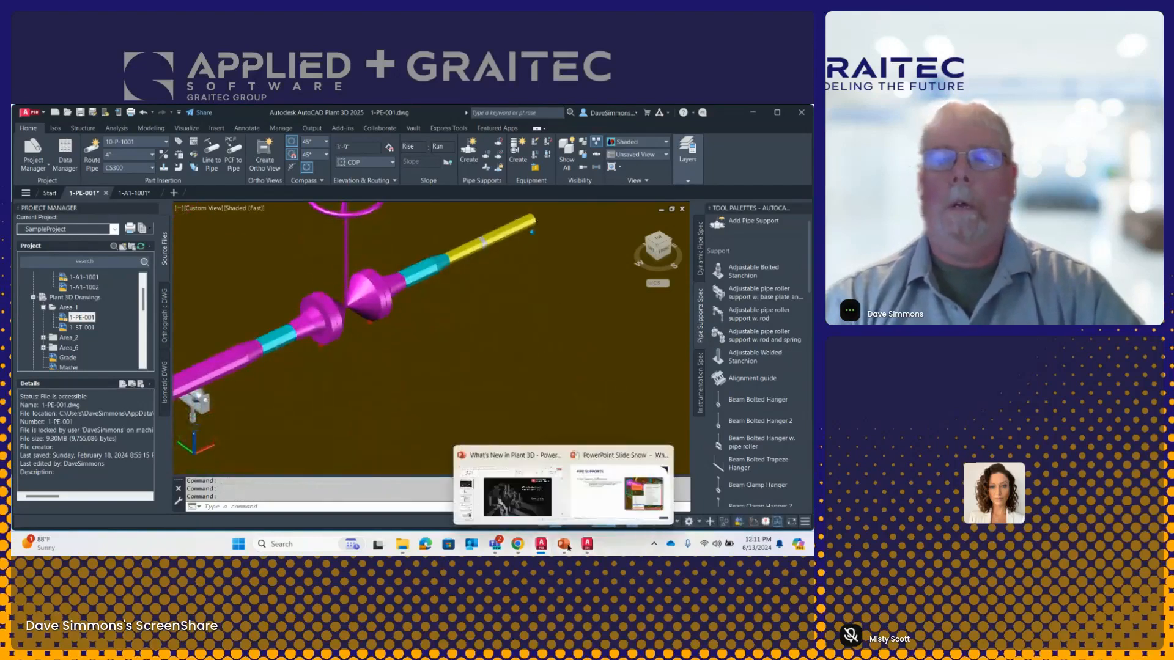
pyautogui.hotkey('alt', 'Tab')
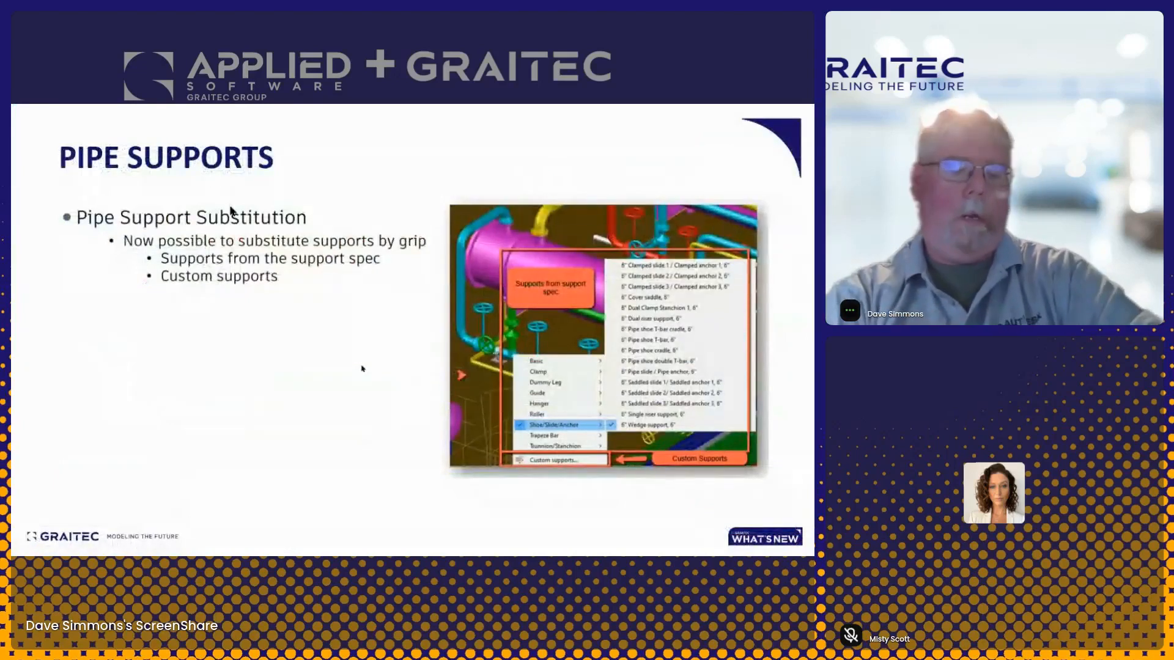
pyautogui.click(254, 384)
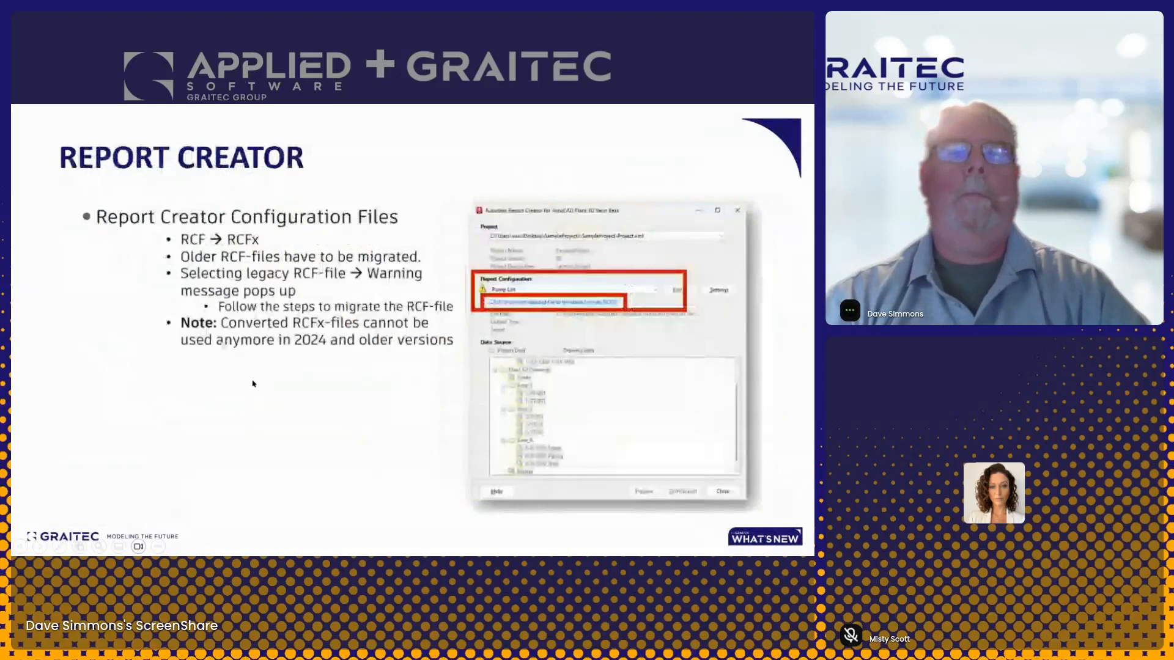
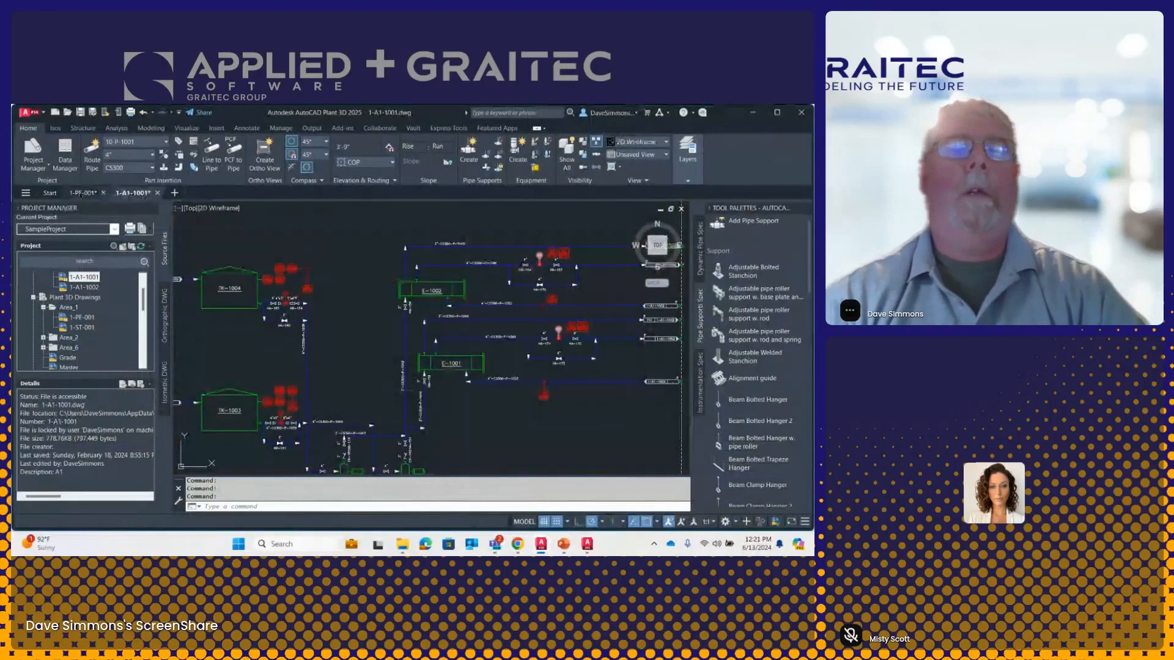
# Step: Switch from drawing 1-A1-1001 to the 1-PE-001 model and show the whole pipe run with the valve
pyautogui.scroll(-4, 455, 330)
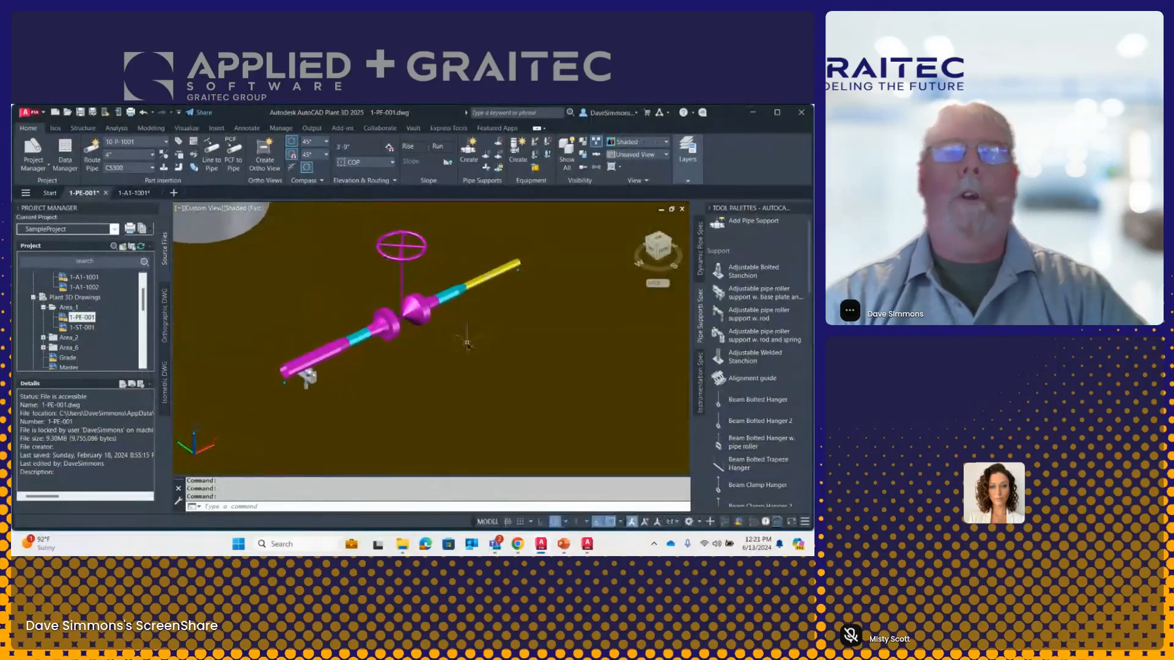
pyautogui.scroll(-2, 421, 348)
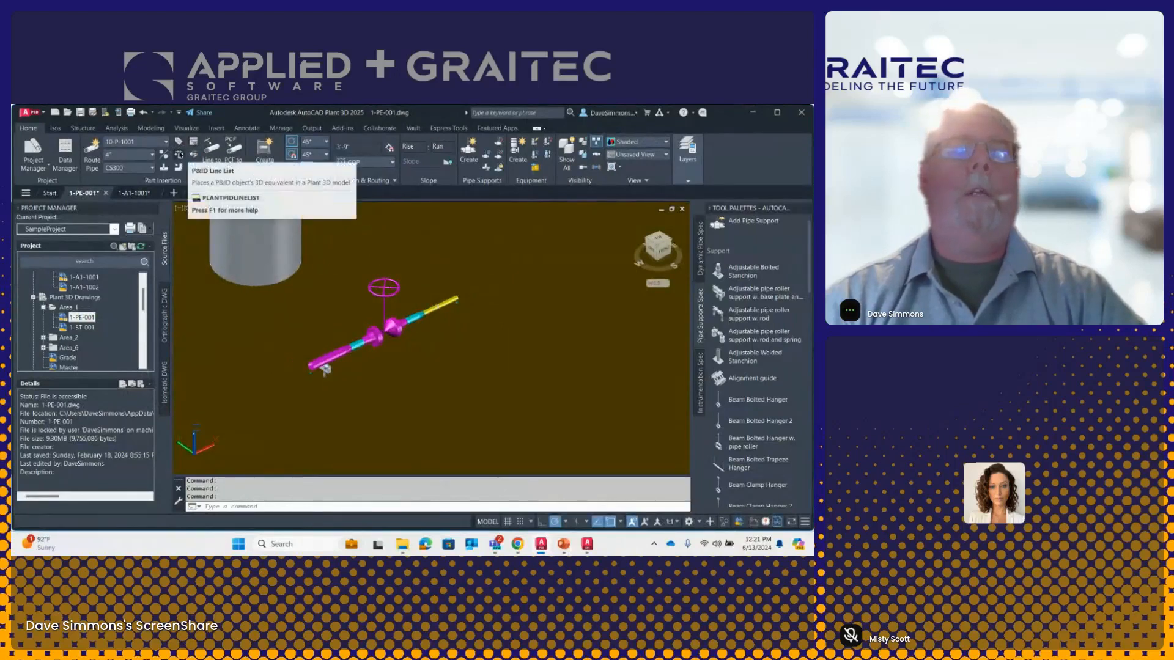
# Step: Open the P&ID Line List for drawing 1-A1-1001 and browse the components of line 1038
pyautogui.click(193, 154)
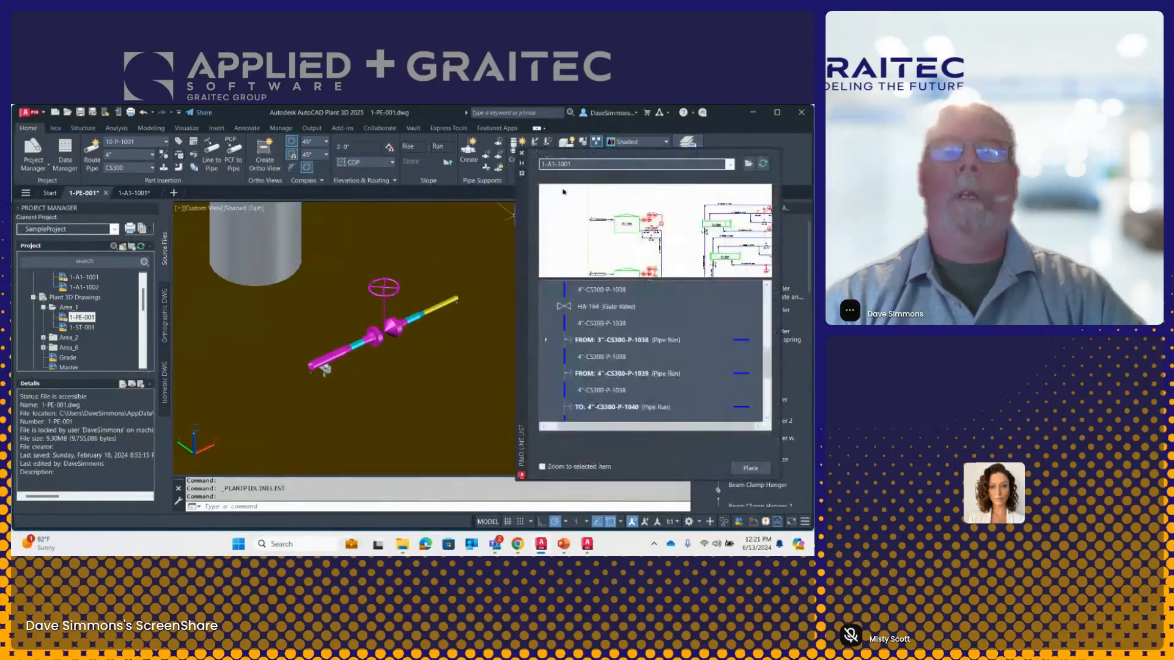
pyautogui.moveTo(521, 205); pyautogui.dragTo(507, 191)
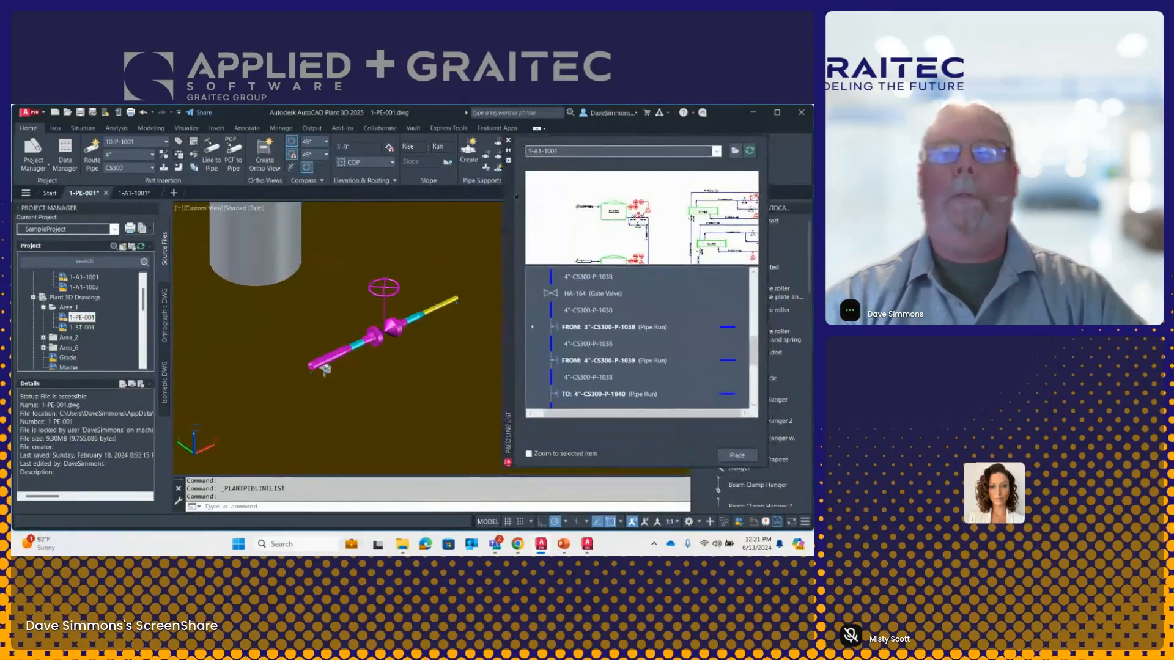
pyautogui.scroll(3, 628, 258)
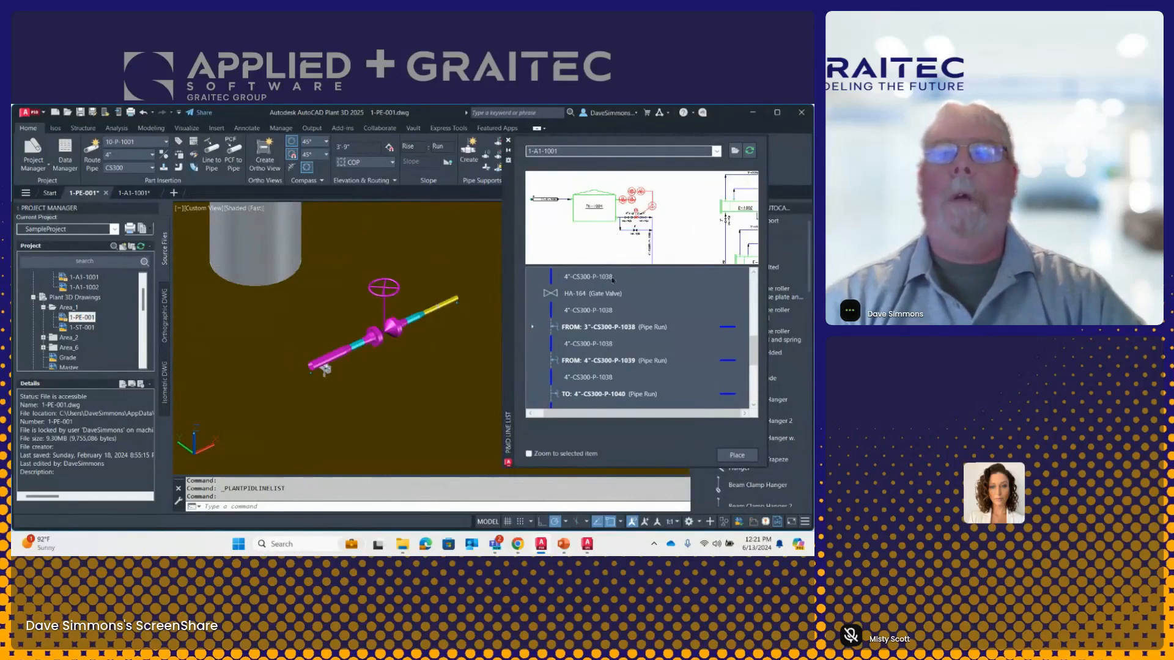
pyautogui.scroll(-1, 584, 302)
pyautogui.scroll(-3, 586, 317)
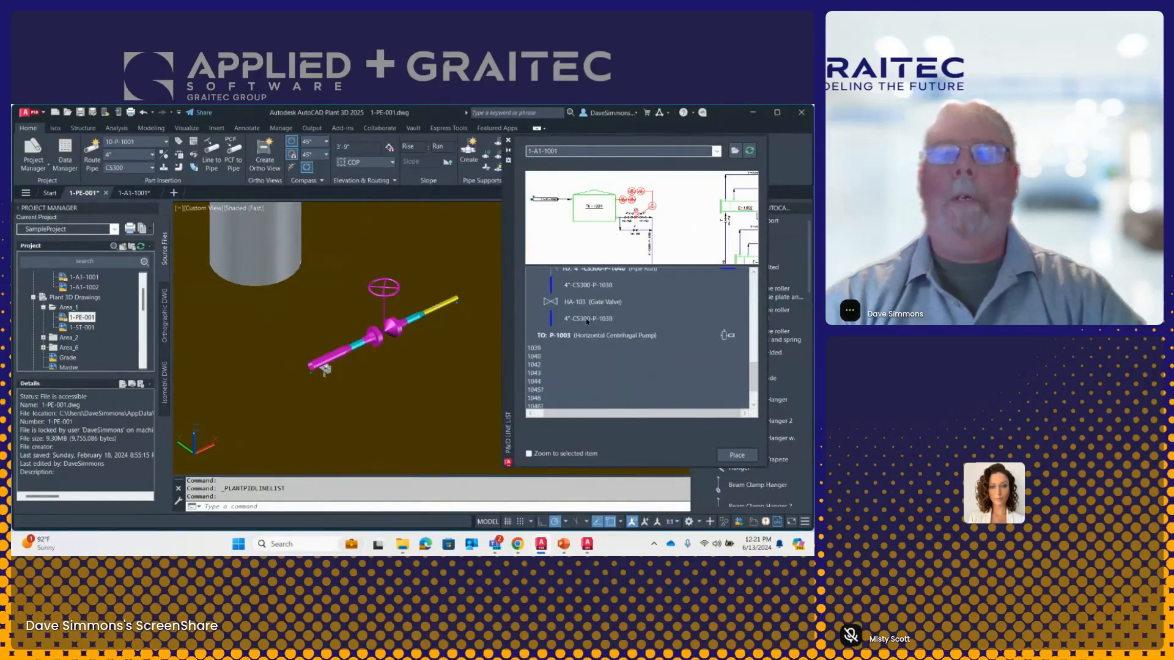
pyautogui.scroll(5, 554, 293)
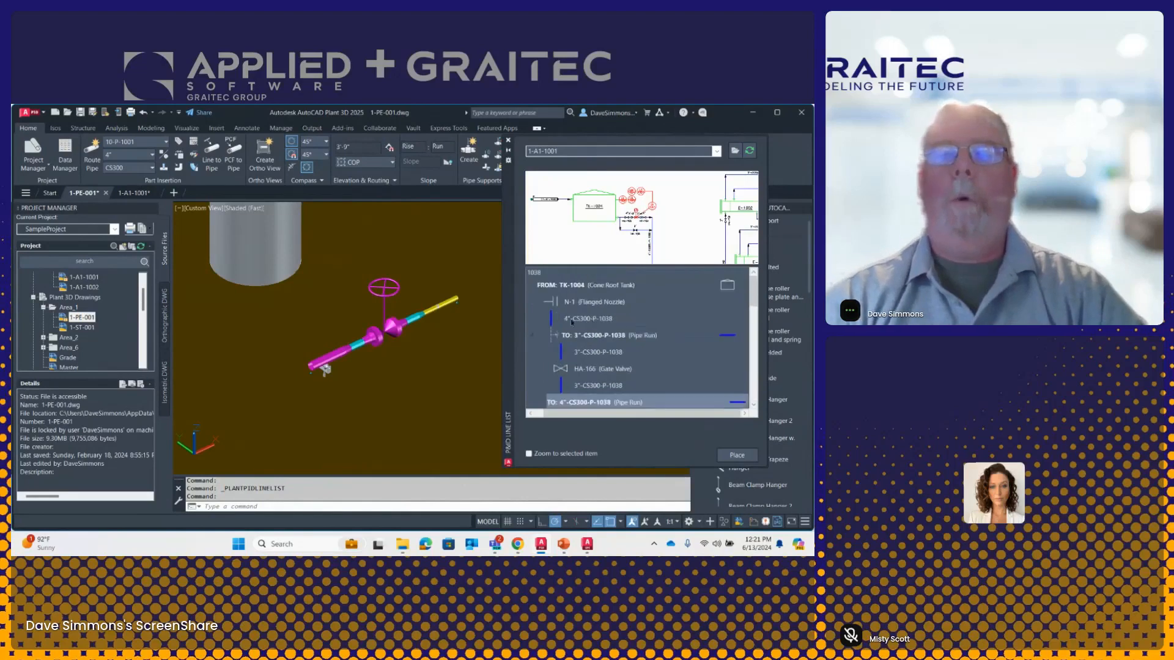
# Step: Find line 1039 in the P&ID Line List and expand its components
pyautogui.click(538, 275)
pyautogui.scroll(-5, 553, 305)
pyautogui.scroll(-3, 556, 314)
pyautogui.click(534, 312)
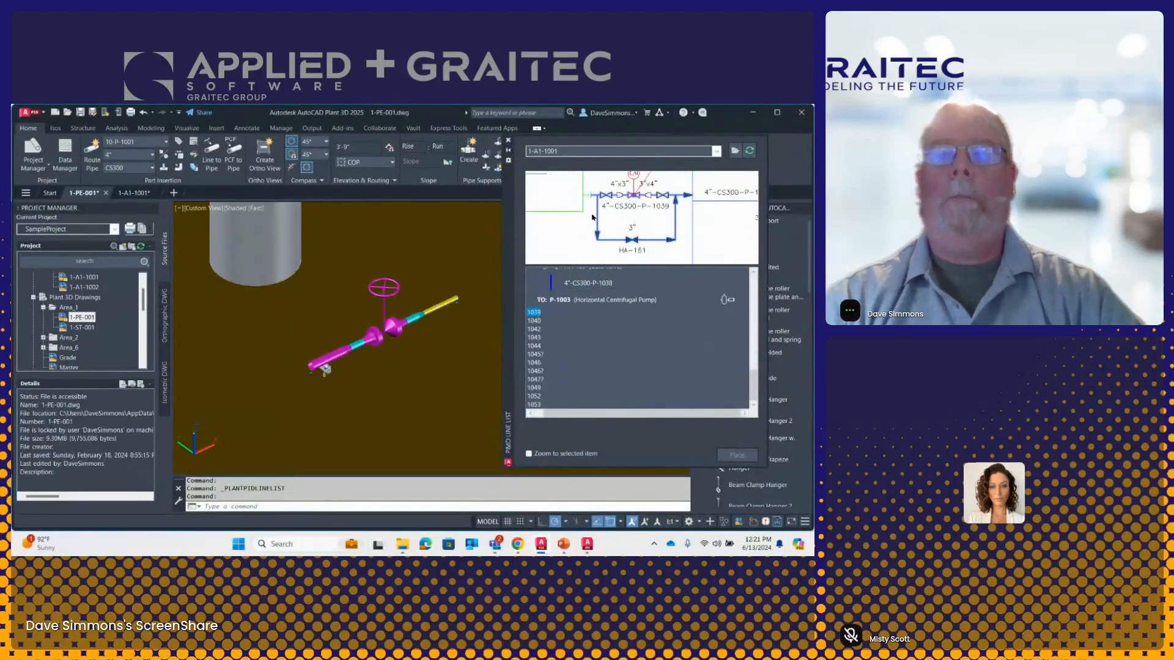
pyautogui.doubleClick(535, 312)
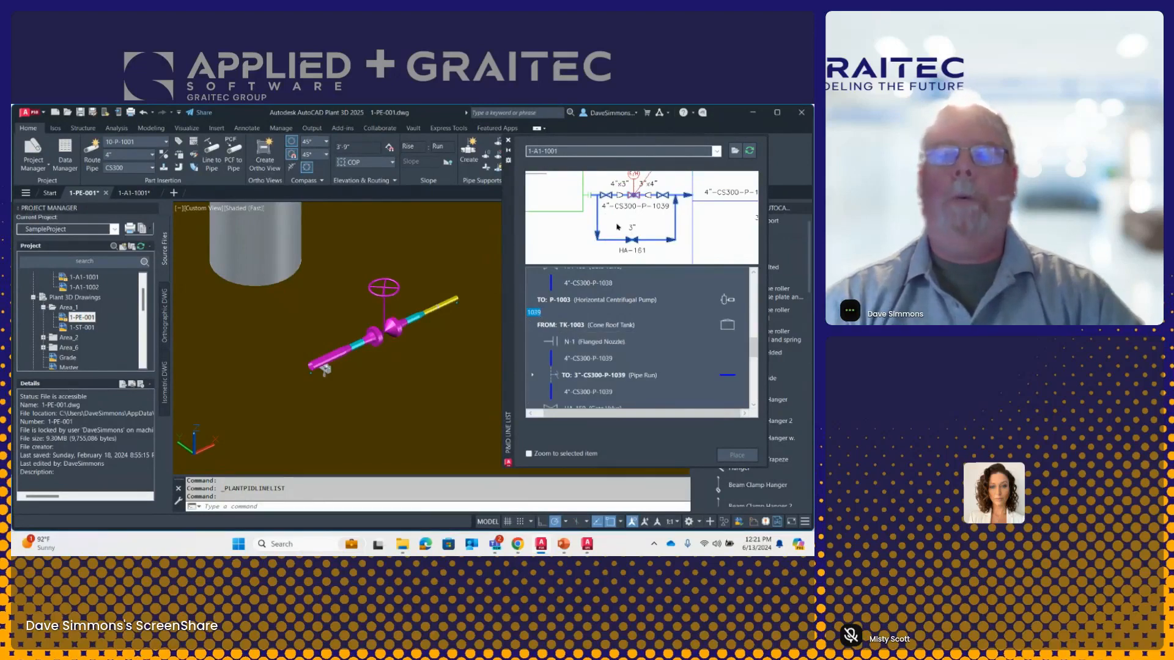
# Step: Check where nozzle N-1, the first 4"-CS300-P-1039 segment and the 3"-CS300-P-1039 branch of line 1039 lie in the P&ID preview
pyautogui.click(575, 341)
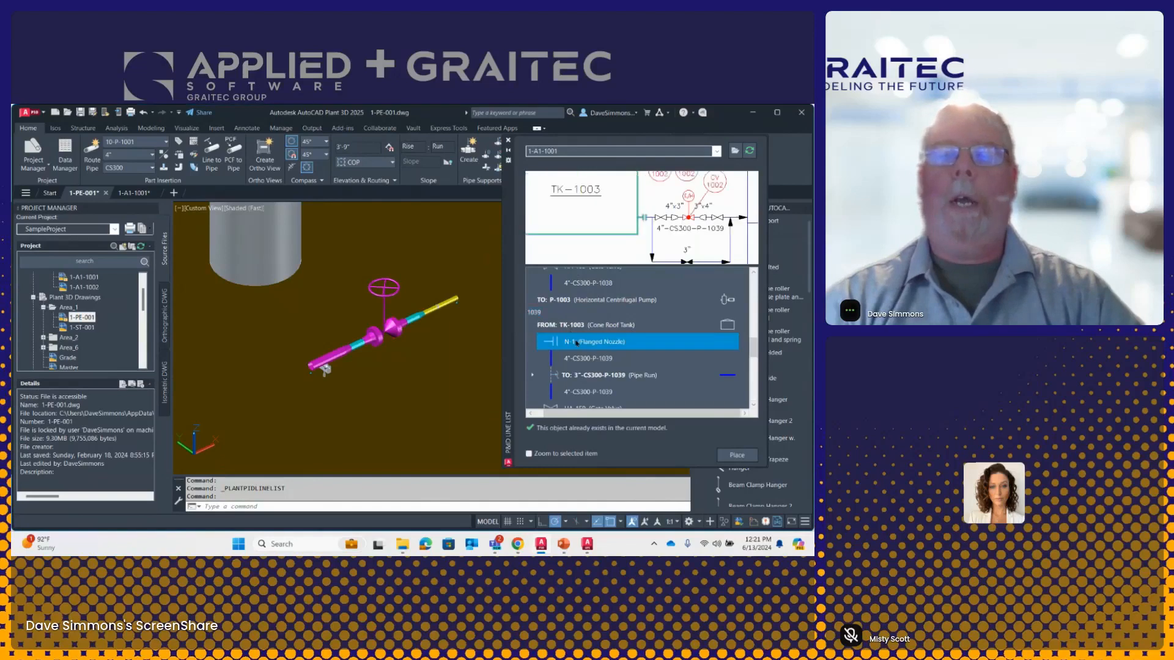
pyautogui.click(578, 360)
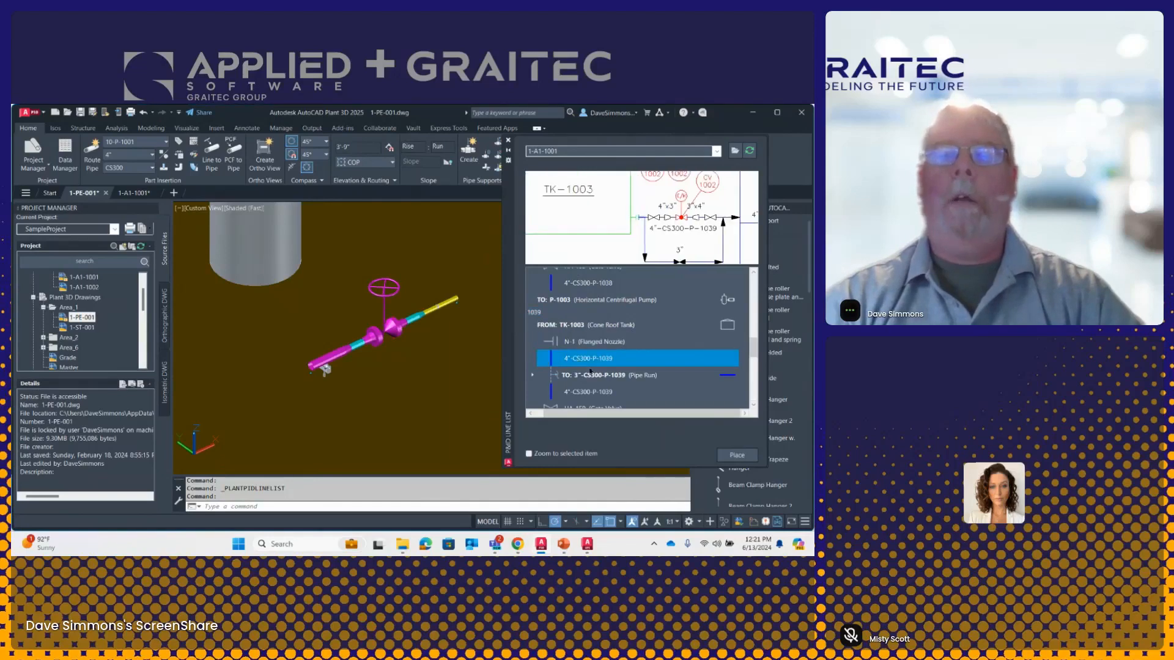
pyautogui.click(584, 376)
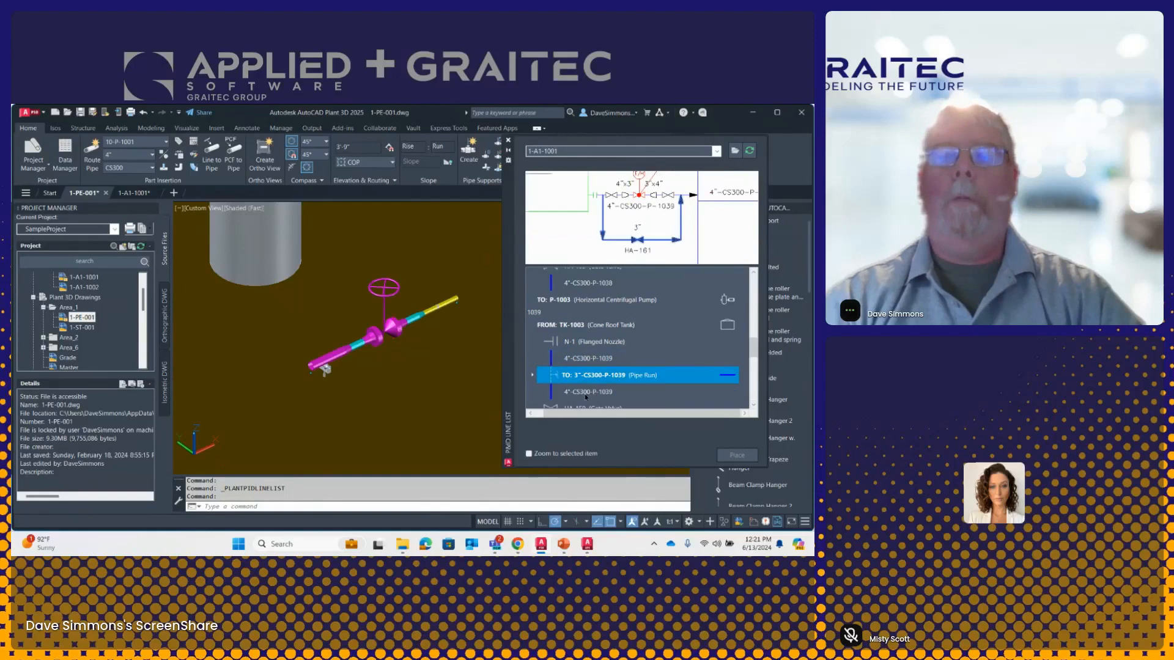
pyautogui.click(585, 392)
pyautogui.click(586, 383)
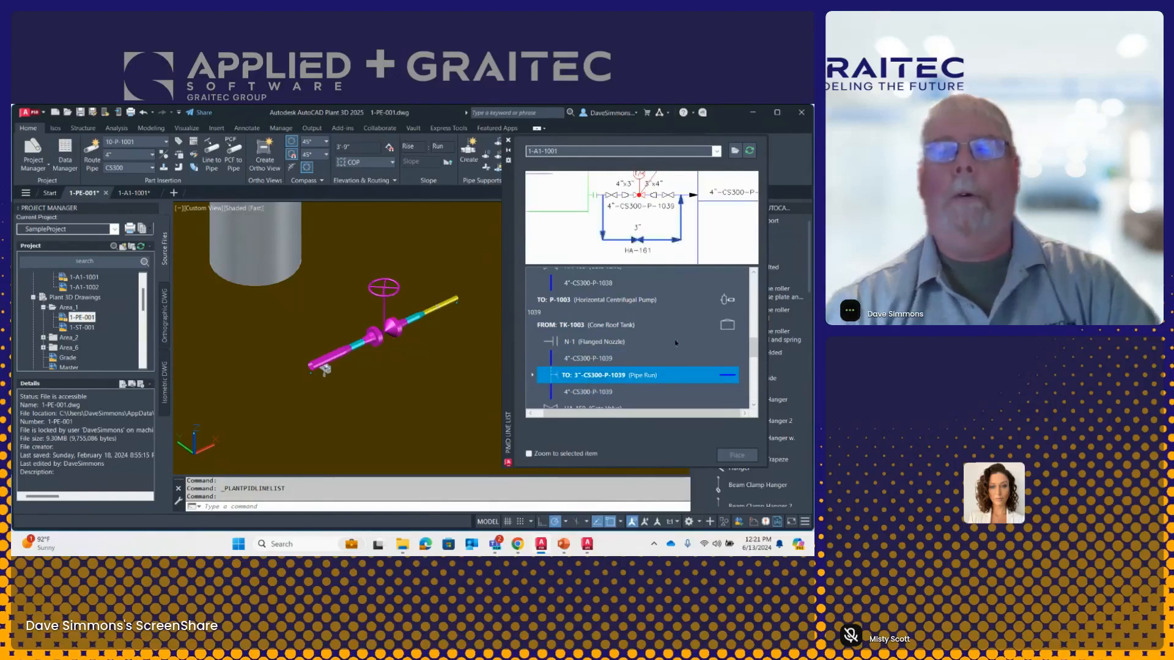
# Step: Place the first 4"-CS300-P-1039 segment after nozzle N-1 as a straight pipe below and parallel to the existing run
pyautogui.click(580, 358)
pyautogui.rightClick(579, 359)
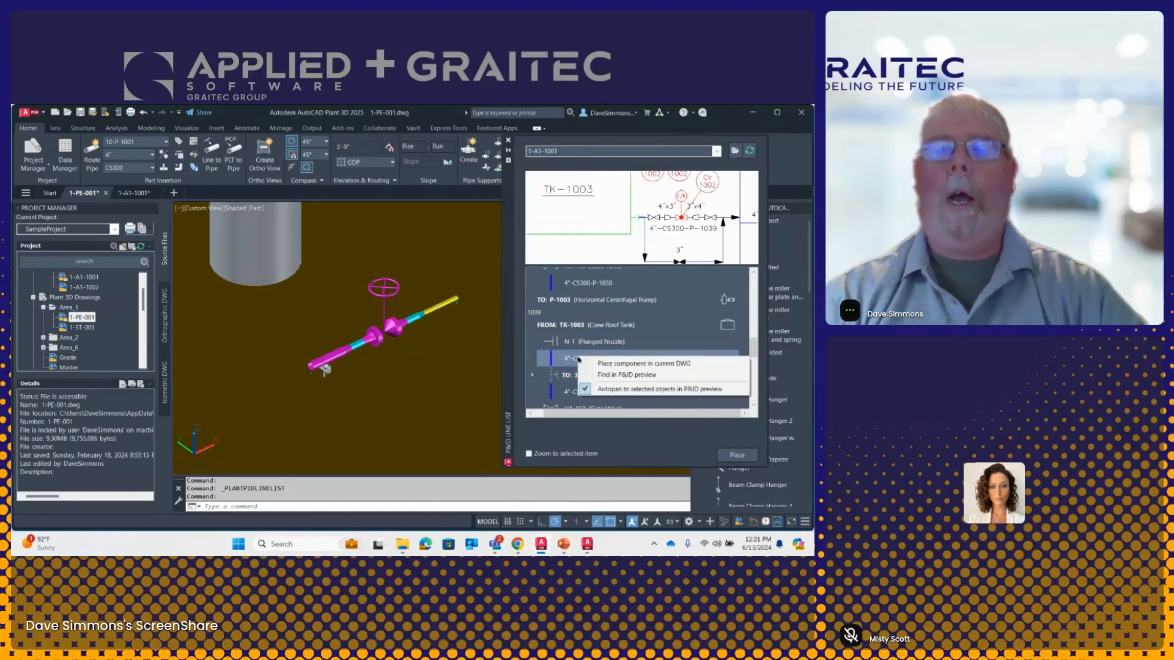
pyautogui.click(614, 365)
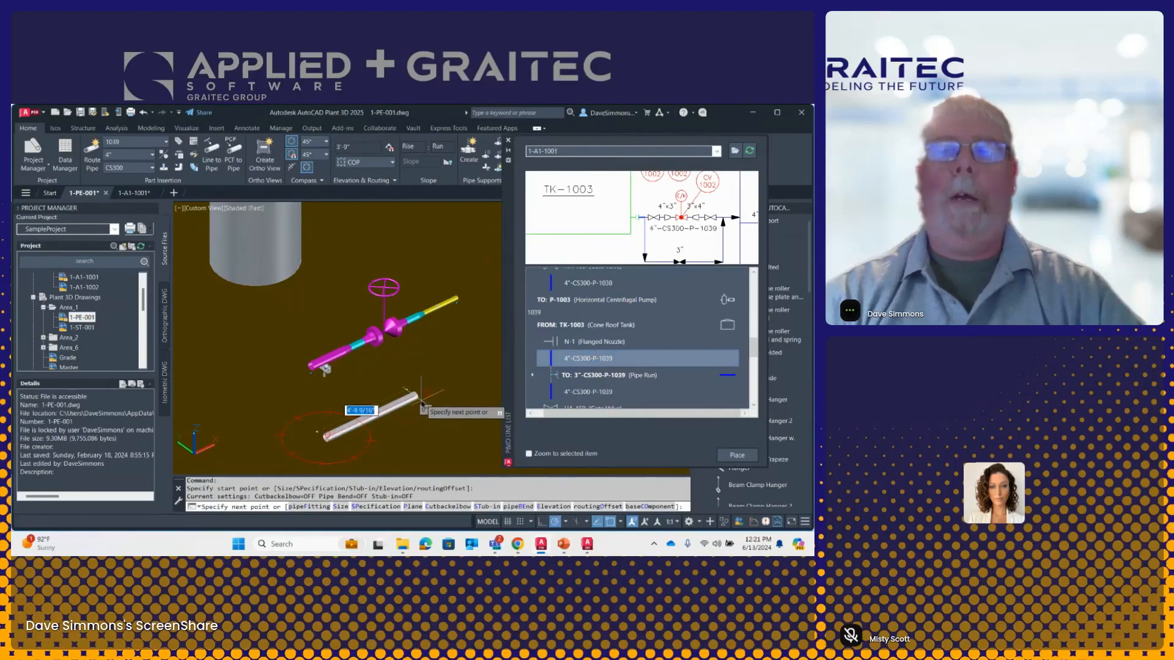
pyautogui.click(421, 402)
pyautogui.press('Return')
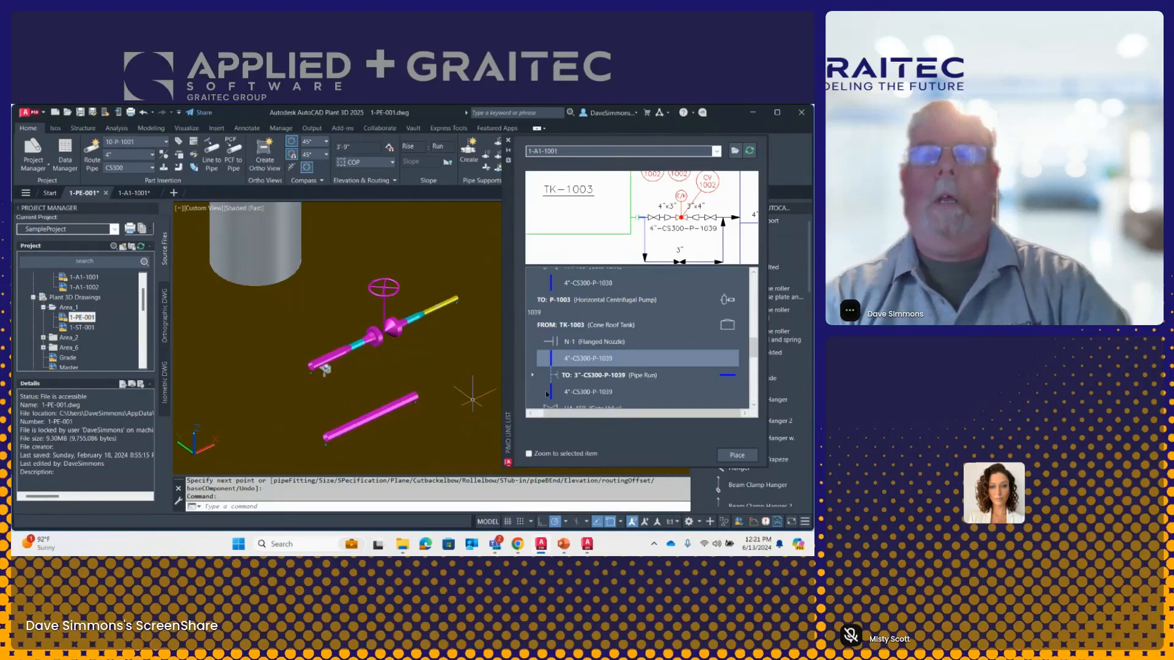
# Step: Place gate valve HA-159 from line 1039 on the open end of the lower pipe with the default rotation of 0
pyautogui.click(578, 378)
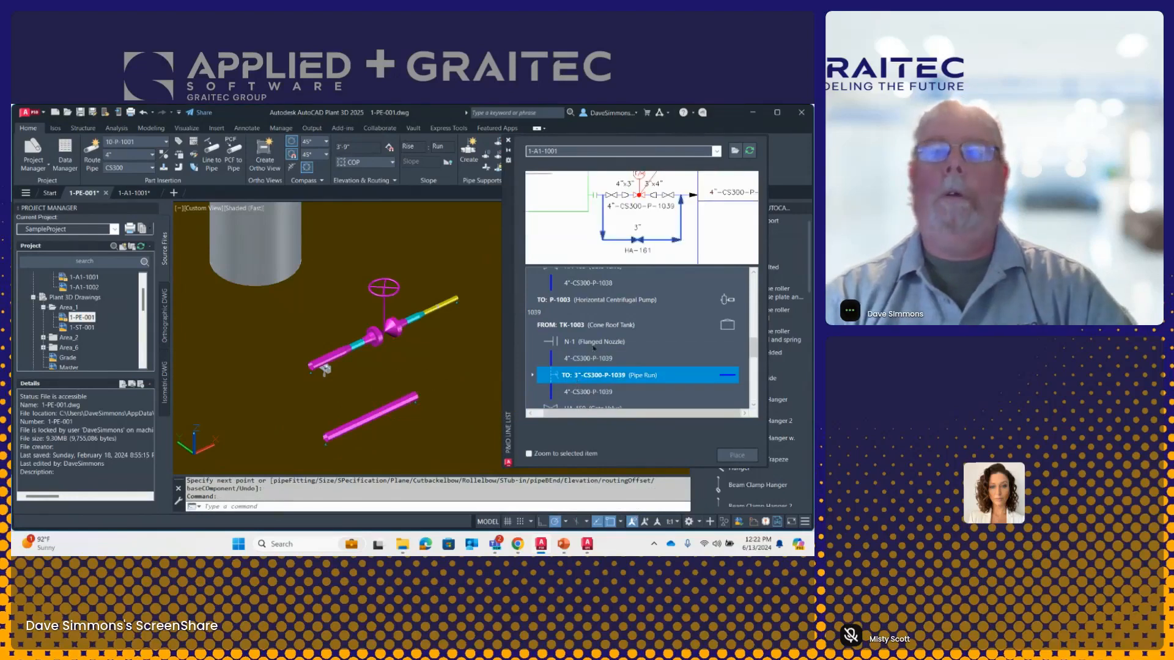
pyautogui.scroll(-1, 582, 412)
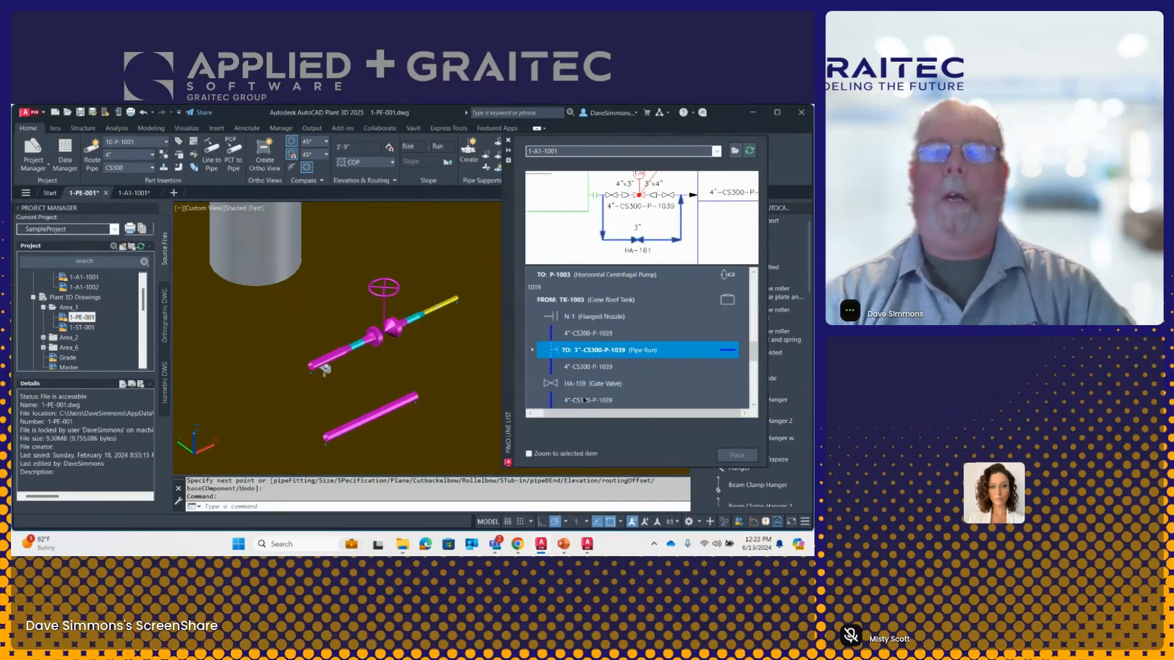
pyautogui.click(573, 384)
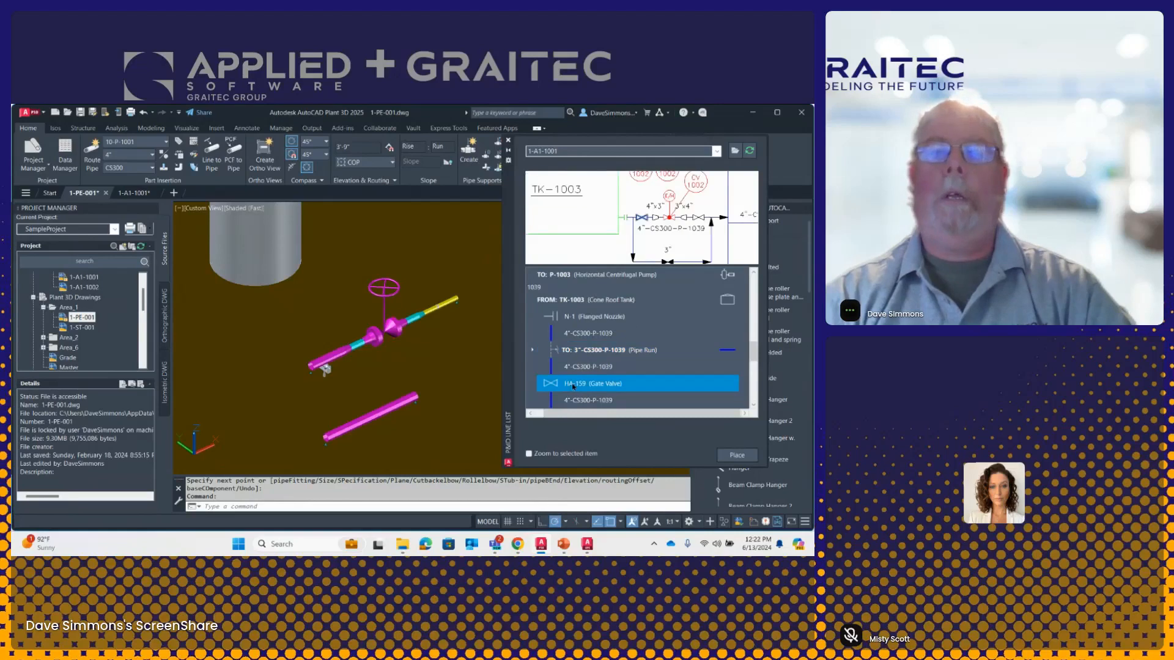
pyautogui.rightClick(574, 385)
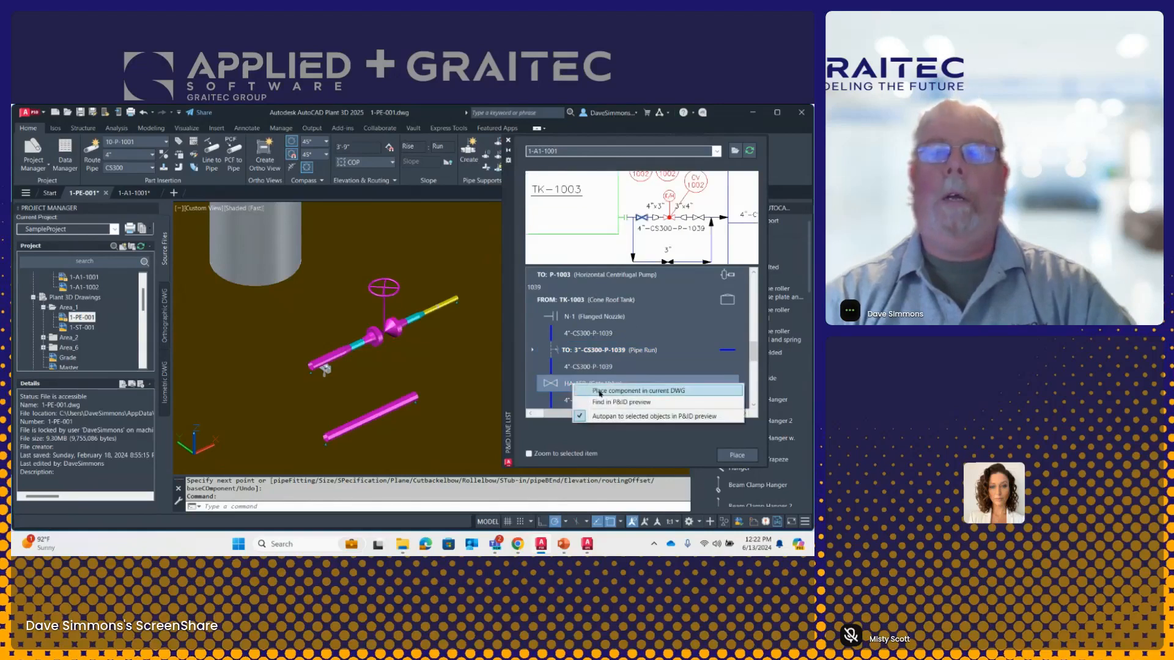
pyautogui.click(599, 392)
pyautogui.click(421, 394)
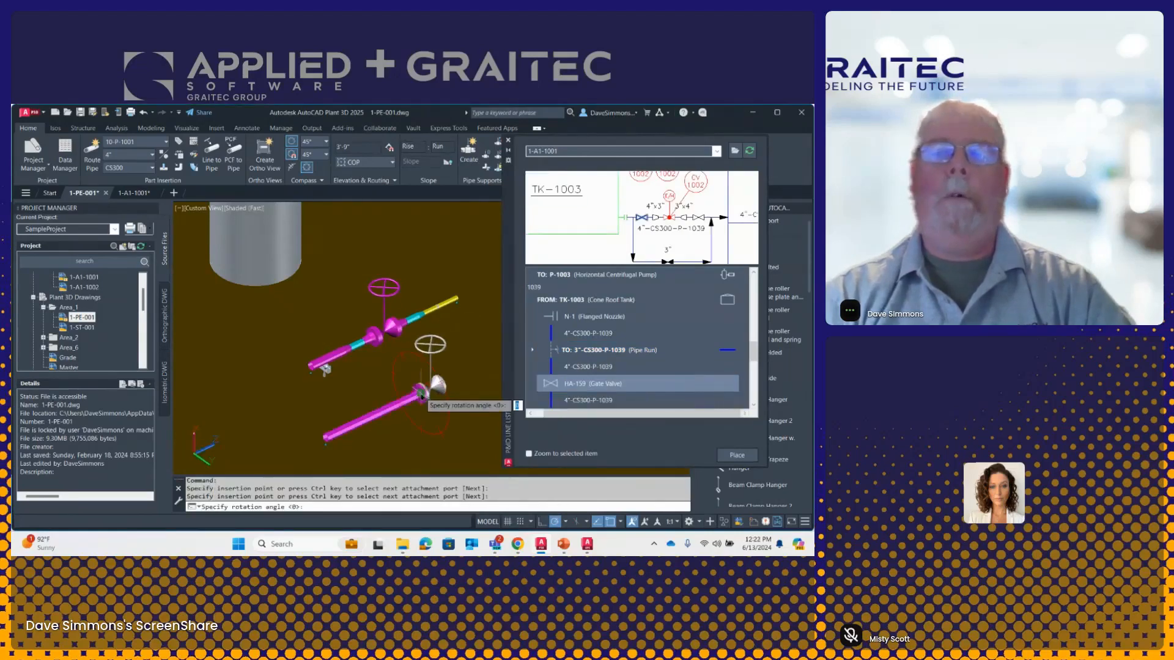
pyautogui.press('Return')
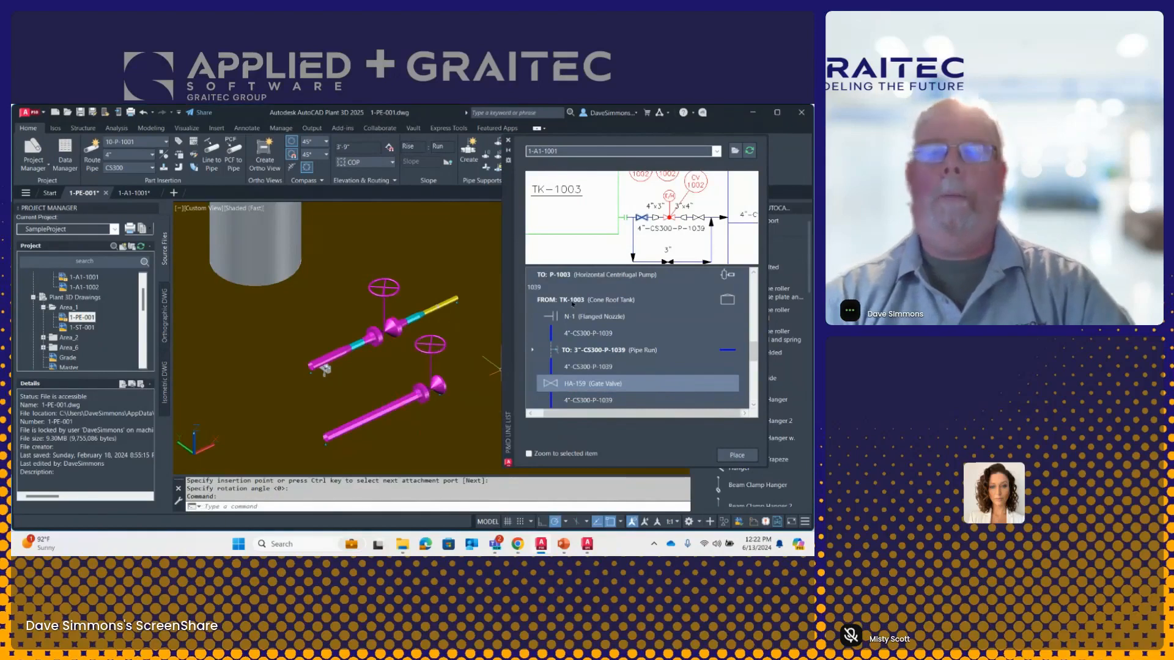
# Step: Place the 4"-CS300-P-1039 segment that follows HA-159 as a short straight pipe from the valve's open end
pyautogui.click(573, 401)
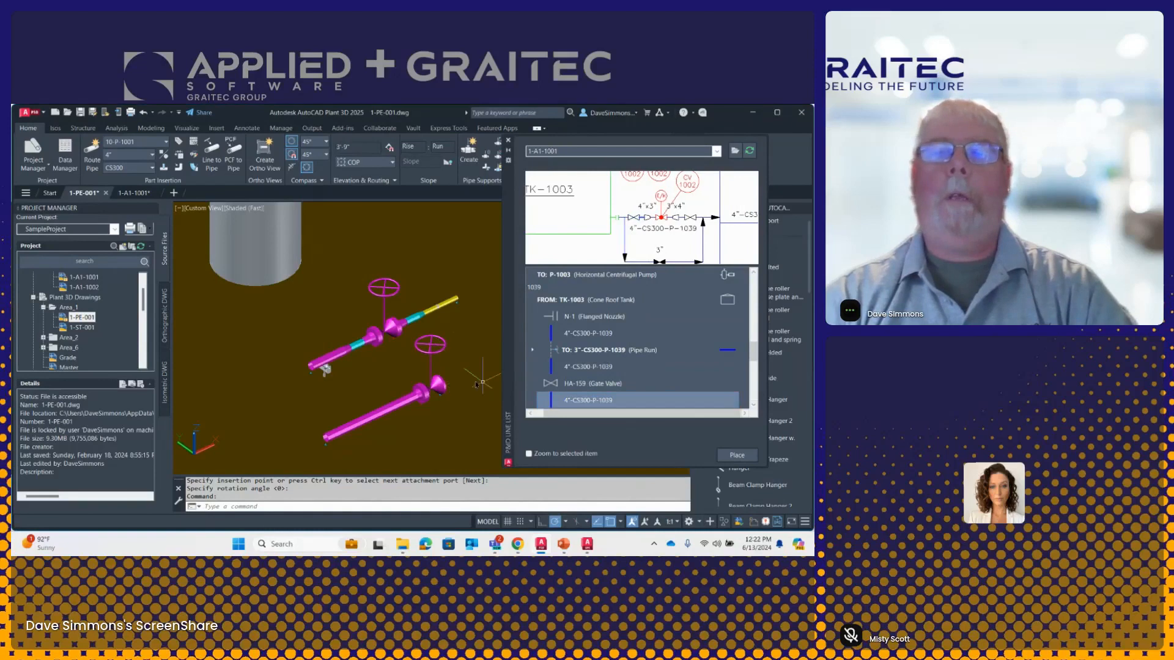
pyautogui.rightClick(574, 402)
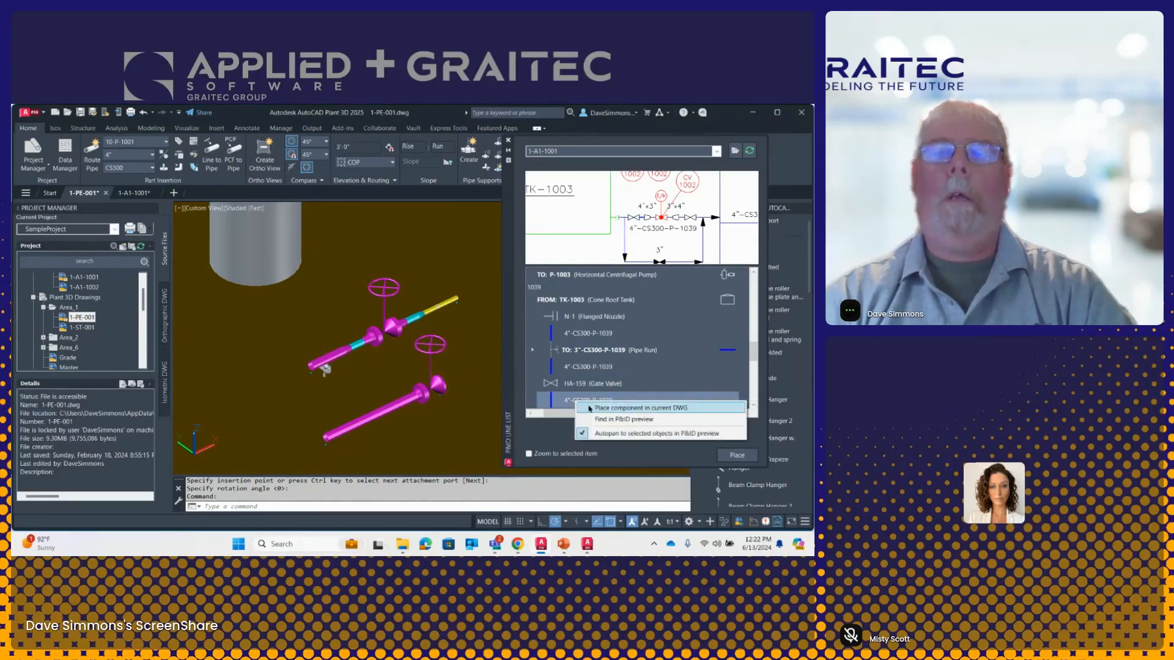
pyautogui.click(602, 407)
pyautogui.click(441, 383)
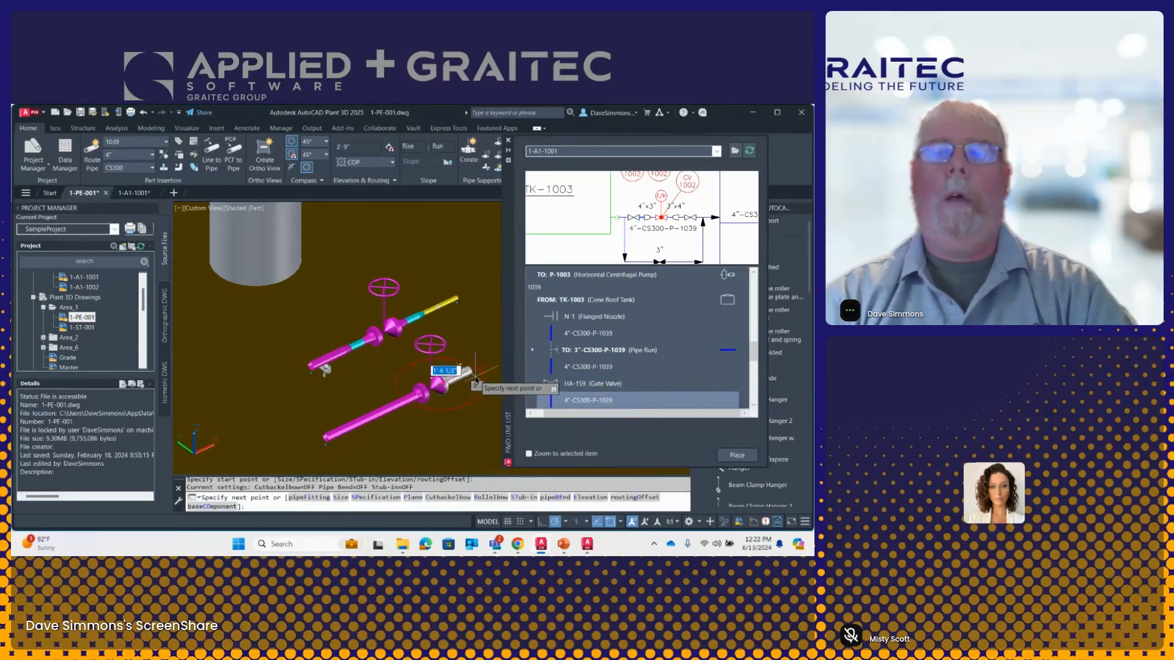
pyautogui.press('Return')
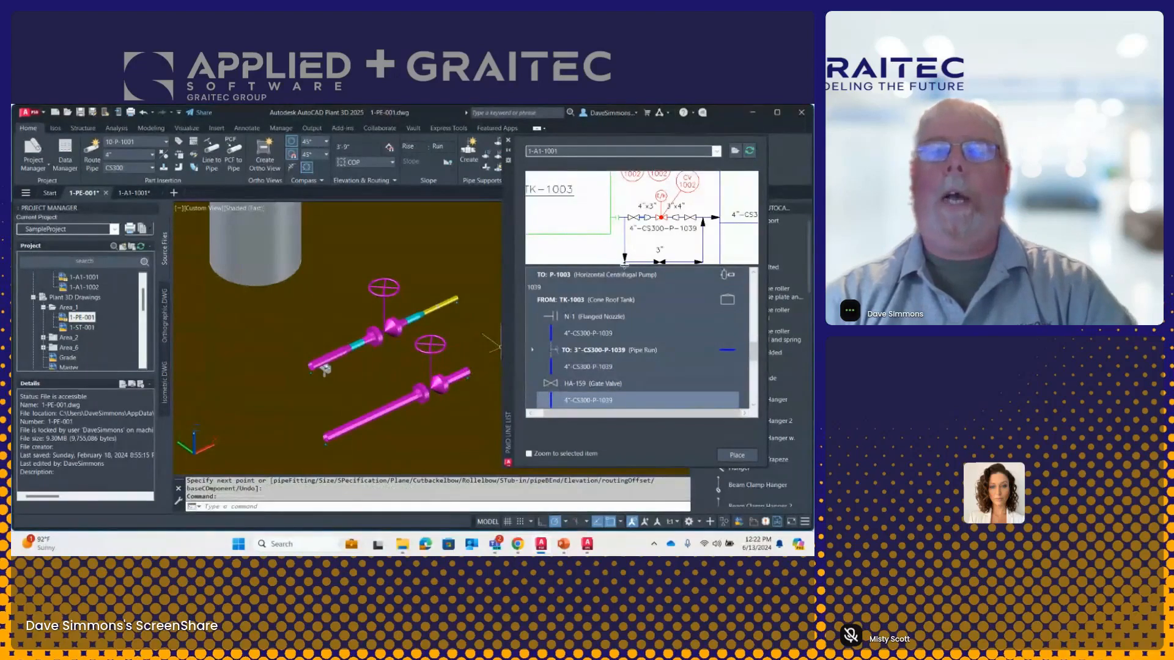
# Step: Place the 4"x3" concentric reducer from line 1039 at the end of the short pipe with the default rotation of 0
pyautogui.scroll(-1, 590, 387)
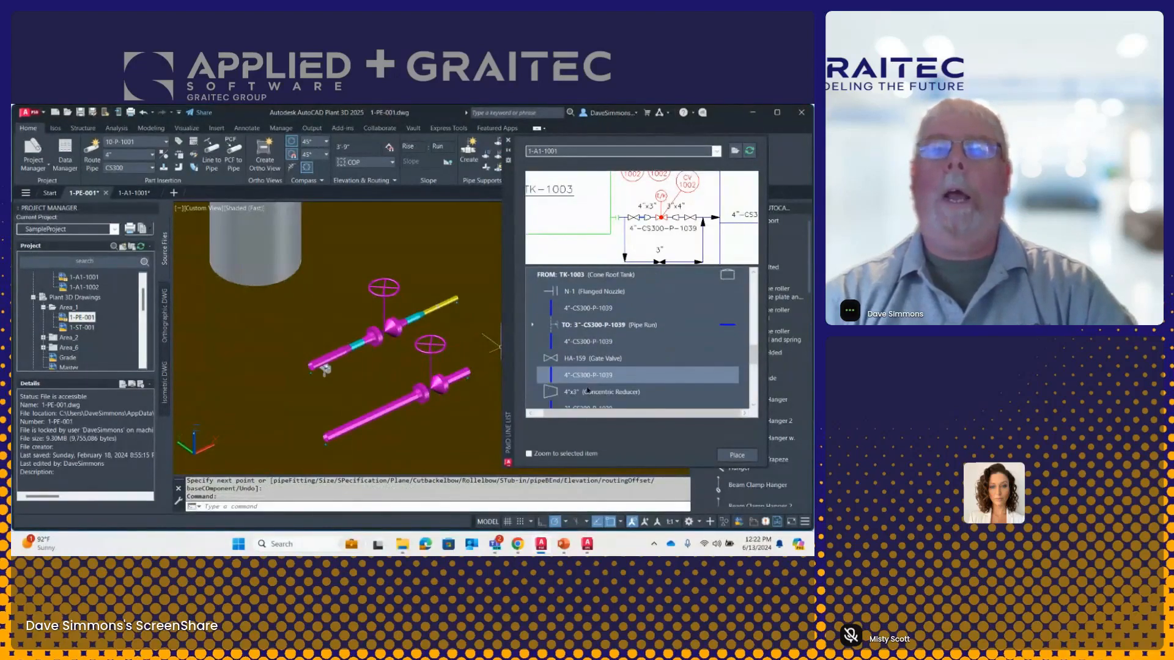
pyautogui.click(587, 392)
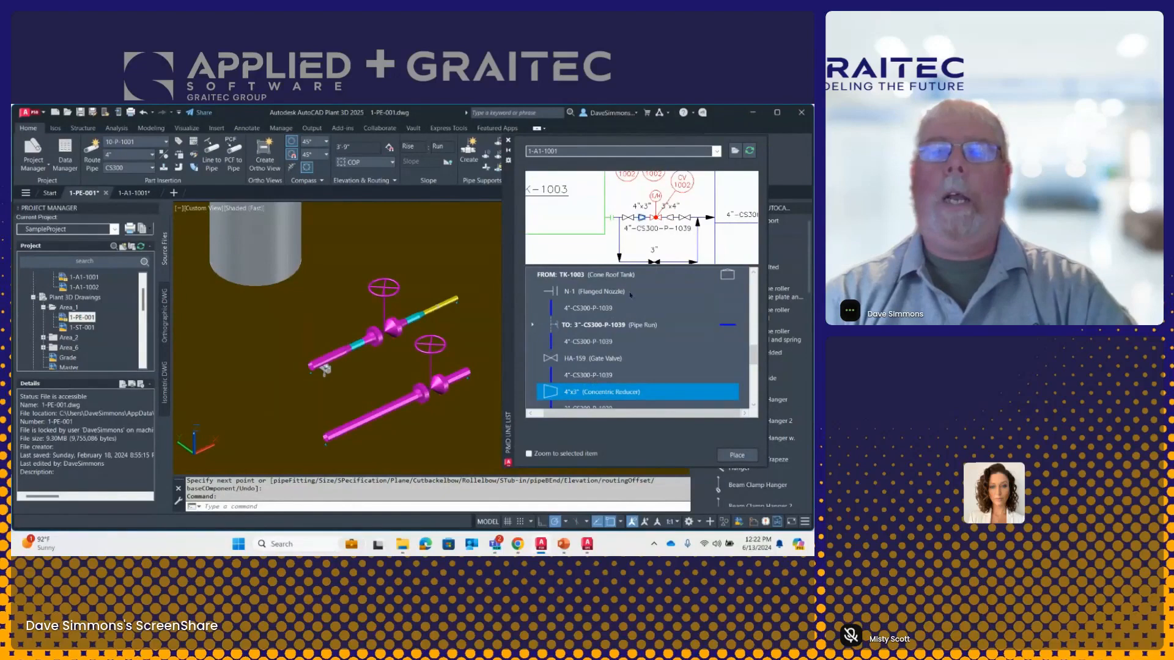
pyautogui.rightClick(599, 392)
pyautogui.click(632, 393)
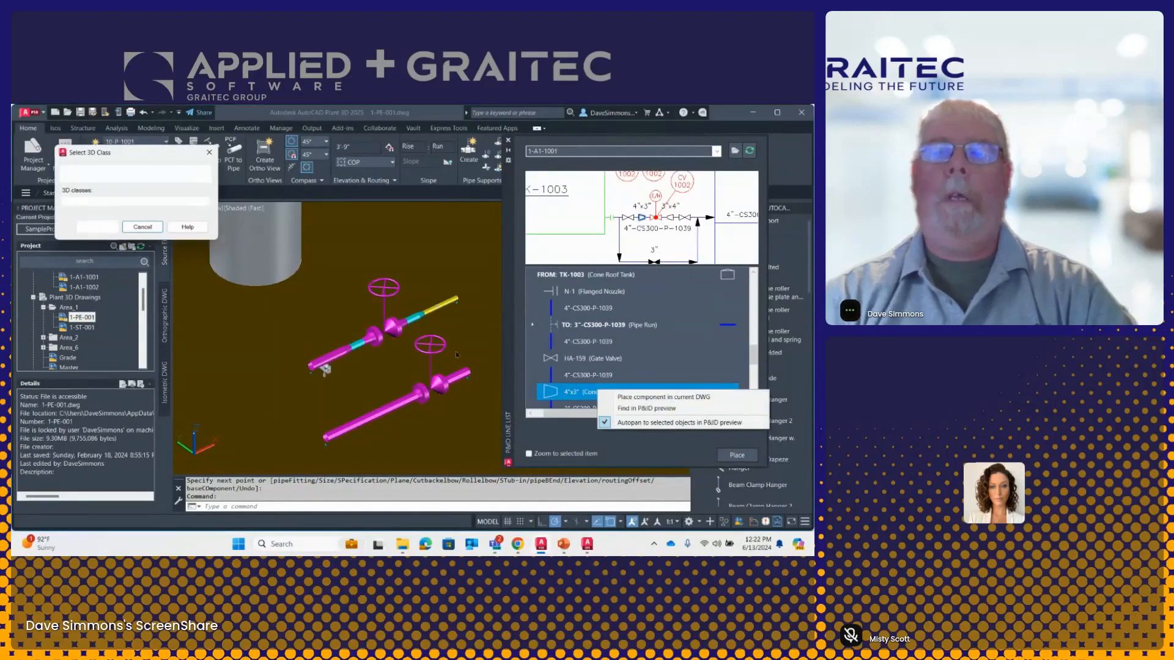
pyautogui.click(98, 226)
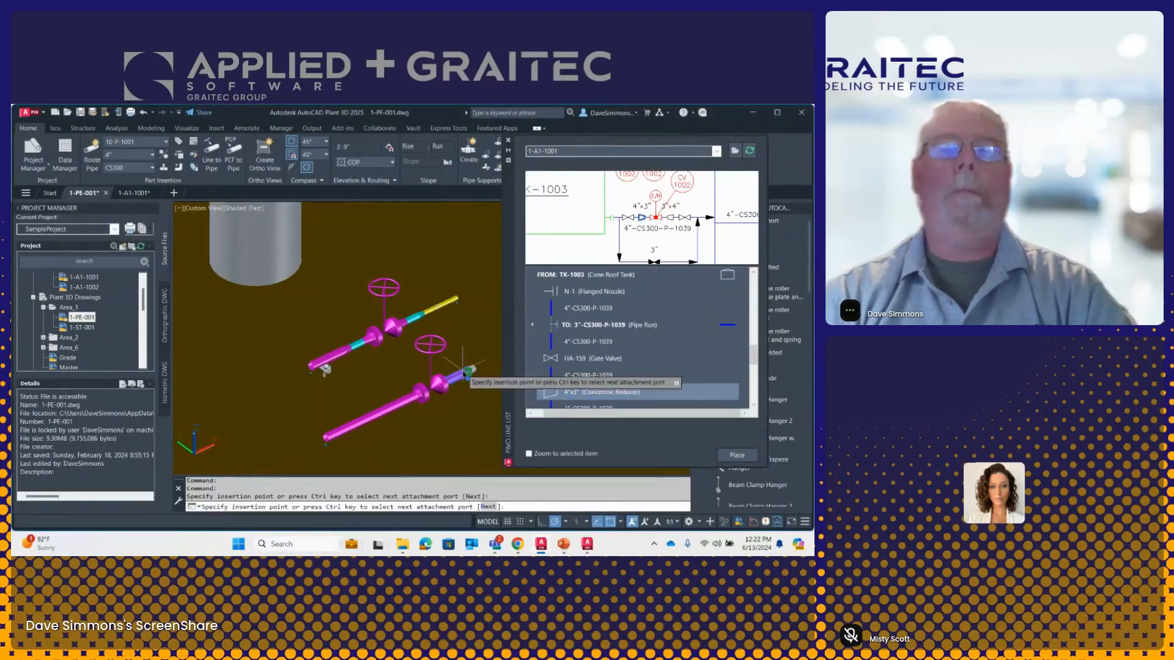
pyautogui.click(378, 383)
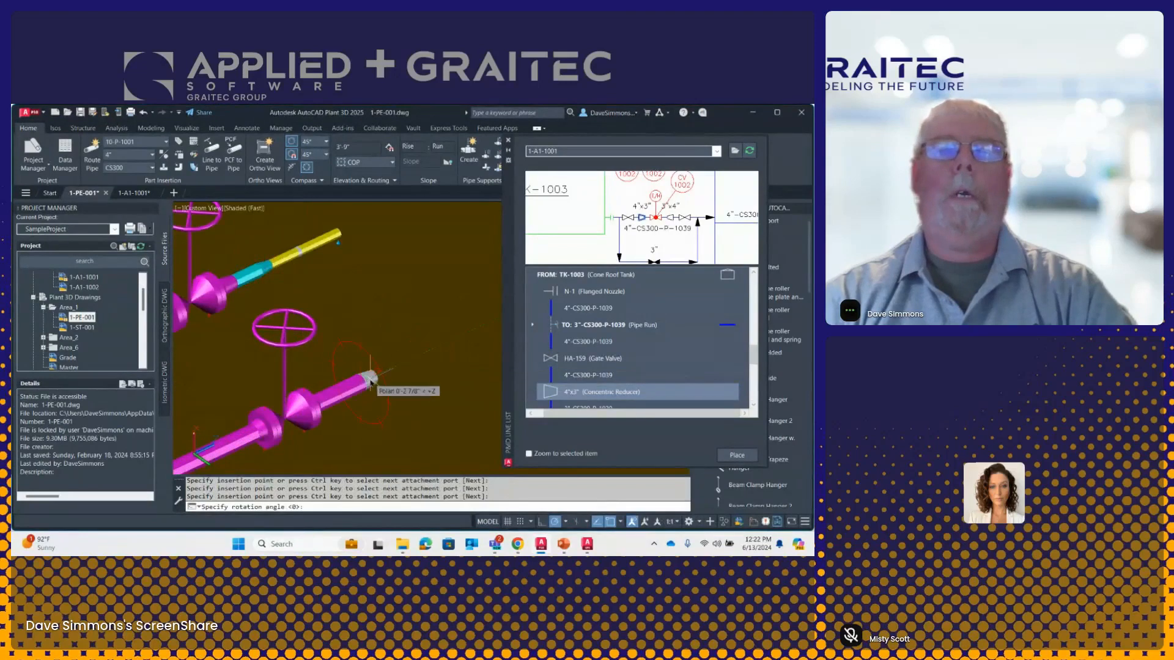
pyautogui.press('Return')
# Step: Place the 3"-CS300-P-1039 segment as a straight pipe continuing from the small end of the reducer
pyautogui.scroll(-1, 612, 367)
pyautogui.click(578, 385)
pyautogui.rightClick(578, 387)
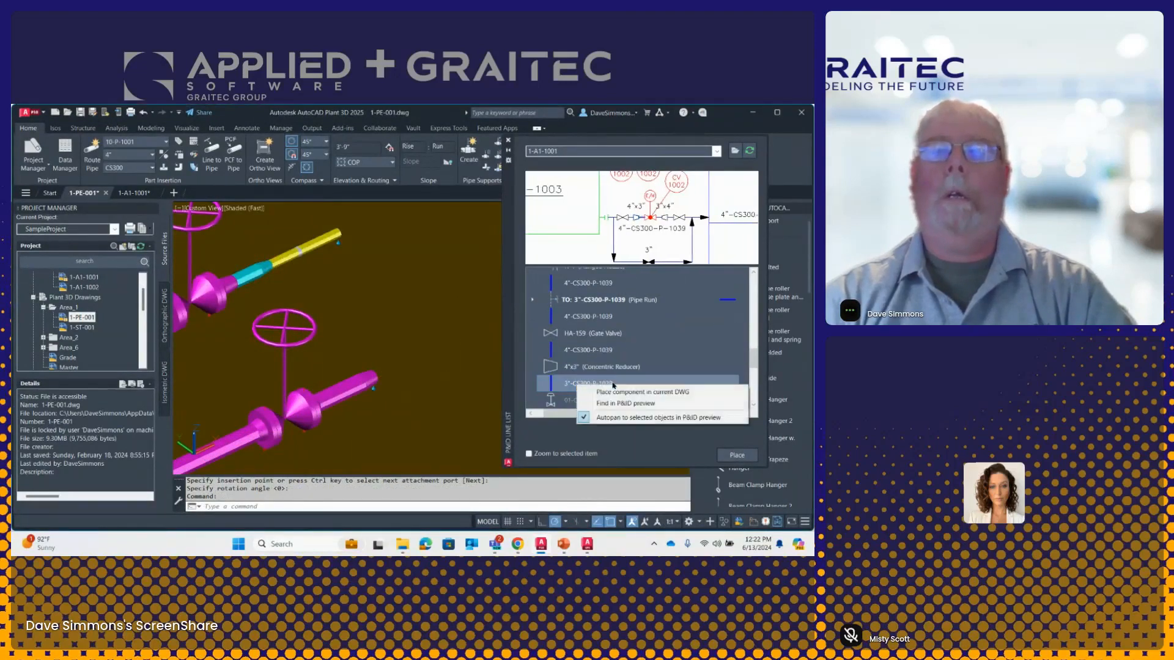
pyautogui.click(596, 388)
pyautogui.click(379, 377)
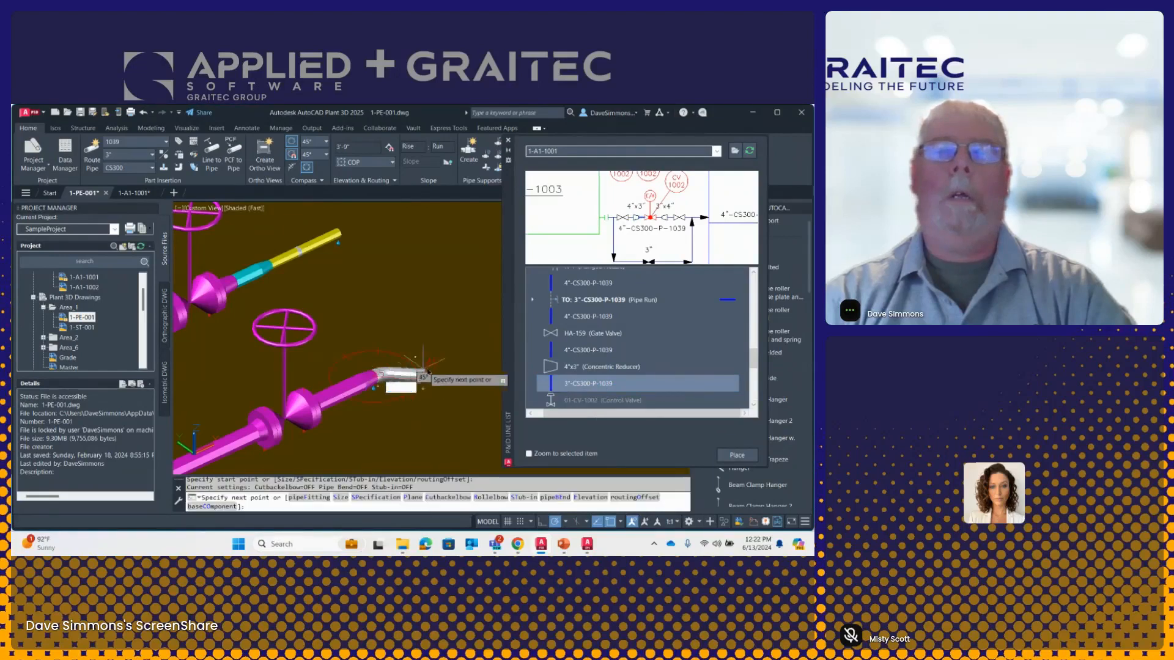
pyautogui.click(431, 350)
pyautogui.press('Return')
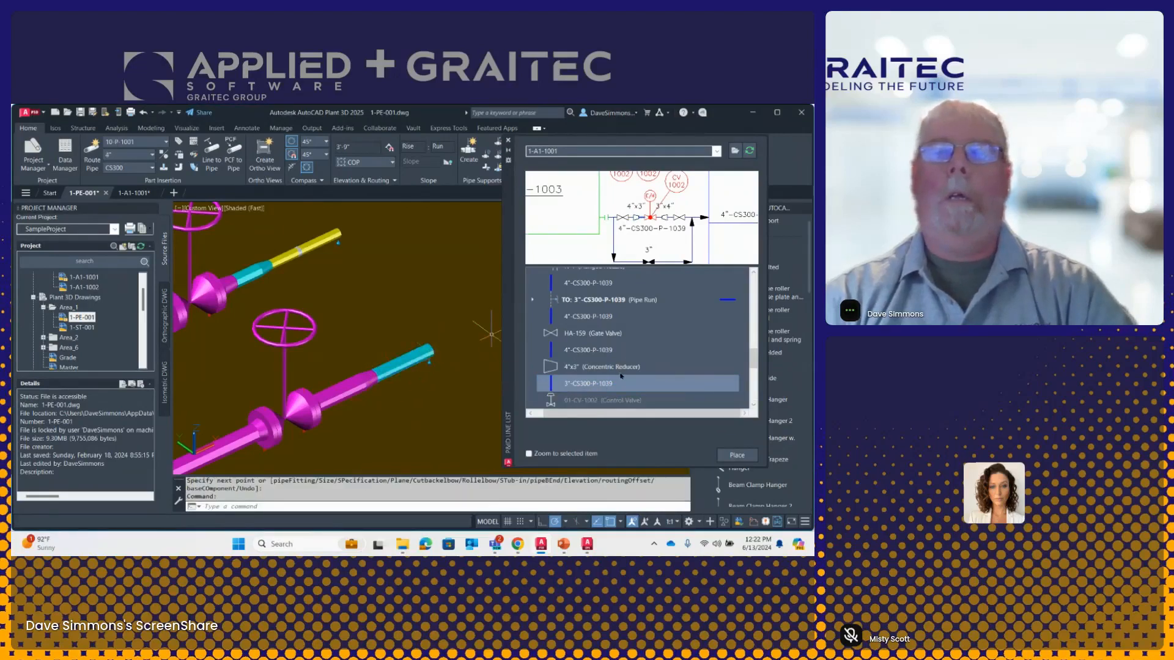
# Step: Try to place the unmapped control valve 01-CV-1002 from line 1039 in the model, dismissing the custom parts builder without inserting a part
pyautogui.scroll(-1, 611, 342)
pyautogui.click(588, 375)
pyautogui.rightClick(589, 376)
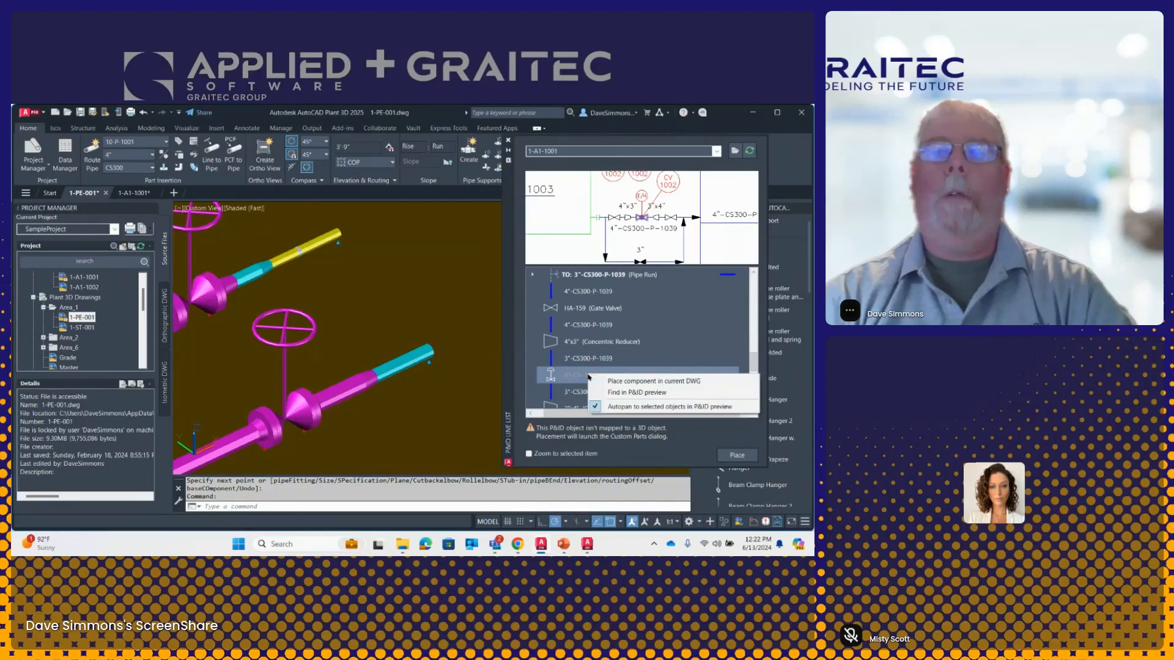
pyautogui.click(630, 381)
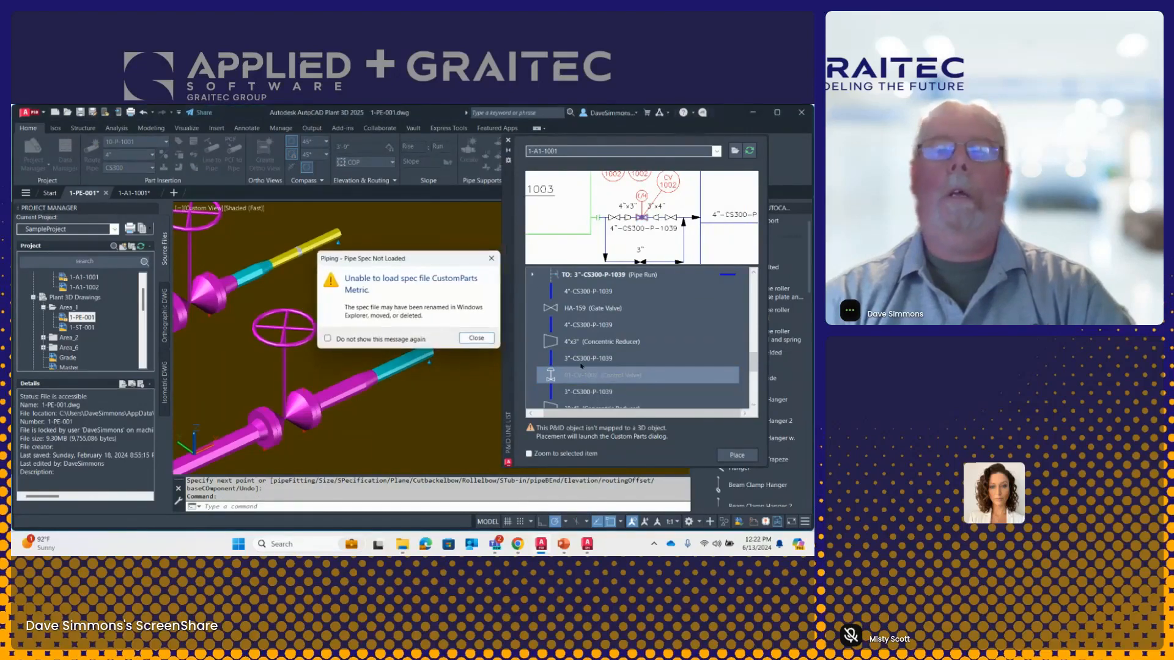
pyautogui.click(474, 339)
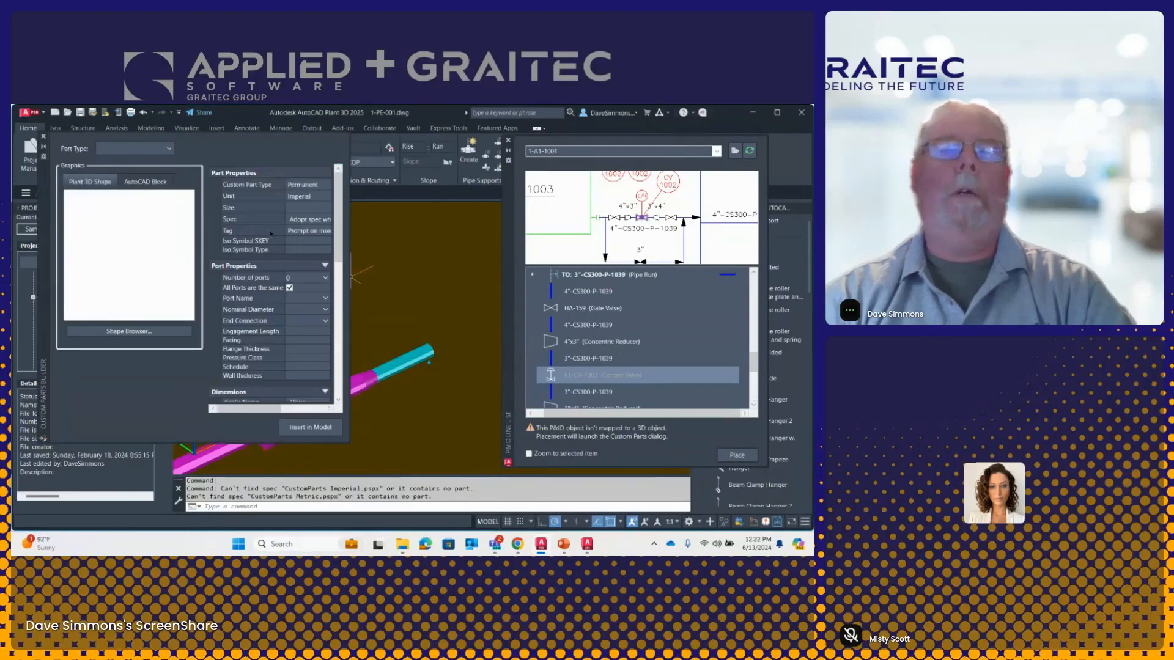
pyautogui.click(43, 136)
# Step: Select the 4"-CS300-P-1039 segments before and after the control valve in the line list to locate them in the P&ID preview
pyautogui.scroll(-2, 391, 335)
pyautogui.moveTo(391, 335); pyautogui.dragTo(402, 252, button='middle')
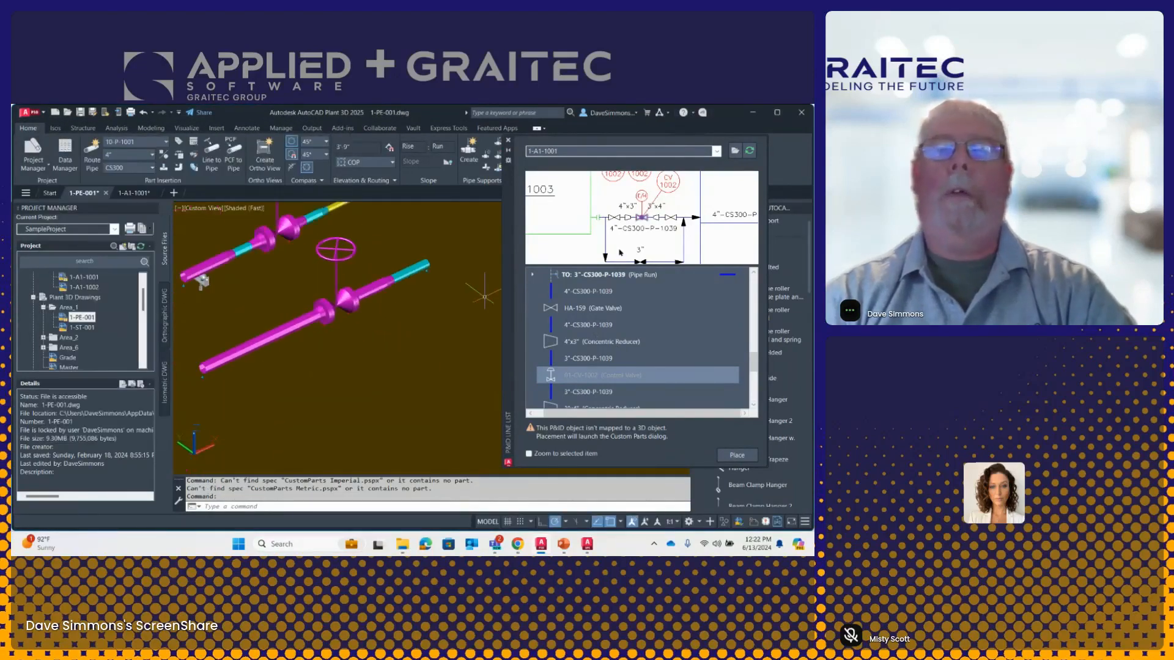
pyautogui.scroll(1, 593, 333)
pyautogui.click(575, 318)
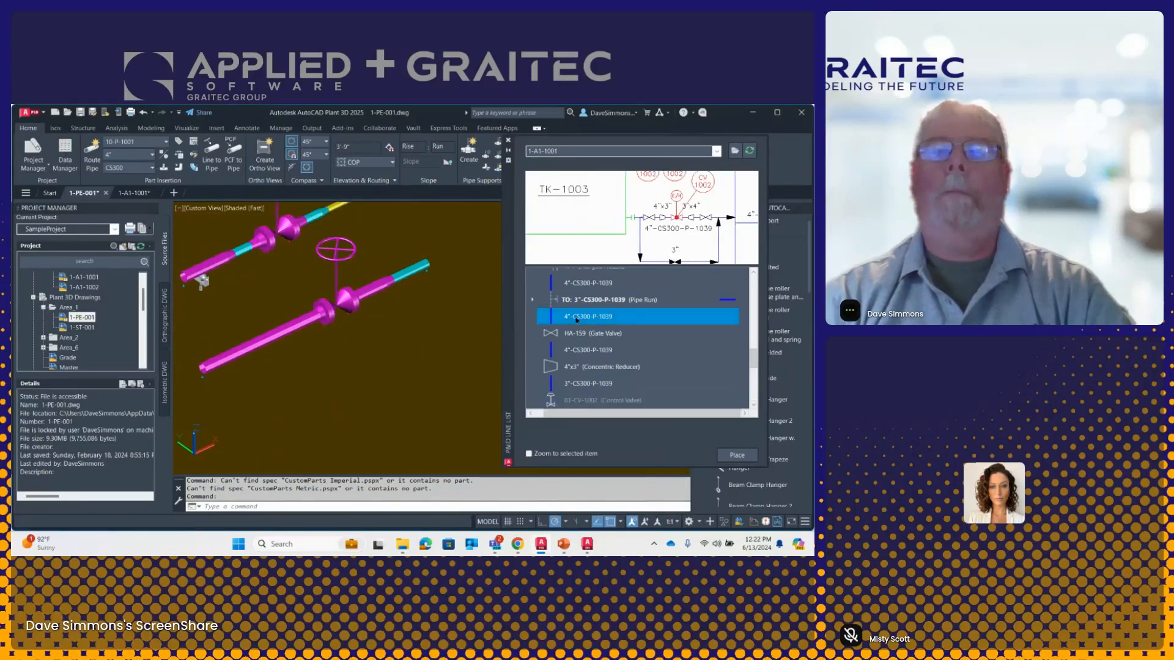
pyautogui.click(578, 351)
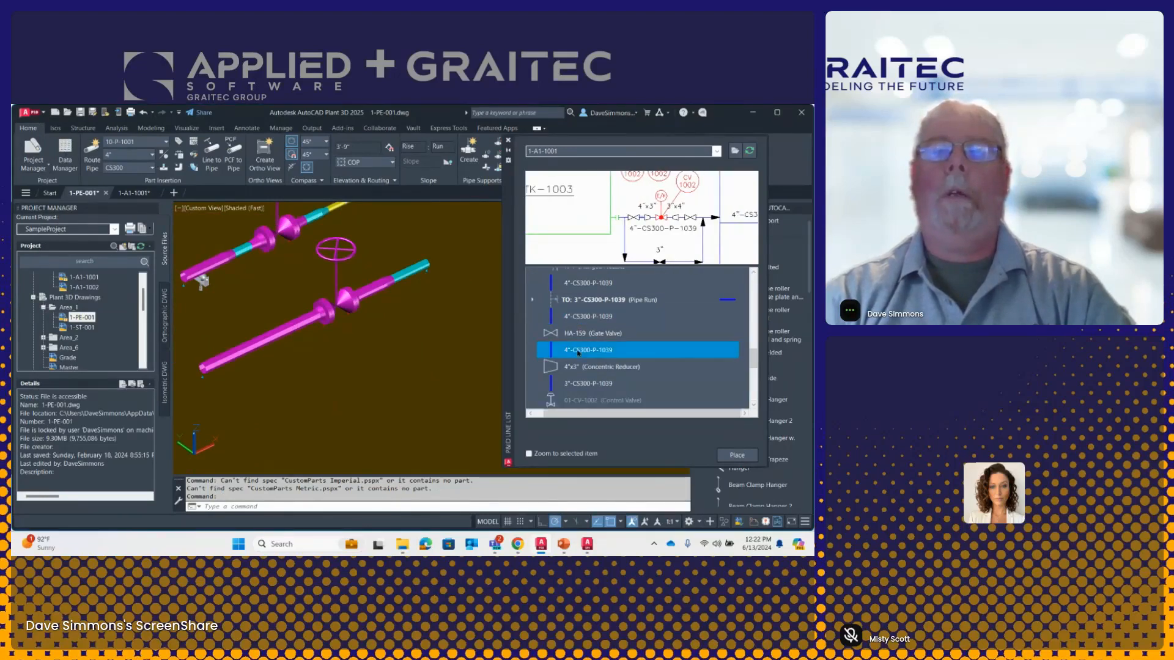
pyautogui.scroll(2, 584, 344)
pyautogui.click(585, 308)
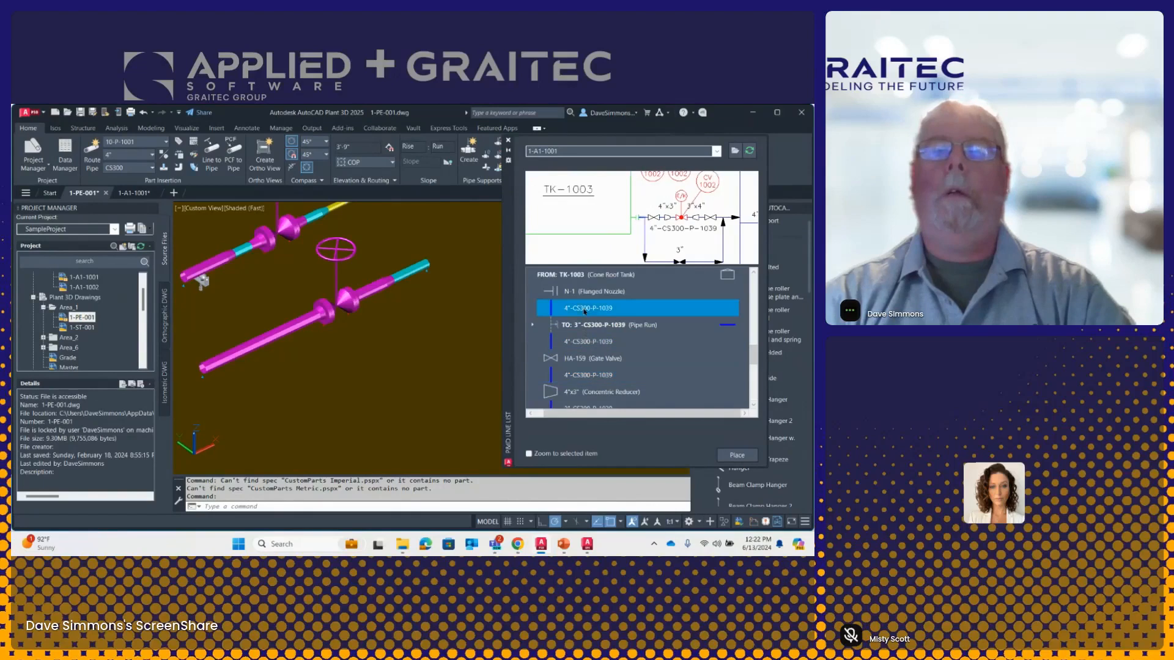
pyautogui.scroll(-1, 587, 318)
pyautogui.scroll(-3, 580, 342)
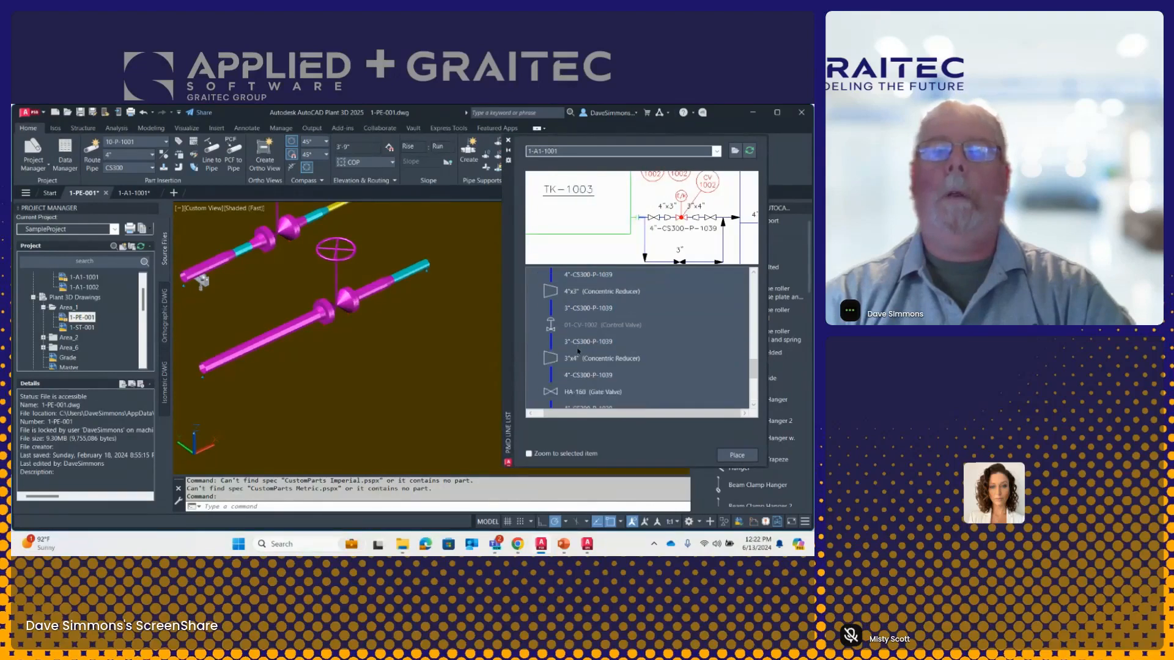
pyautogui.click(579, 383)
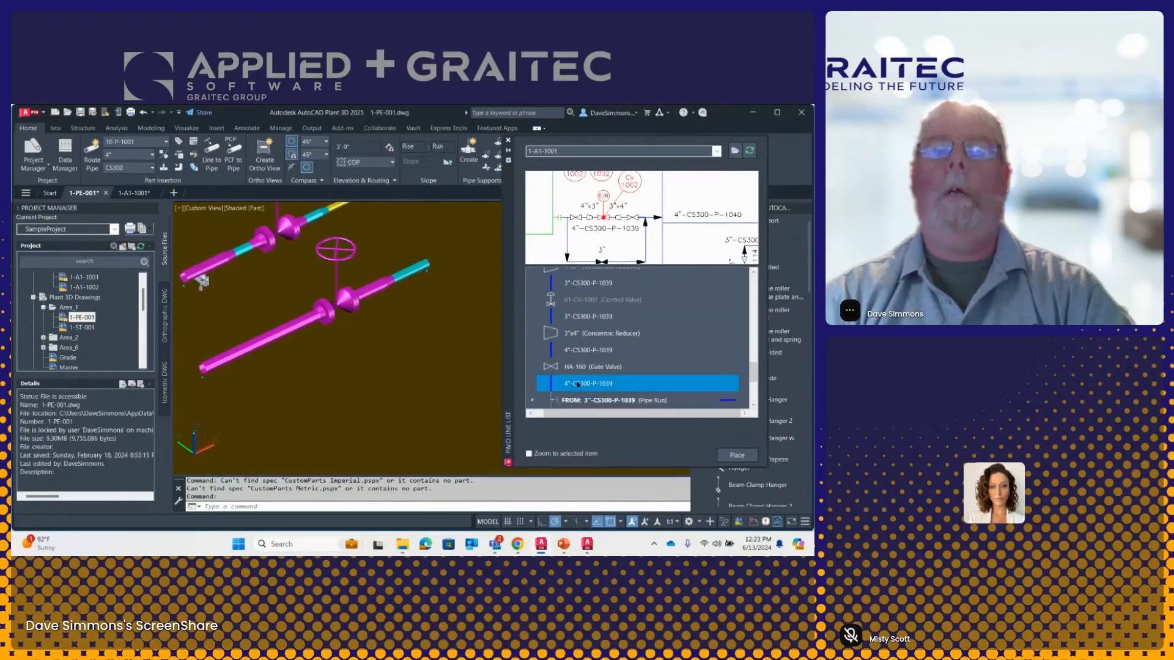
# Step: Examine the P&ID preview around TK-1003, the 3"-CS300-P-1039 segment after the control valve and the 3" branch entry in the line list
pyautogui.scroll(-2, 415, 321)
pyautogui.scroll(1, 415, 320)
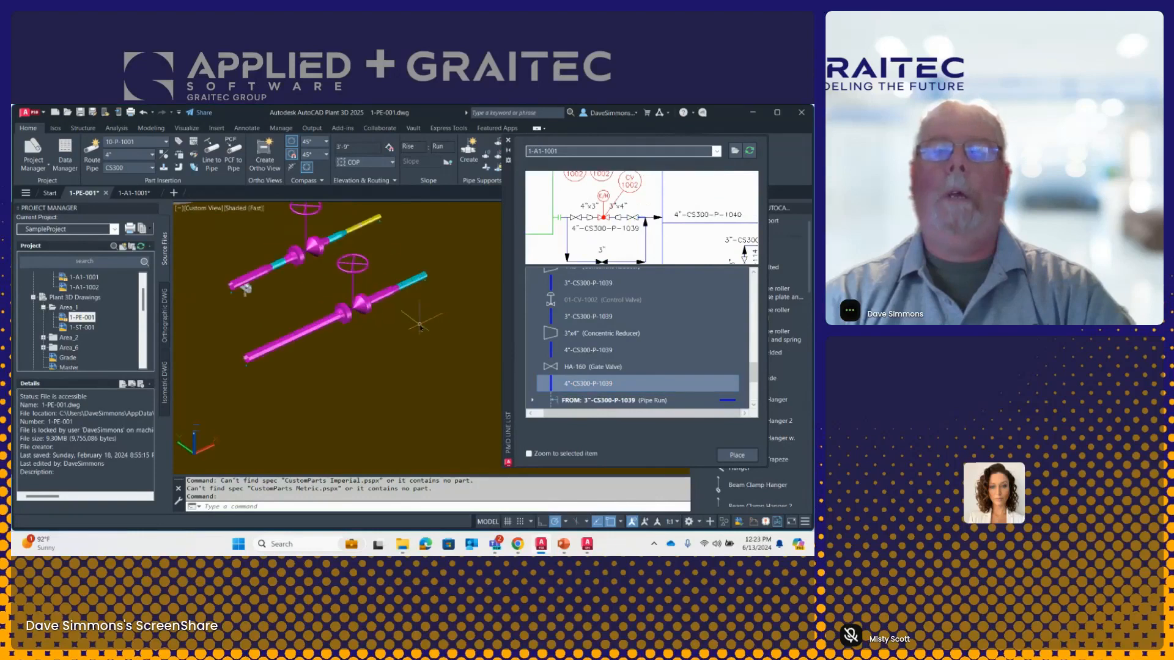
pyautogui.scroll(-3, 601, 253)
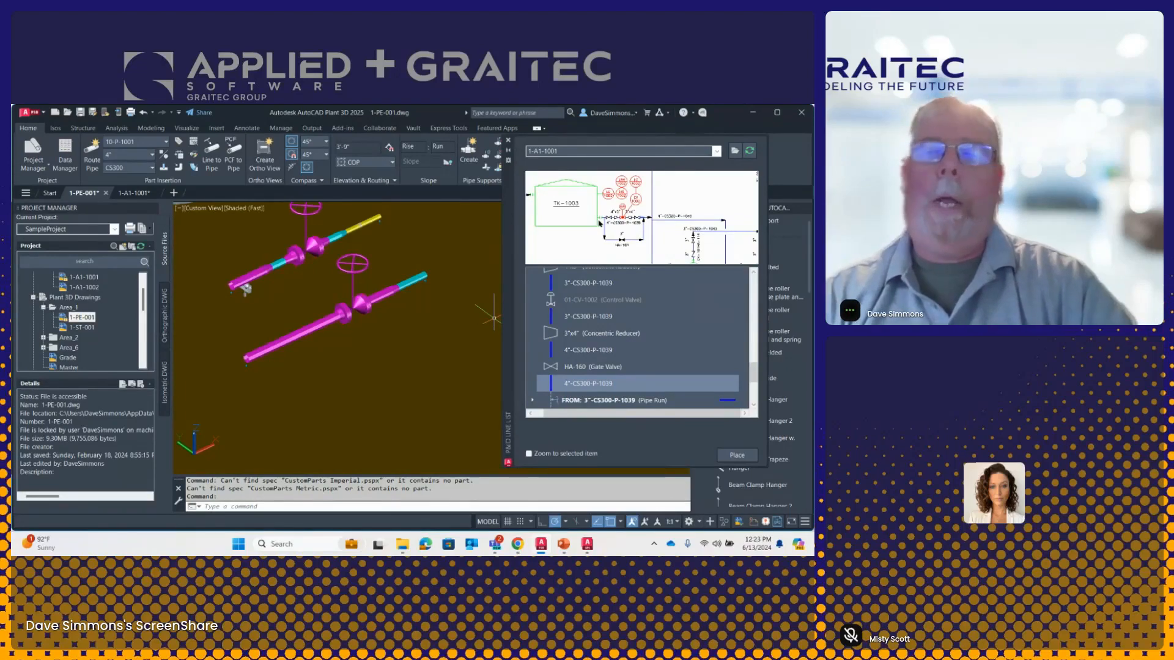
pyautogui.scroll(4, 601, 224)
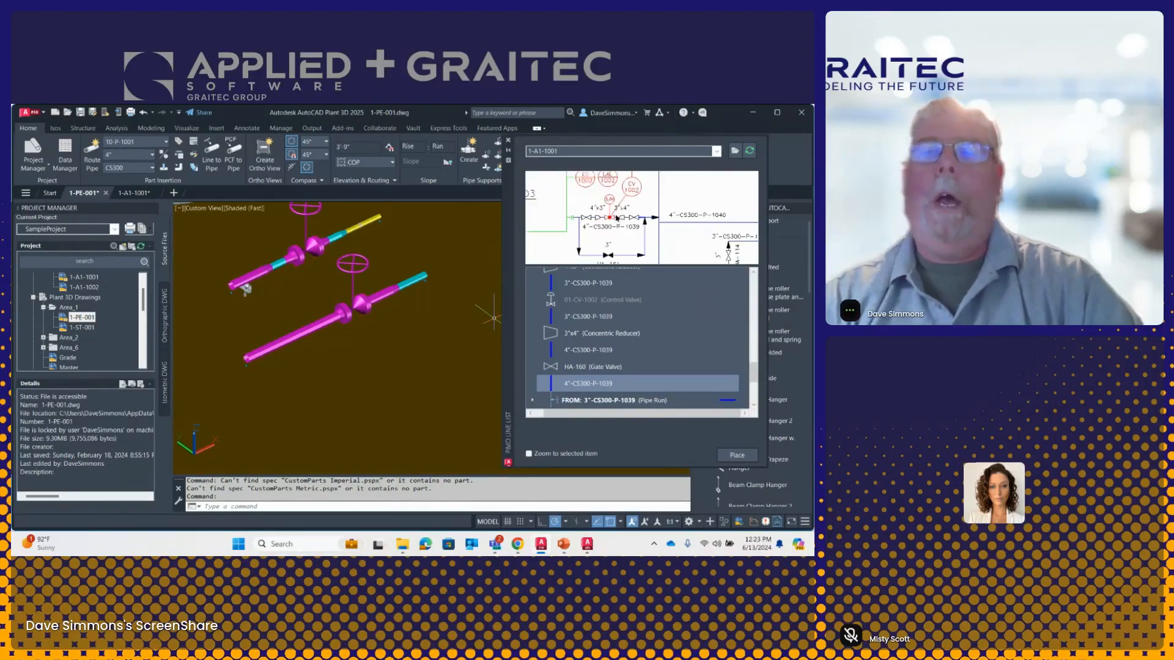
pyautogui.scroll(-4, 605, 219)
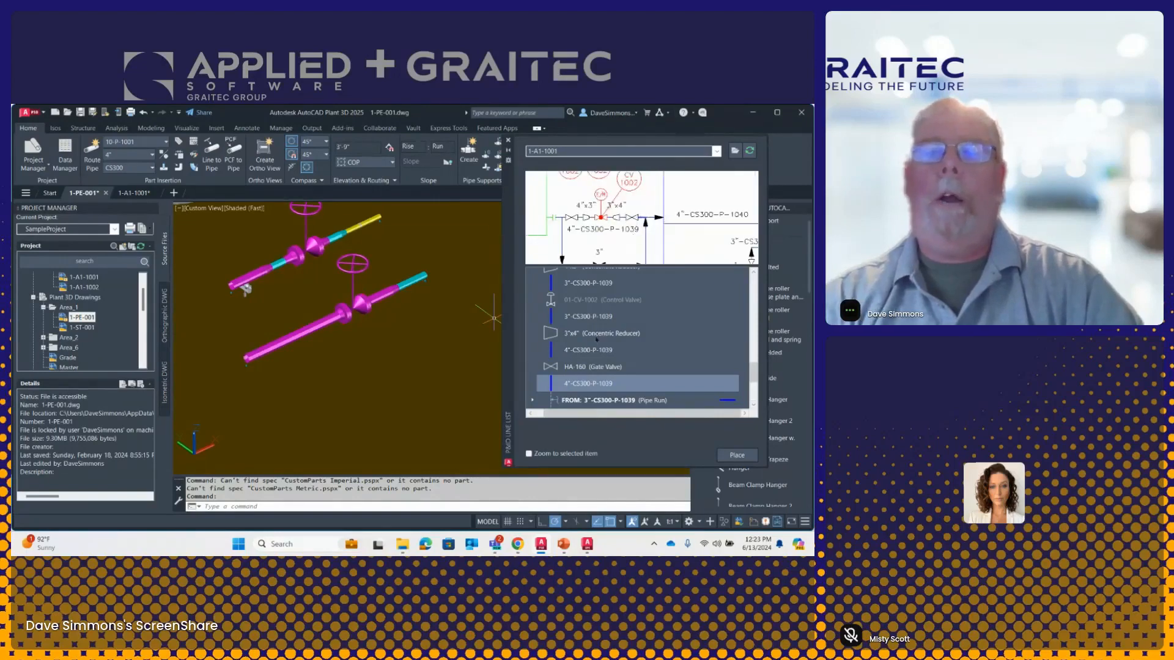
pyautogui.click(577, 315)
pyautogui.scroll(2, 577, 313)
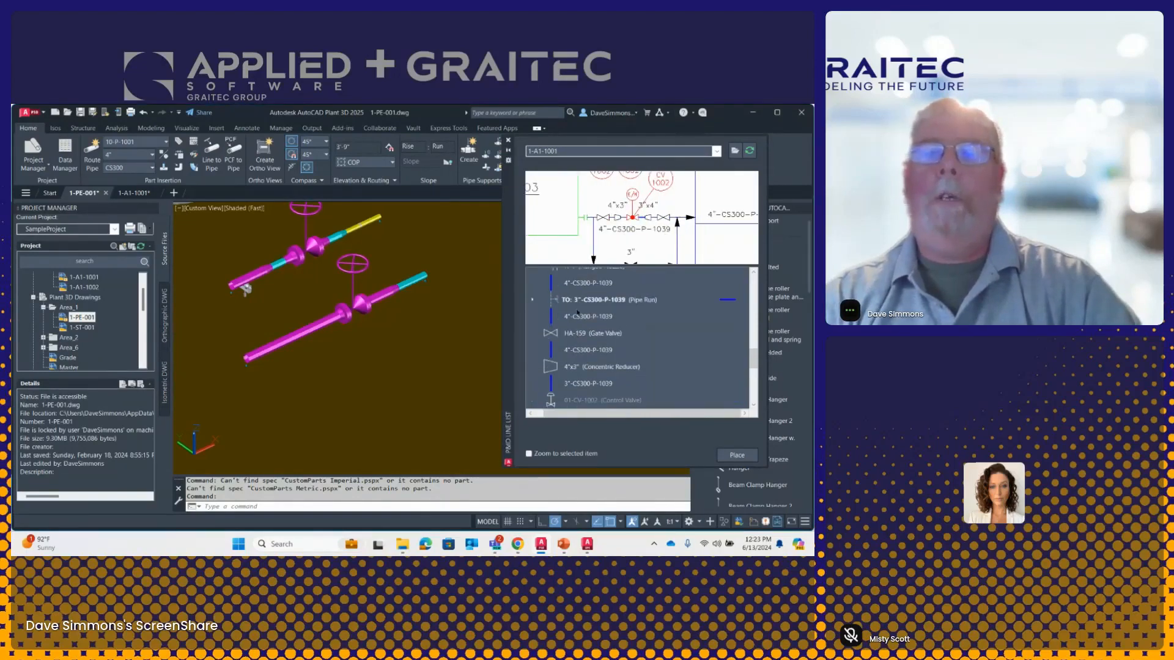
pyautogui.click(532, 300)
pyautogui.click(532, 301)
pyautogui.scroll(-1, 561, 316)
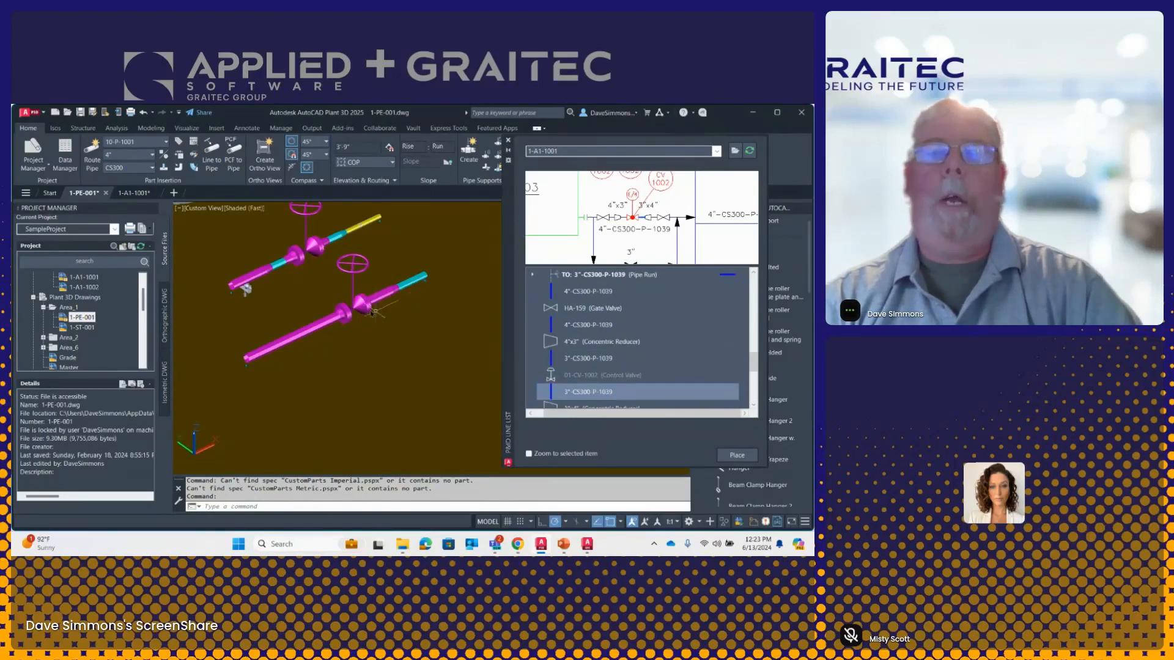
# Step: Inspect the tag, line number and description of the gate valve on the lower pipe in the model
pyautogui.moveTo(353, 294)
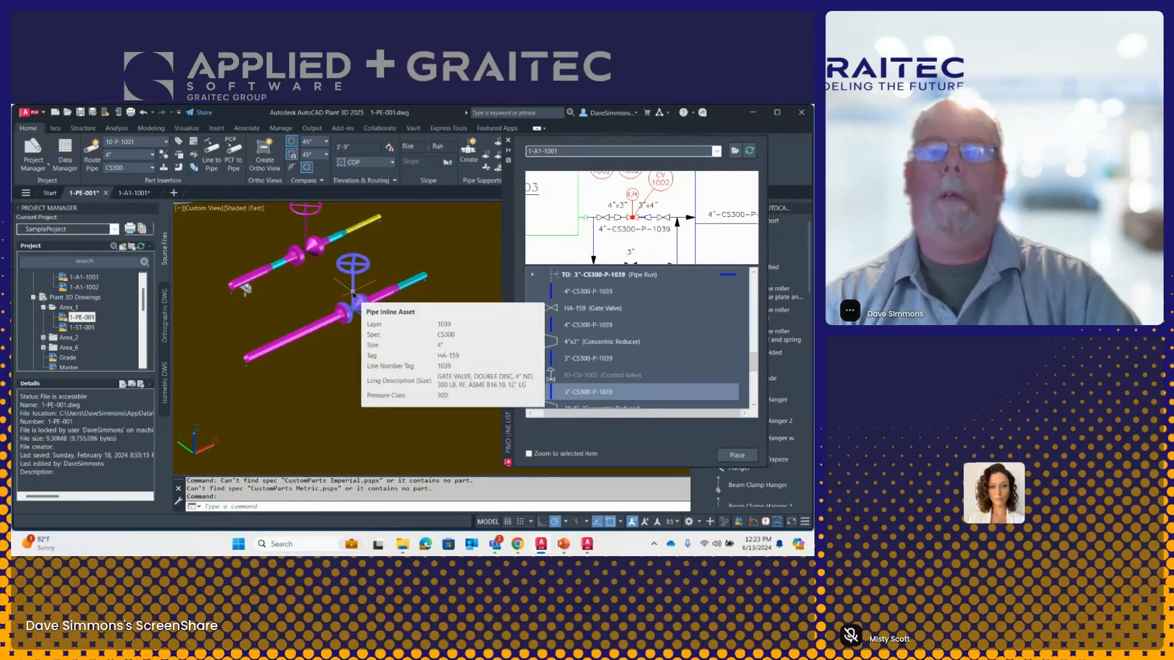
pyautogui.click(353, 294)
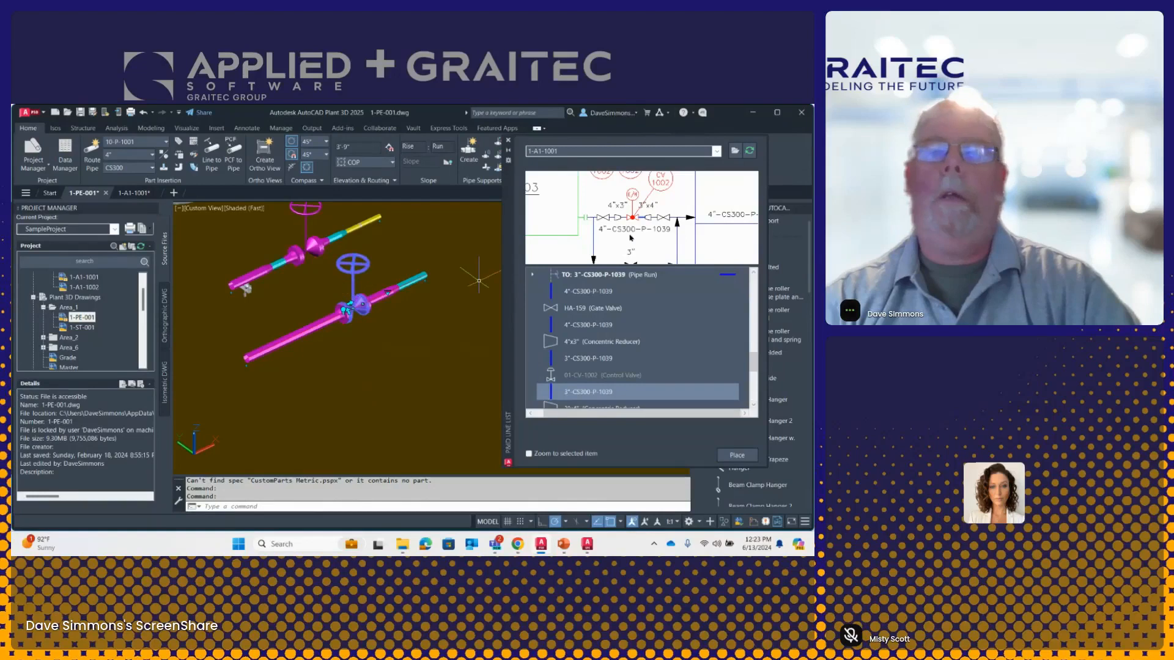
pyautogui.press('Escape')
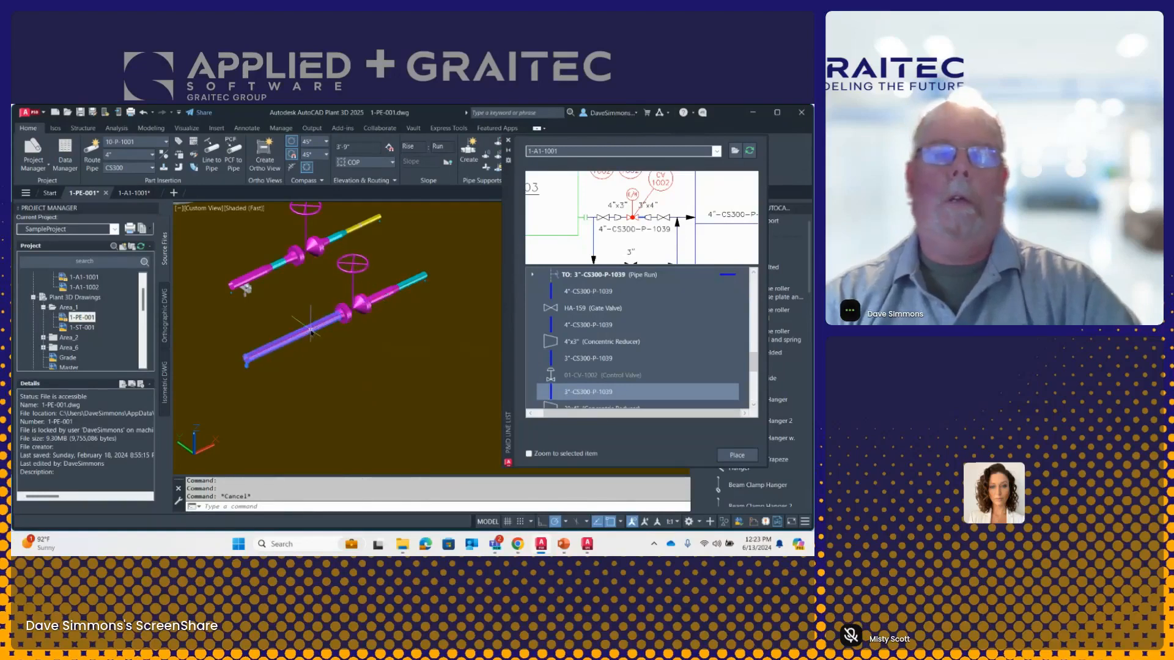
# Step: Show the properties of the long 4" pipe leading into gate valve HA-159, then clear the selection
pyautogui.click(311, 332)
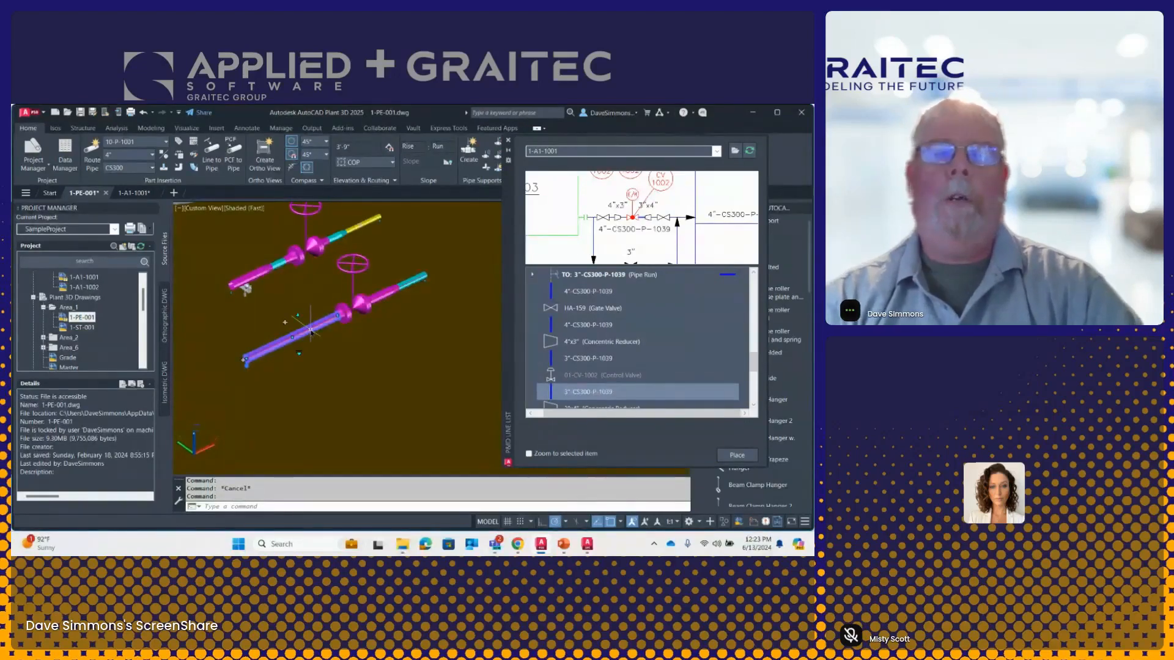
pyautogui.hotkey('ctrl', '1')
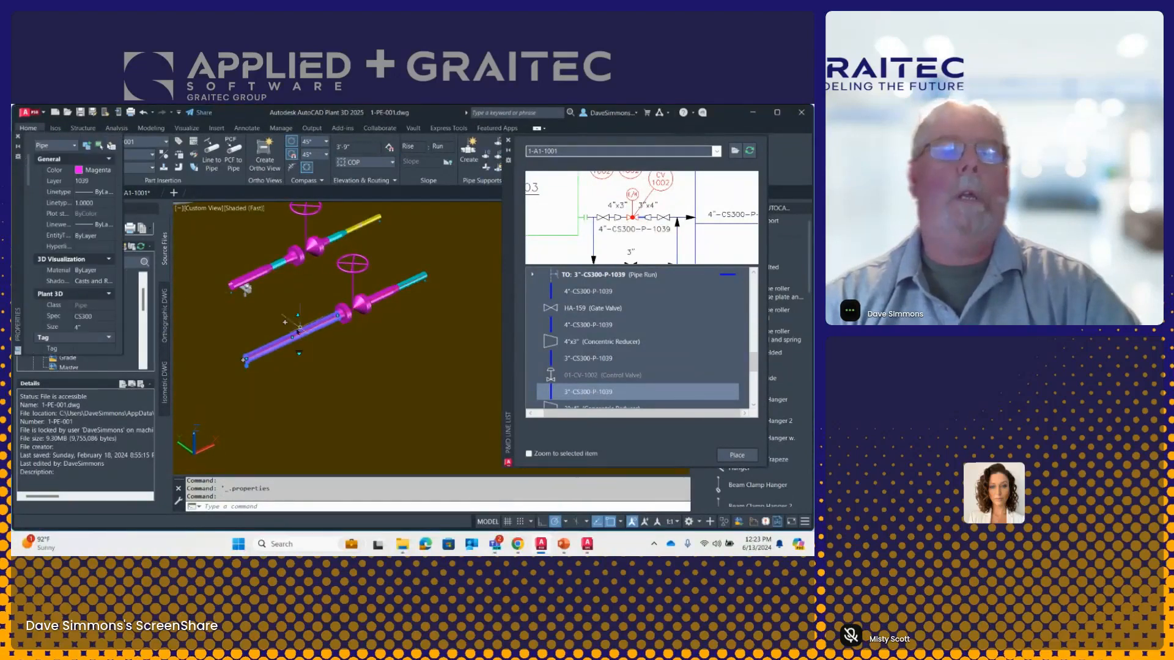
pyautogui.press('Escape')
pyautogui.moveTo(310, 333)
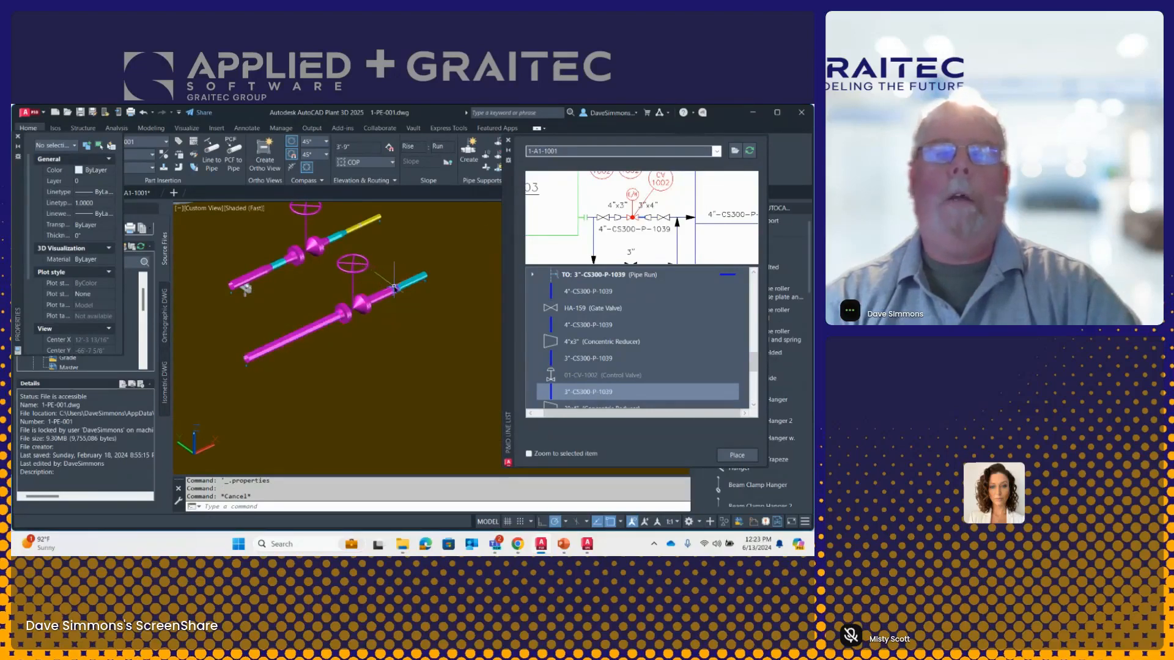
# Step: Turn on zooming to the selected item and locate HA-159, the 4"x3" reducer and the line 1039 pipe segments in the model
pyautogui.scroll(-2, 384, 284)
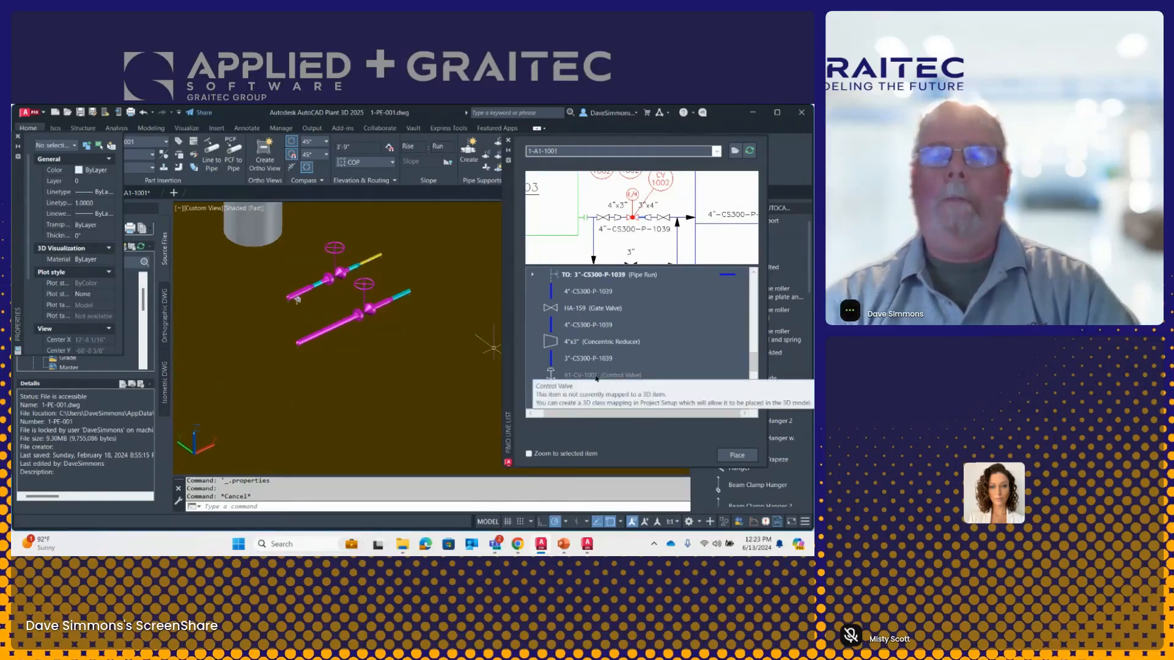
pyautogui.click(528, 453)
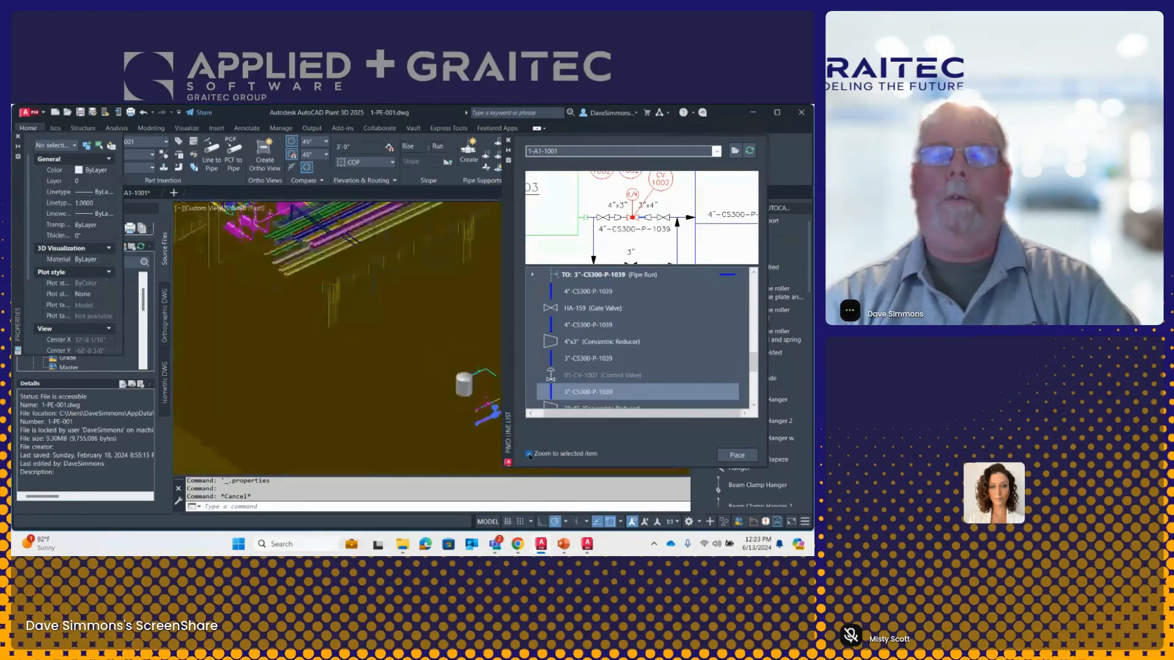
pyautogui.click(588, 309)
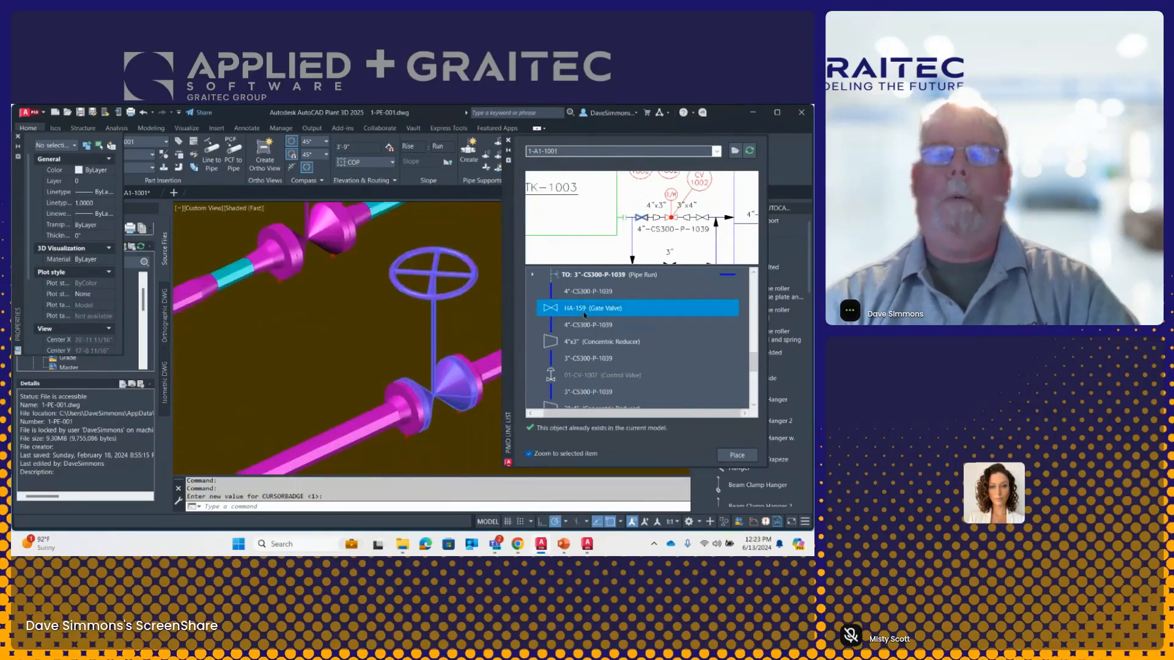
pyautogui.click(582, 341)
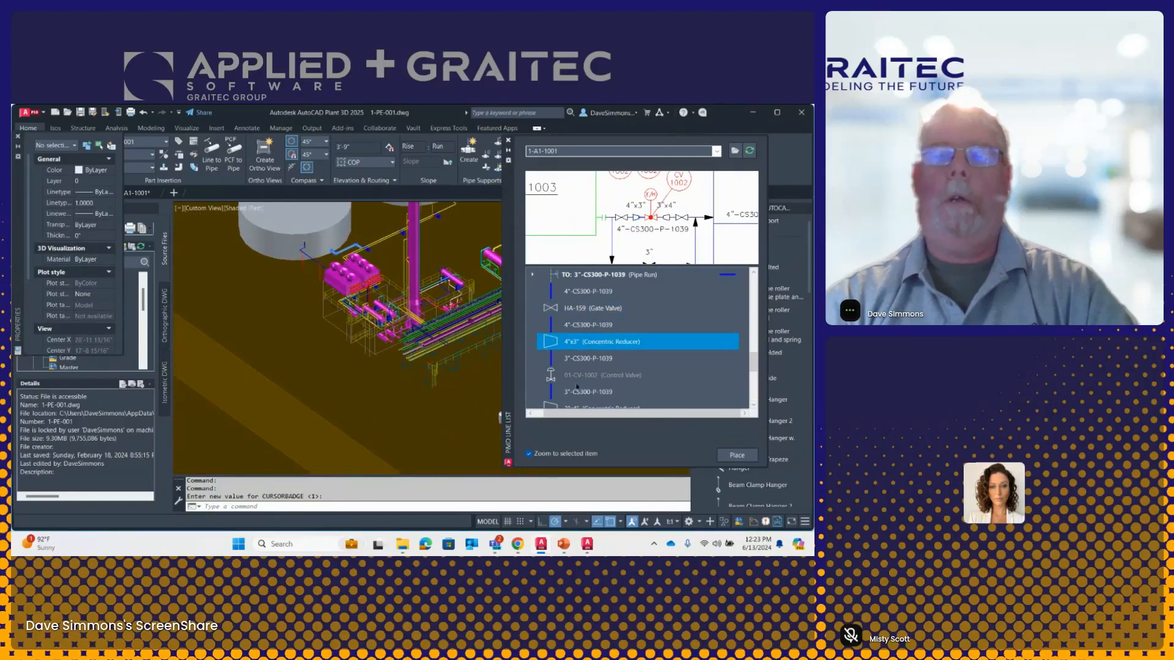
pyautogui.click(583, 358)
pyautogui.click(589, 391)
pyautogui.click(582, 292)
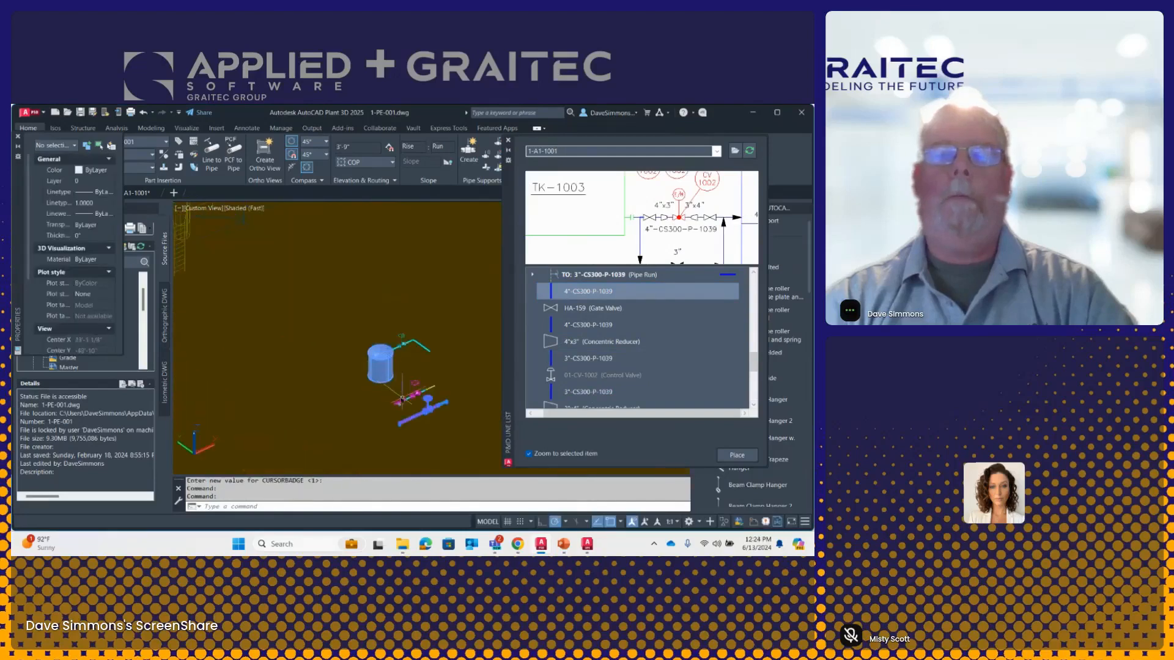
# Step: Switch to the PowerPoint slide show and advance from P&ID Improvements to the Enhanced P&ID Modeler slide
pyautogui.click(564, 542)
pyautogui.click(617, 489)
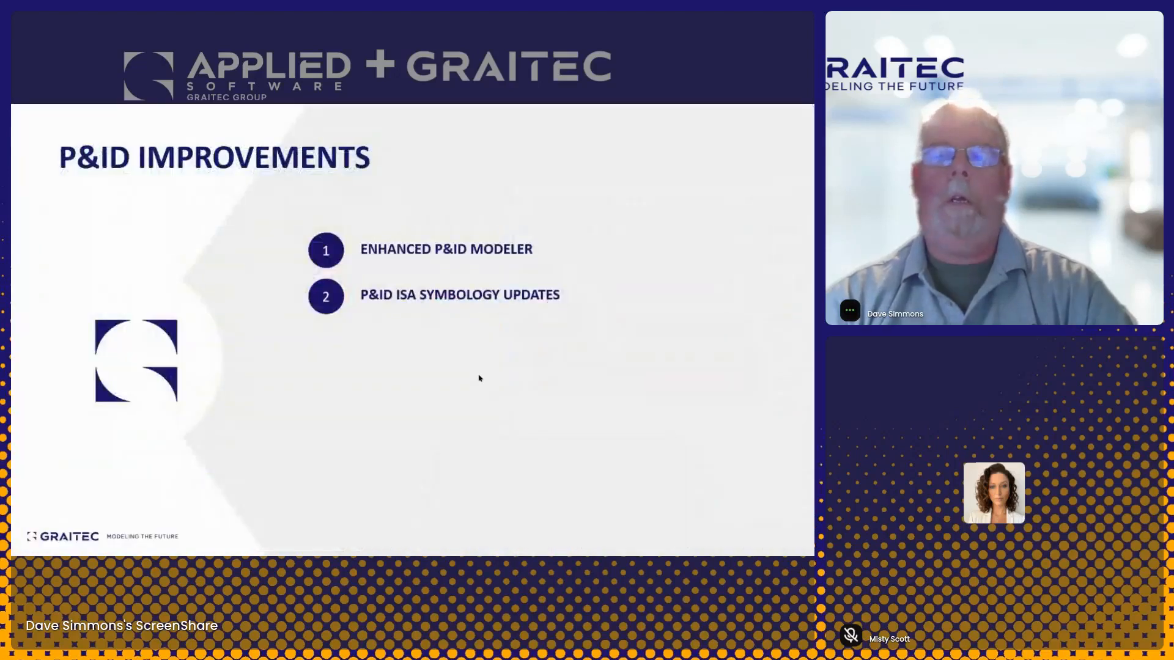
pyautogui.click(480, 379)
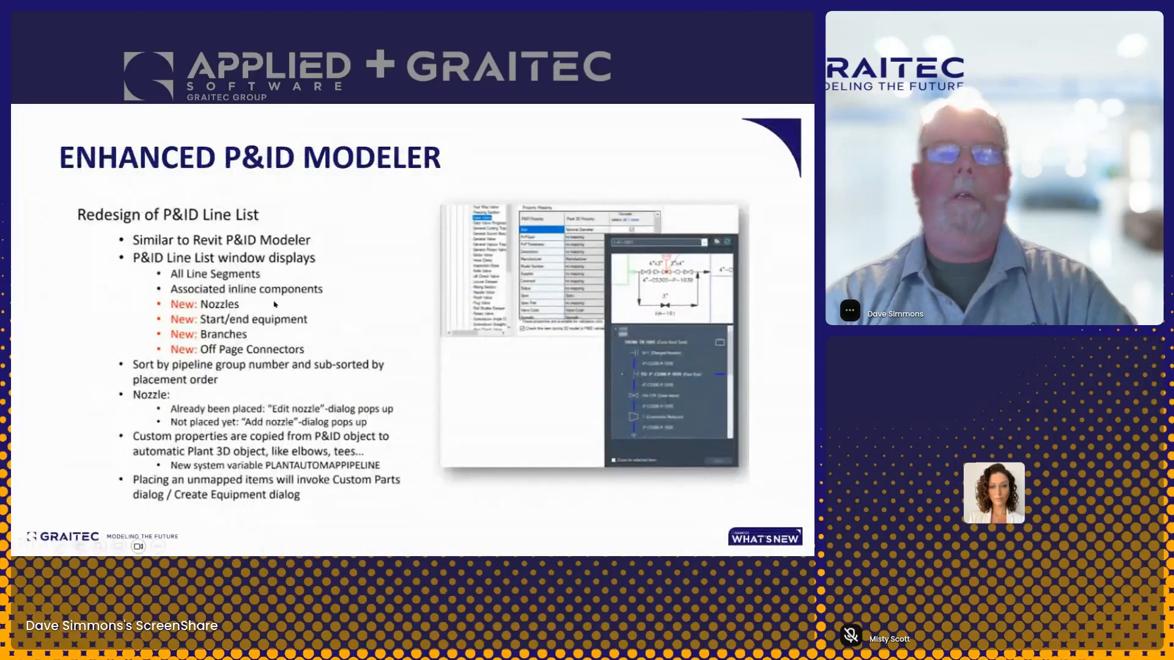